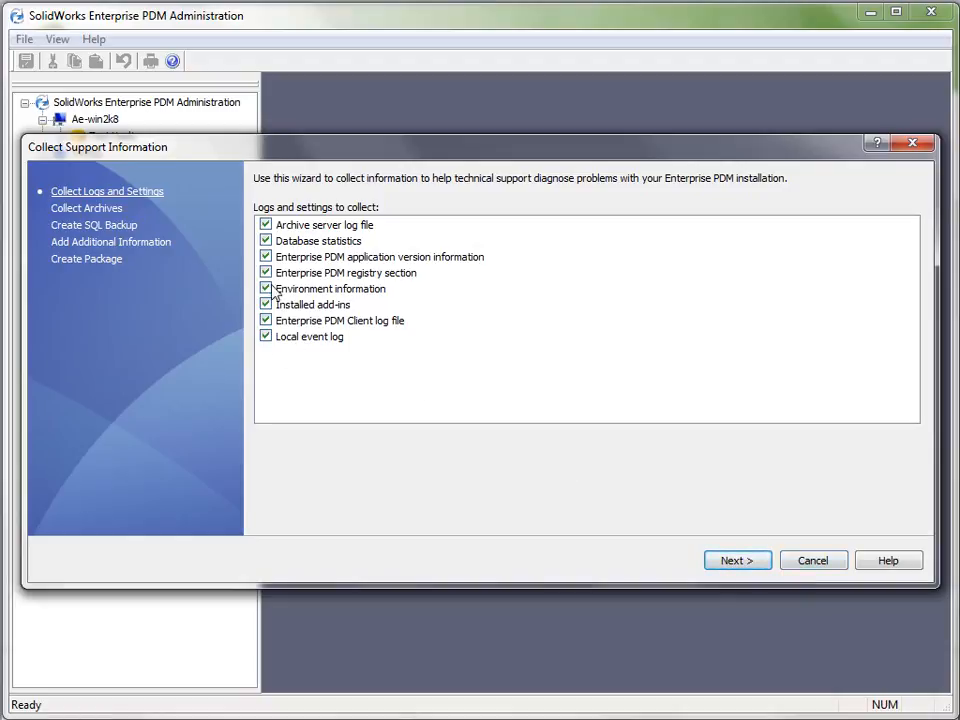
Keep all logs and settings selected and add the vault's Engineering folder to the support package archives
{"action": "left_click", "coordinate": [726, 564]}
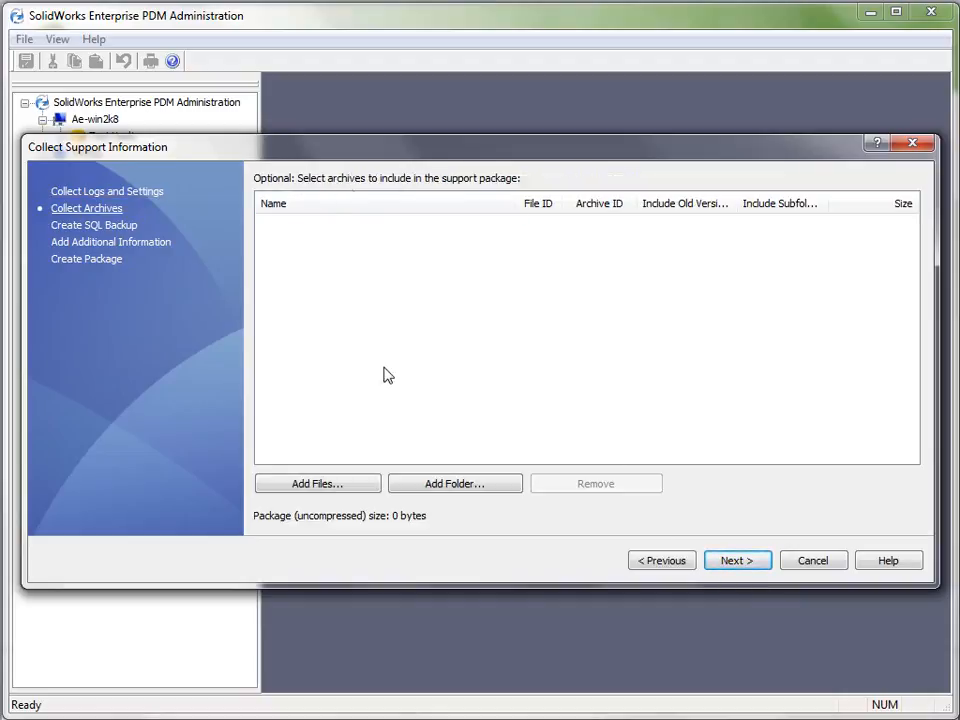
{"action": "left_click", "coordinate": [446, 486]}
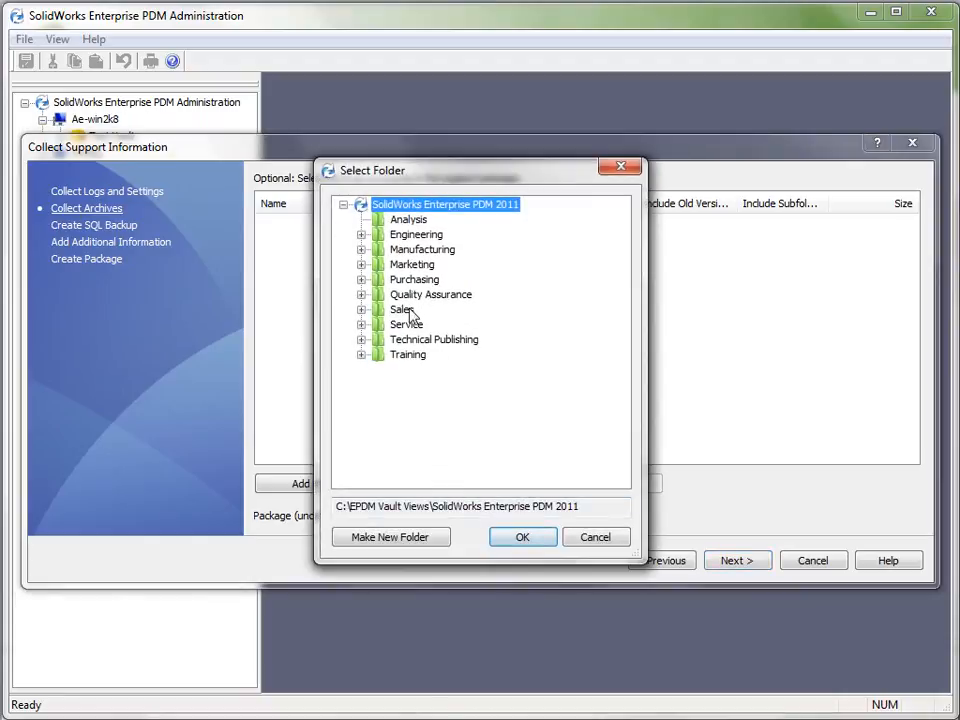
{"action": "left_click", "coordinate": [410, 310]}
{"action": "left_click", "coordinate": [416, 236]}
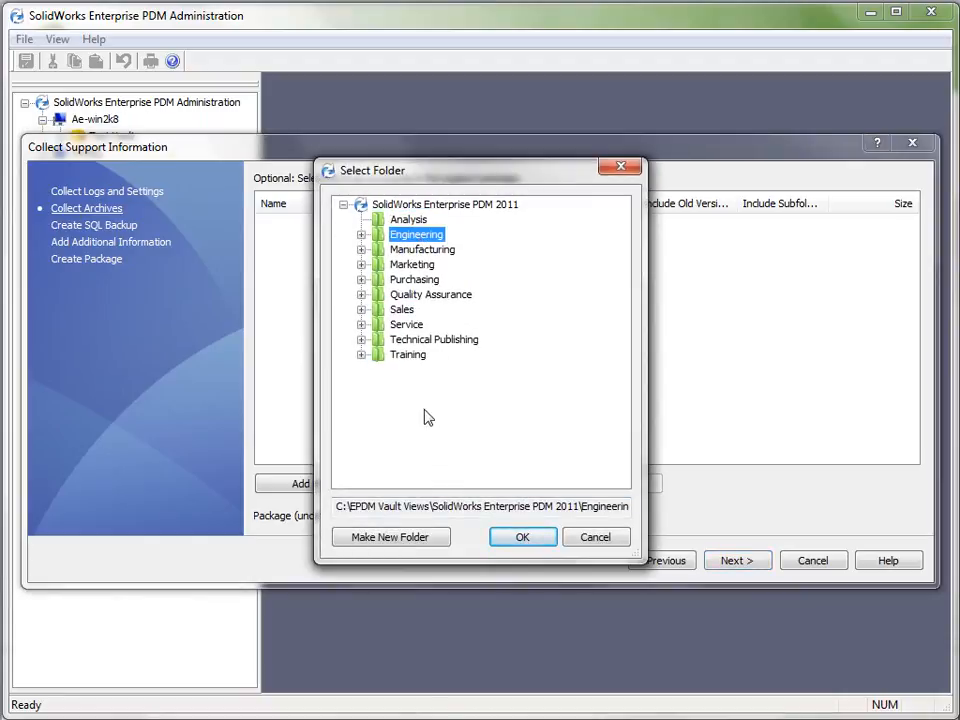
{"action": "left_click", "coordinate": [512, 541]}
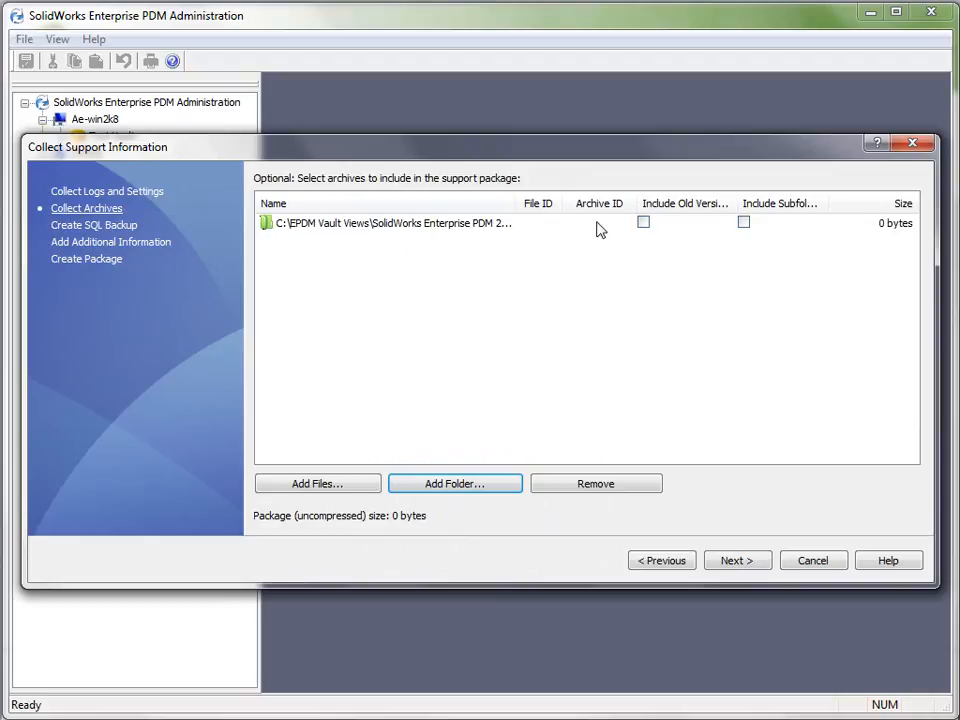
Try including old versions and subfolders for the Engineering folder, and clear both options again
{"action": "left_click", "coordinate": [643, 223]}
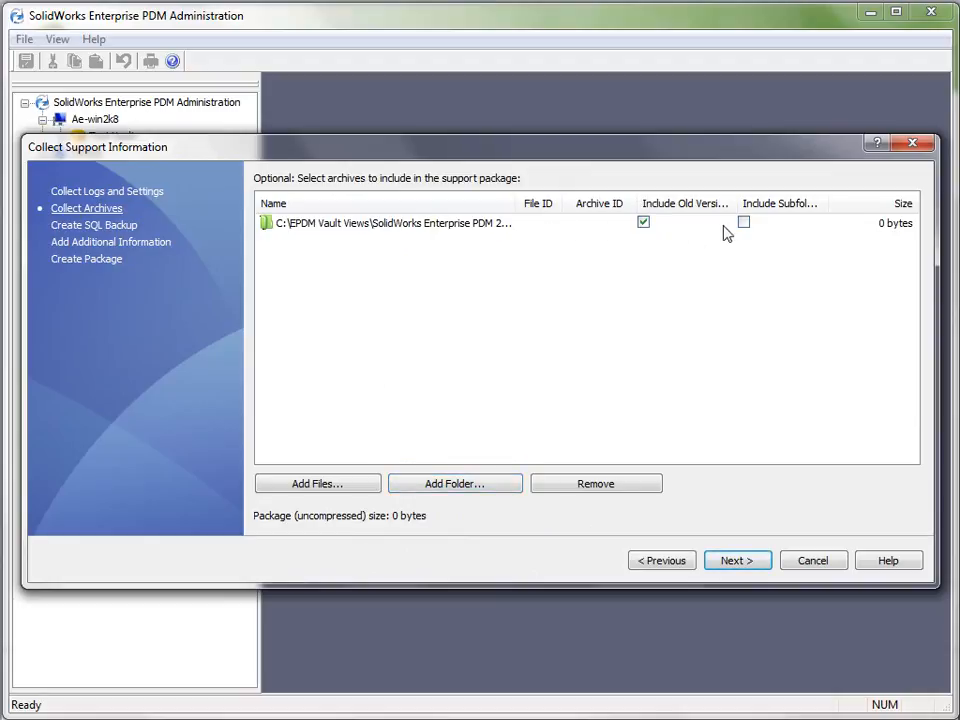
{"action": "left_click", "coordinate": [743, 224]}
{"action": "left_click", "coordinate": [644, 222]}
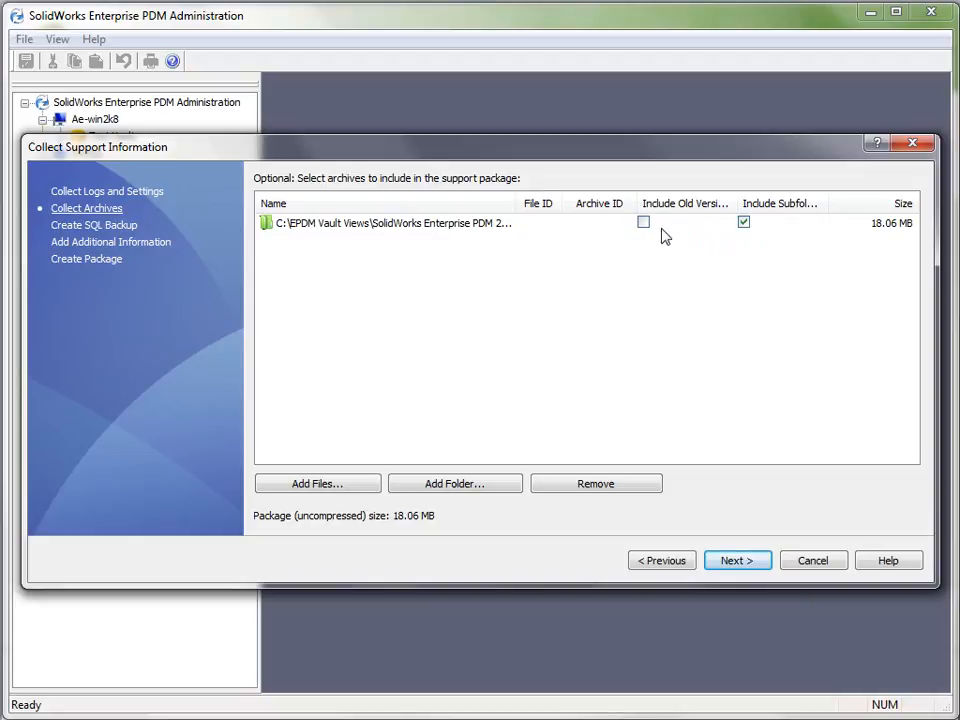
{"action": "left_click", "coordinate": [746, 226]}
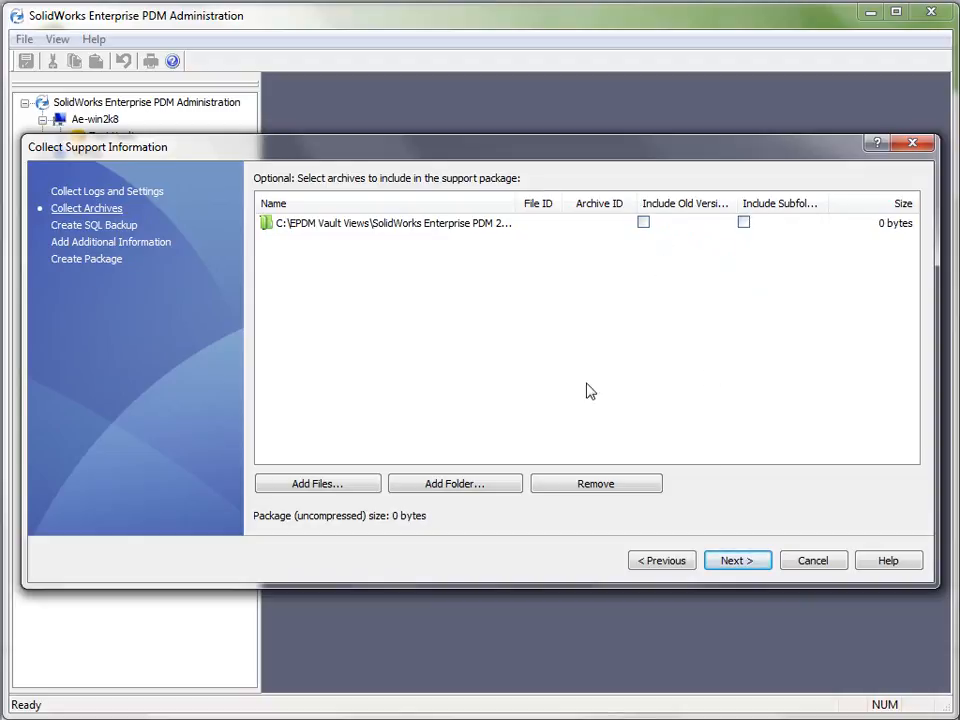
Review the SQL backup, additional information and package creation pages, and cancel the support information wizard
{"action": "left_click", "coordinate": [122, 226]}
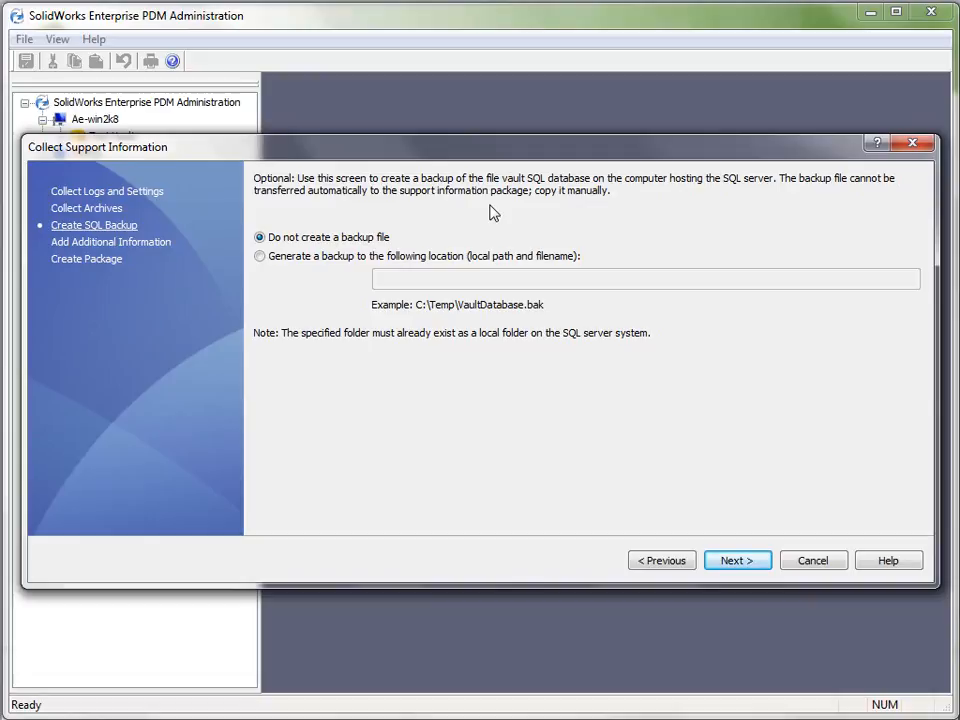
{"action": "left_click", "coordinate": [737, 561]}
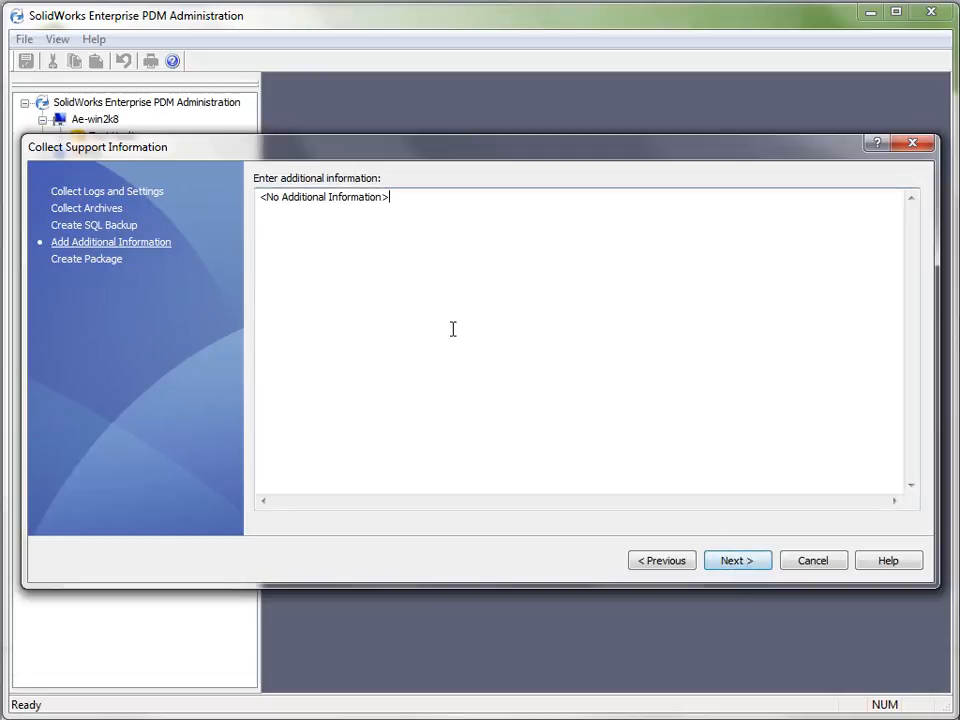
{"action": "left_click_drag", "start_coordinate": [463, 206], "coordinate": [210, 204]}
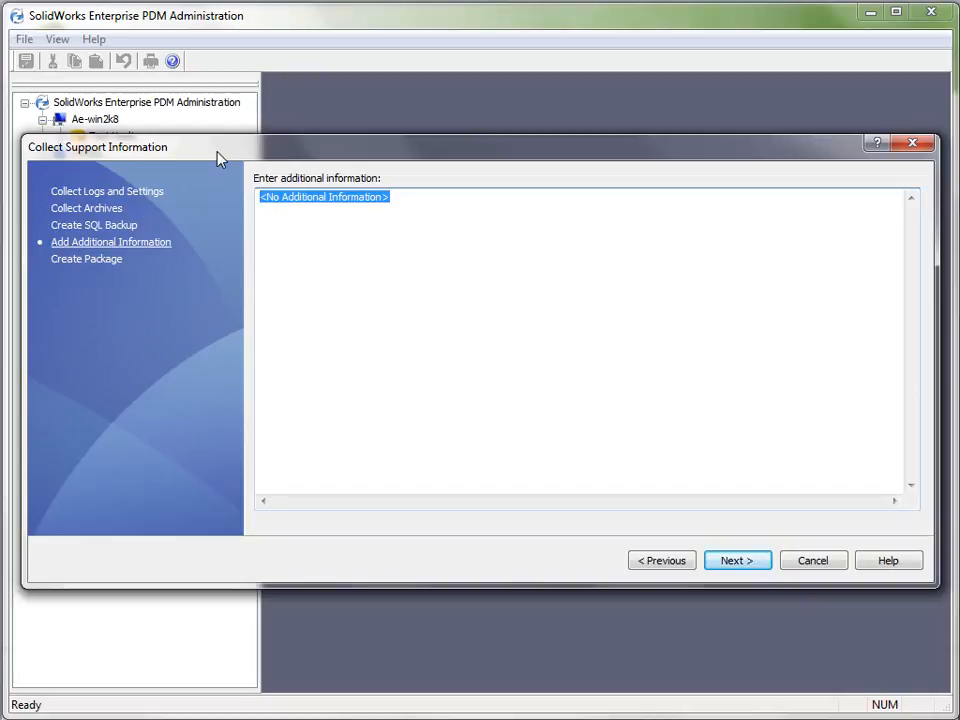
{"action": "left_click", "coordinate": [97, 260]}
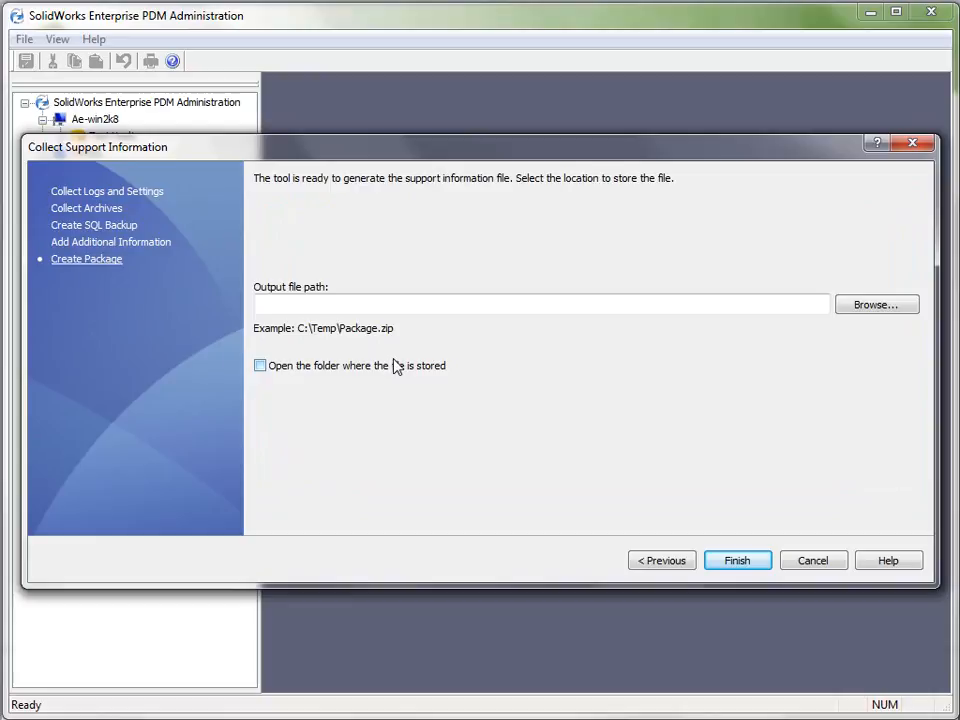
{"action": "left_click", "coordinate": [813, 563]}
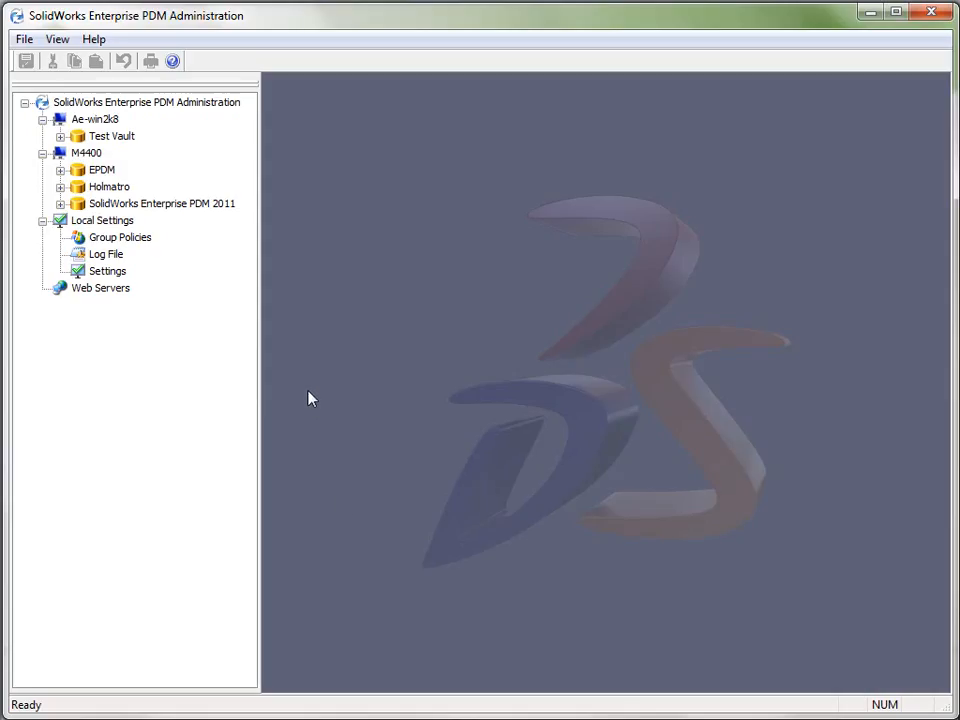
Dismiss the warning, inspect the Groups list of the SolidWorks Enterprise PDM 2011 vault, and close the list
{"action": "right_click", "coordinate": [135, 209]}
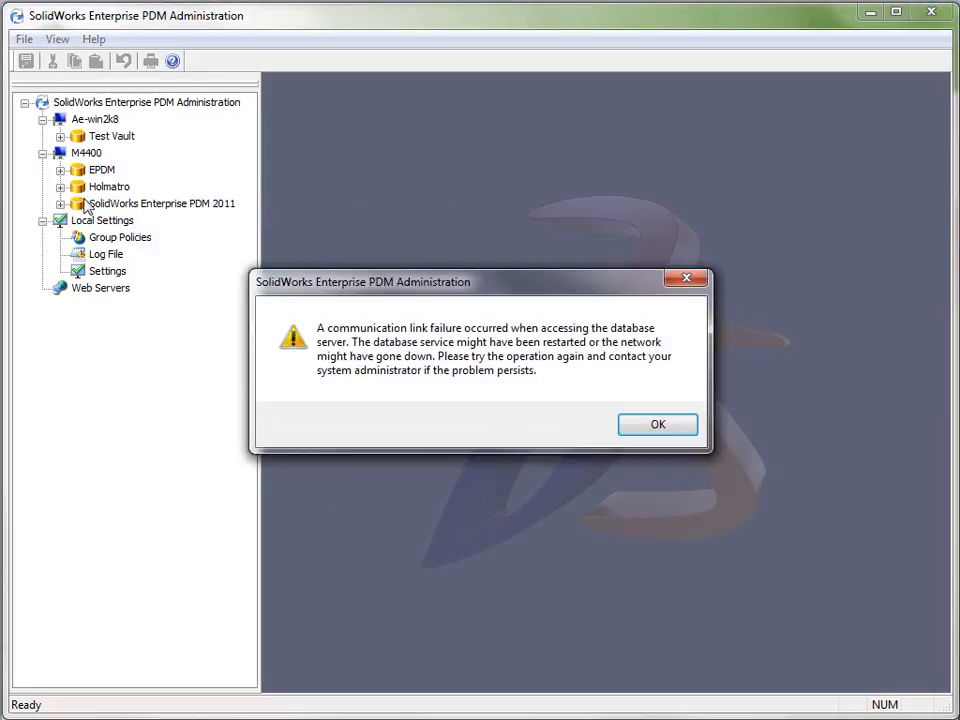
{"action": "left_click", "coordinate": [646, 433]}
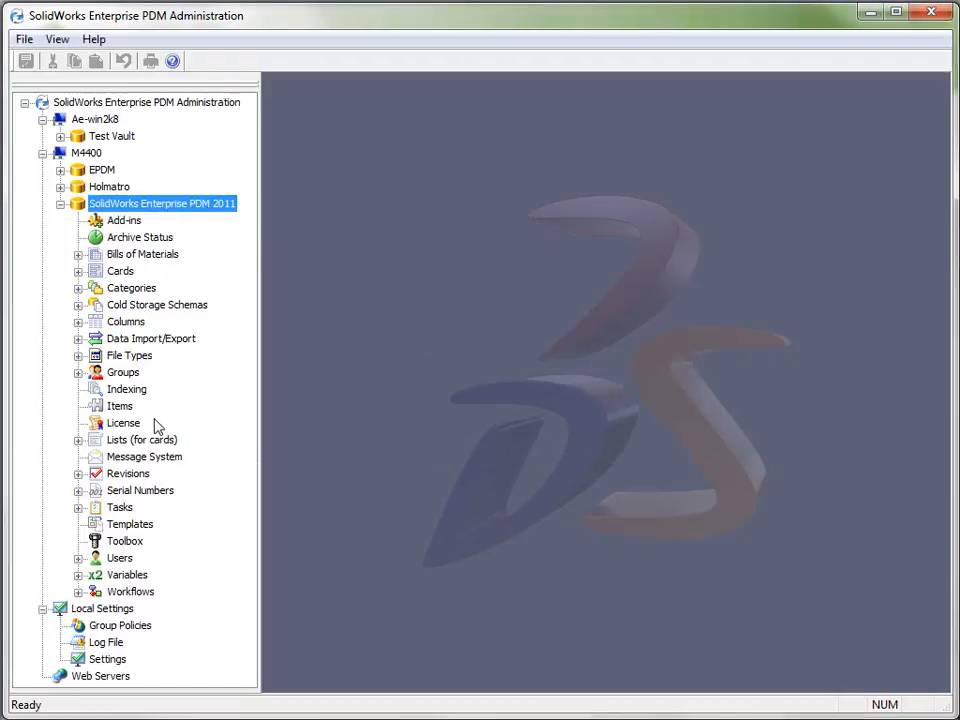
{"action": "left_click", "coordinate": [123, 373]}
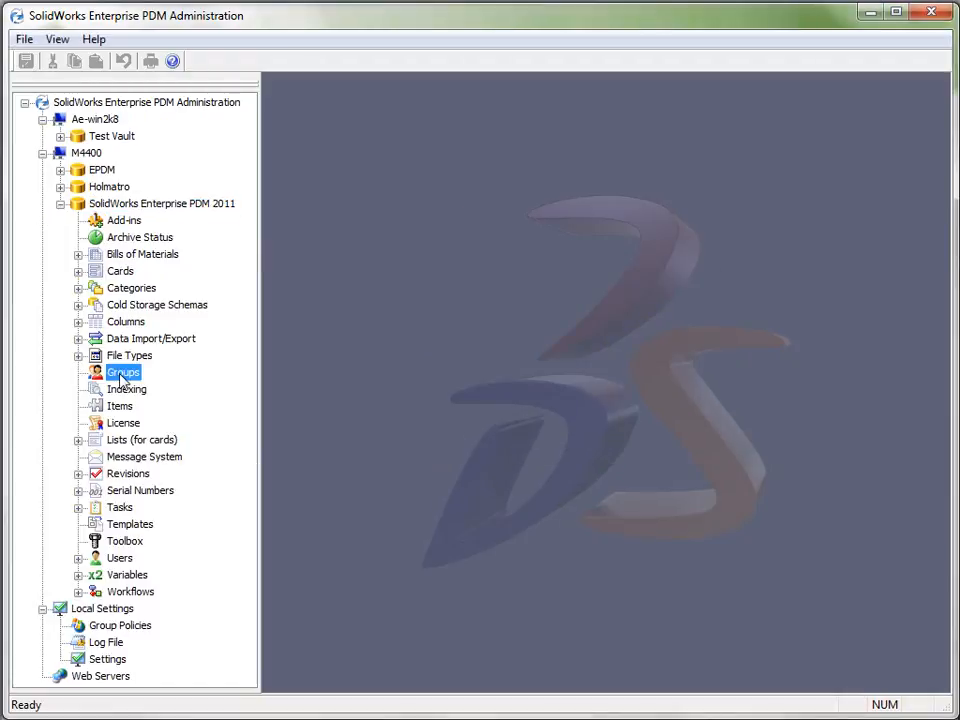
{"action": "right_click", "coordinate": [121, 378]}
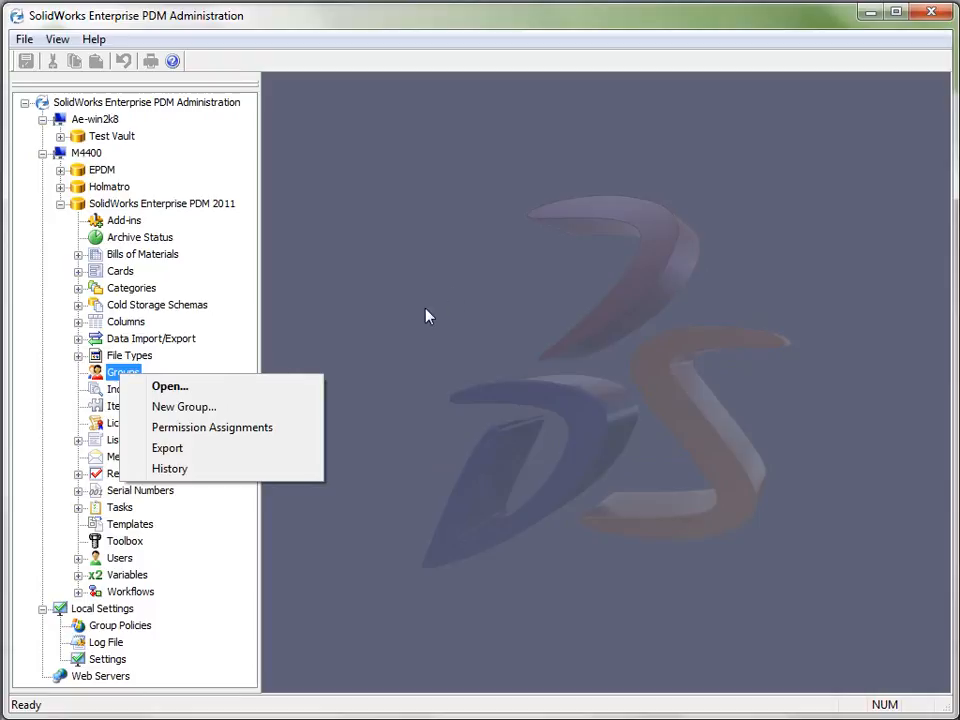
{"action": "left_click", "coordinate": [189, 390]}
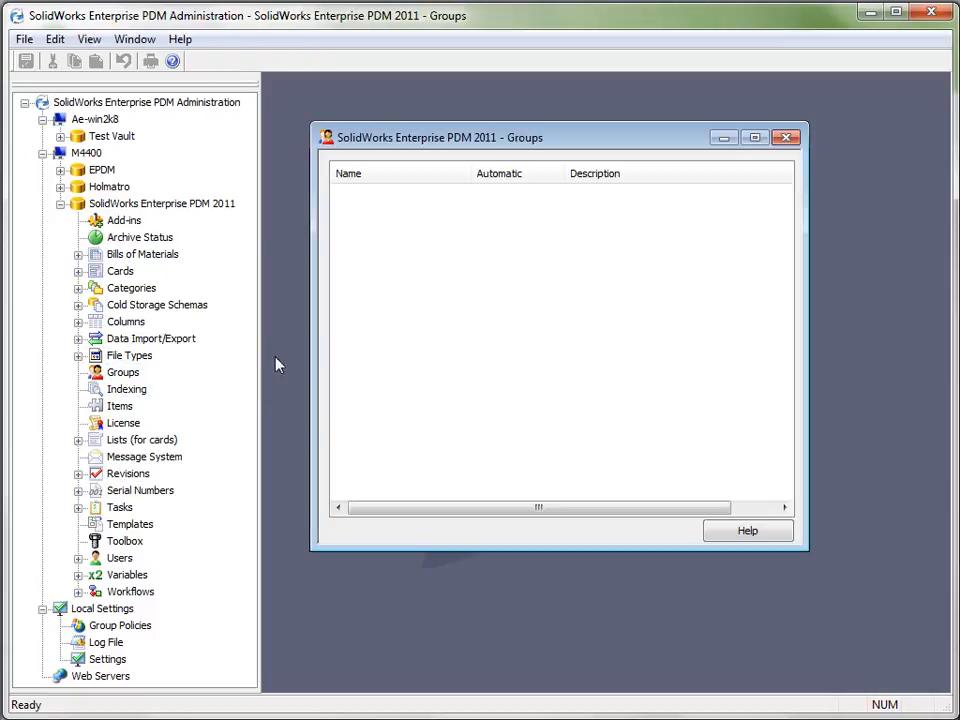
{"action": "left_click", "coordinate": [786, 137]}
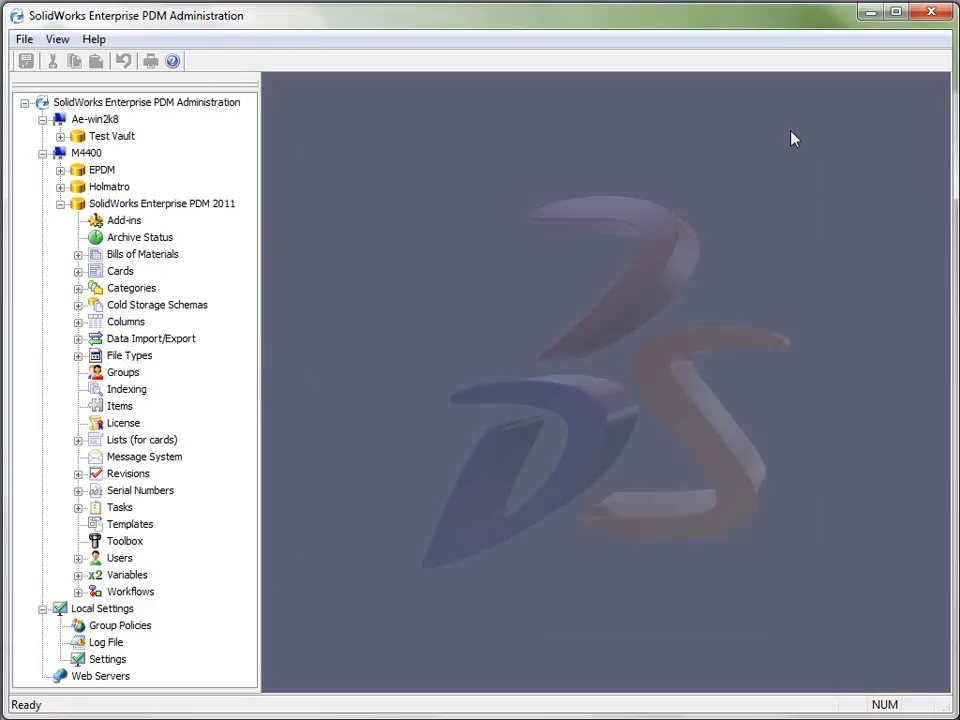
Restart the administration tool and expand the SolidWorks Enterprise PDM 2011 vault with its full node names readable
{"action": "left_click", "coordinate": [931, 12]}
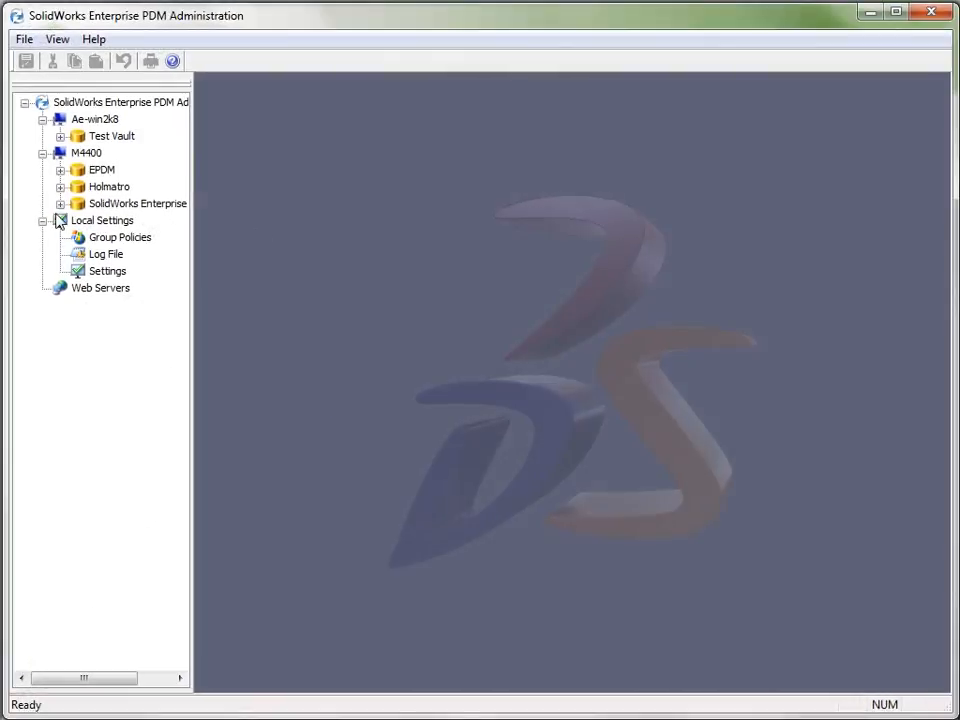
{"action": "double_click", "coordinate": [134, 205]}
{"action": "left_click", "coordinate": [613, 432]}
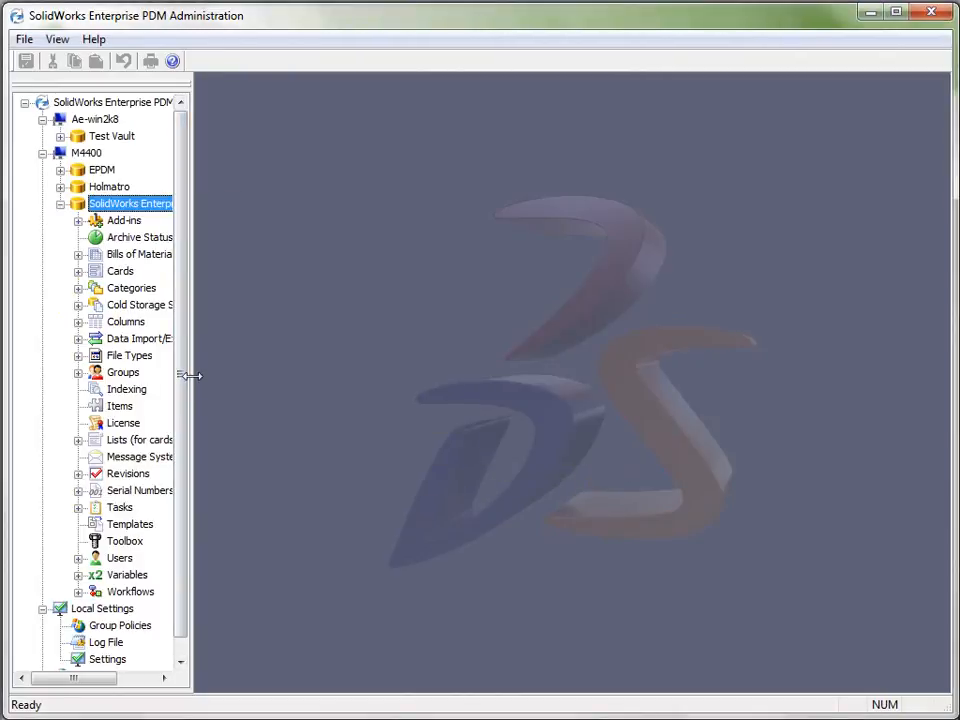
{"action": "left_click_drag", "start_coordinate": [190, 375], "coordinate": [302, 375]}
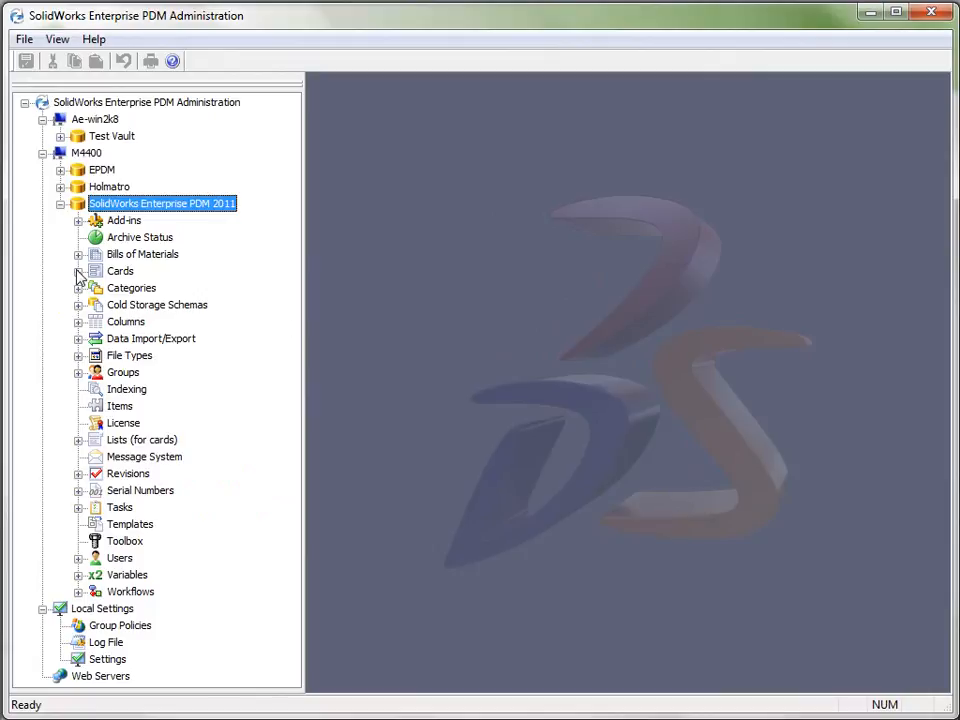
Switch to the vault view in Windows Explorer and open the Documentation folder inside Technical Publishing
{"action": "left_click", "coordinate": [54, 719]}
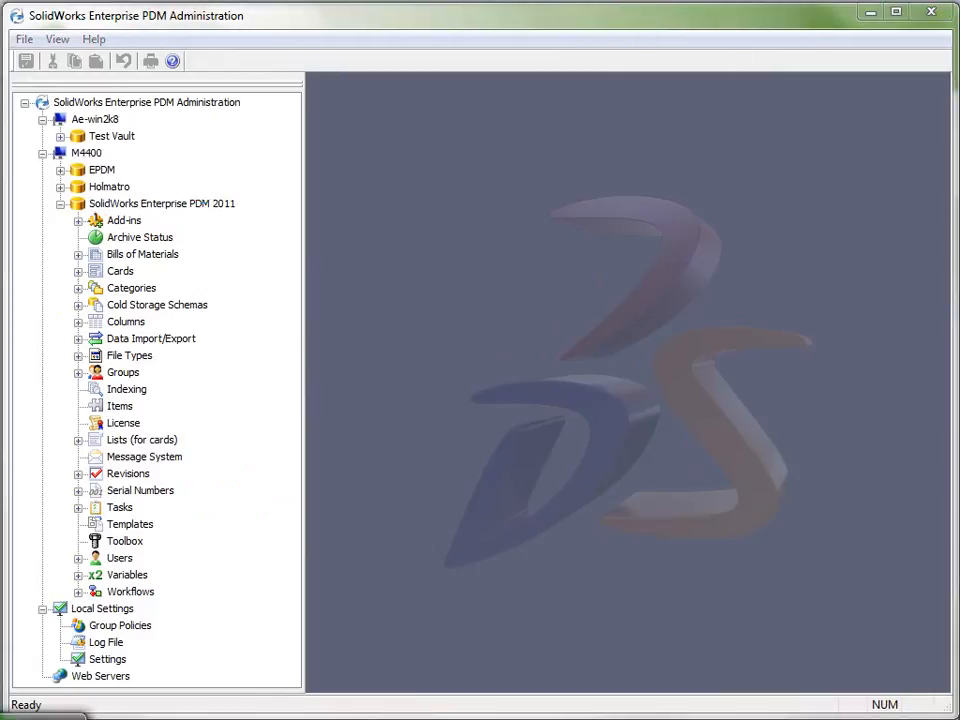
{"action": "left_click", "coordinate": [54, 719]}
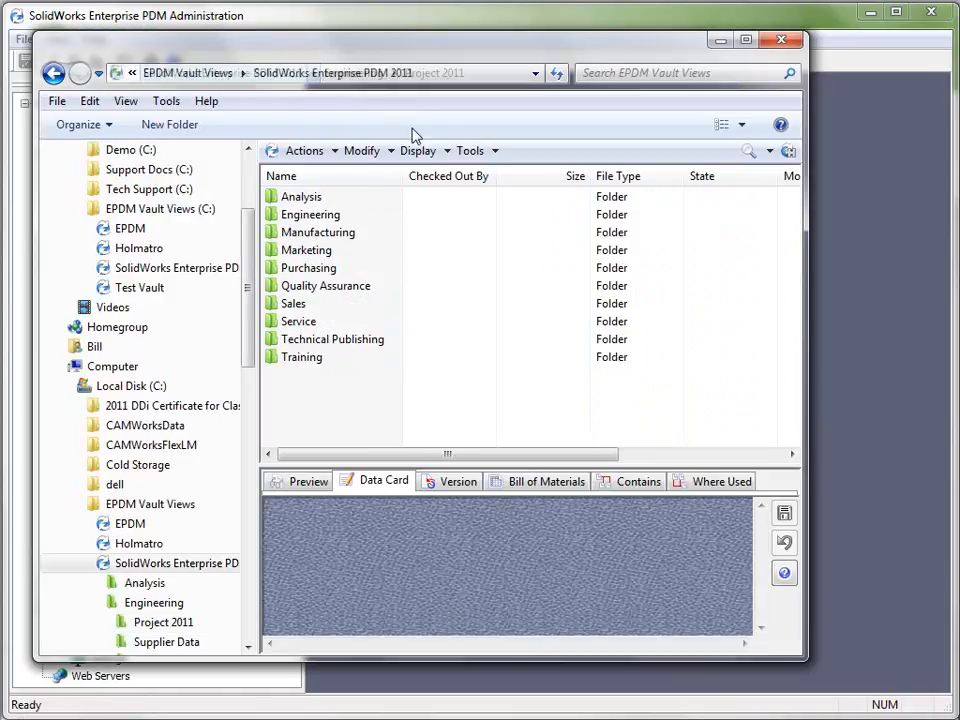
{"action": "double_click", "coordinate": [330, 340]}
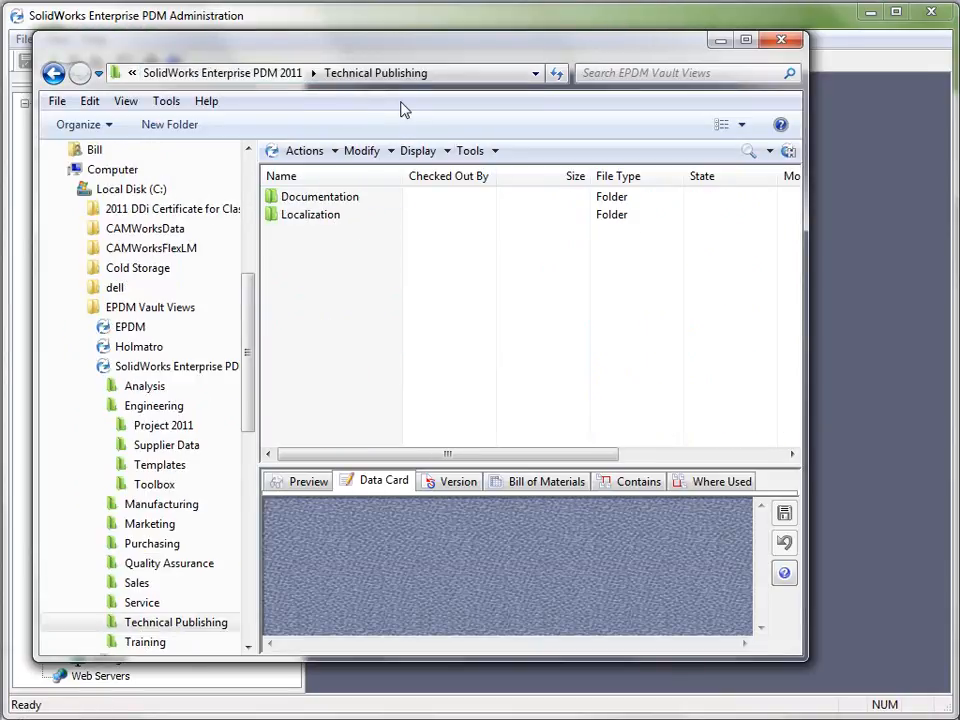
{"action": "double_click", "coordinate": [325, 200]}
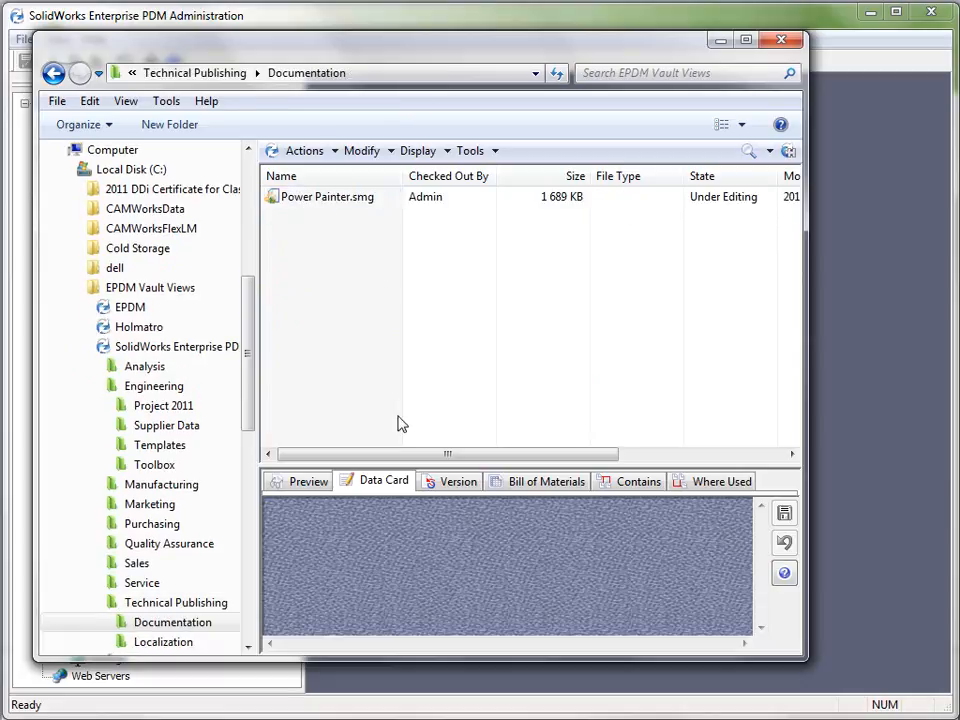
On the data card of Power Painter.smg, set Created By to the second name in its list
{"action": "left_click", "coordinate": [328, 200]}
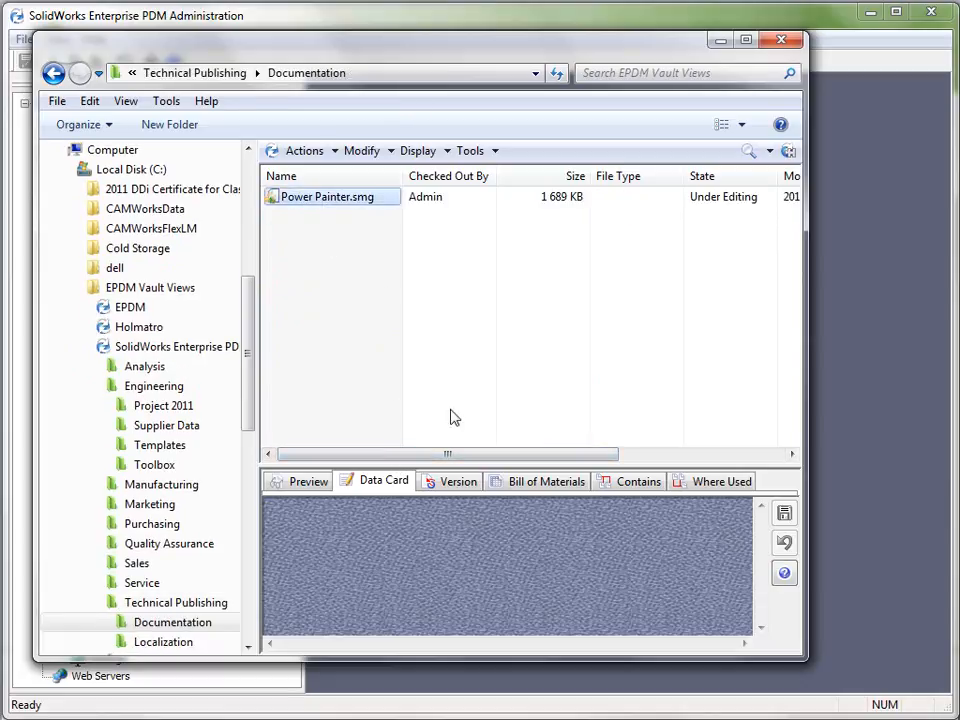
{"action": "left_click_drag", "start_coordinate": [523, 466], "coordinate": [546, 315]}
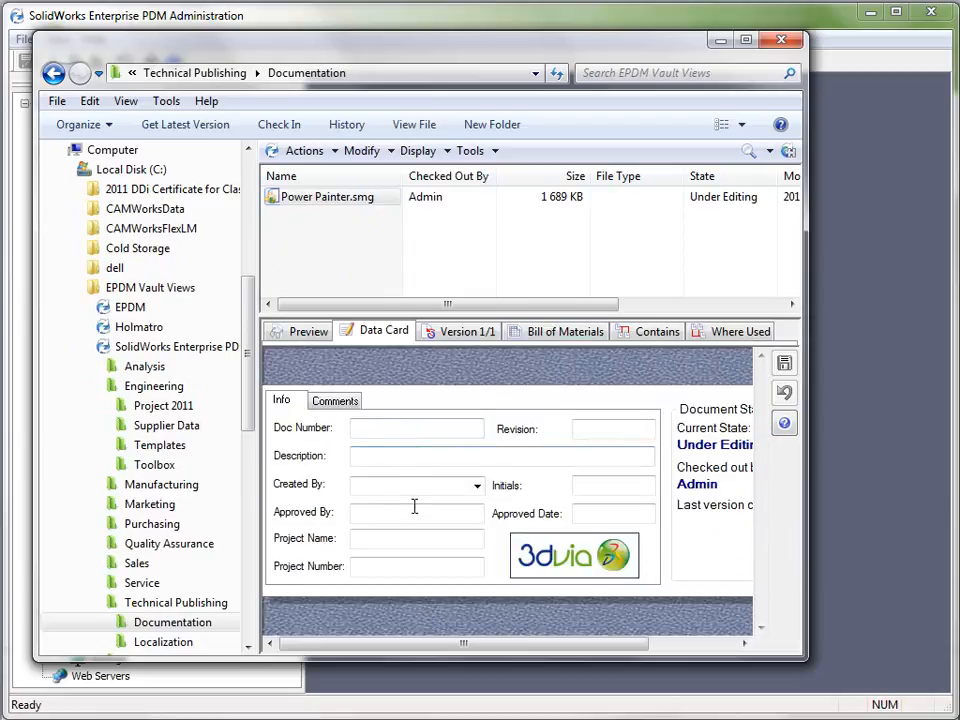
{"action": "left_click", "coordinate": [477, 486]}
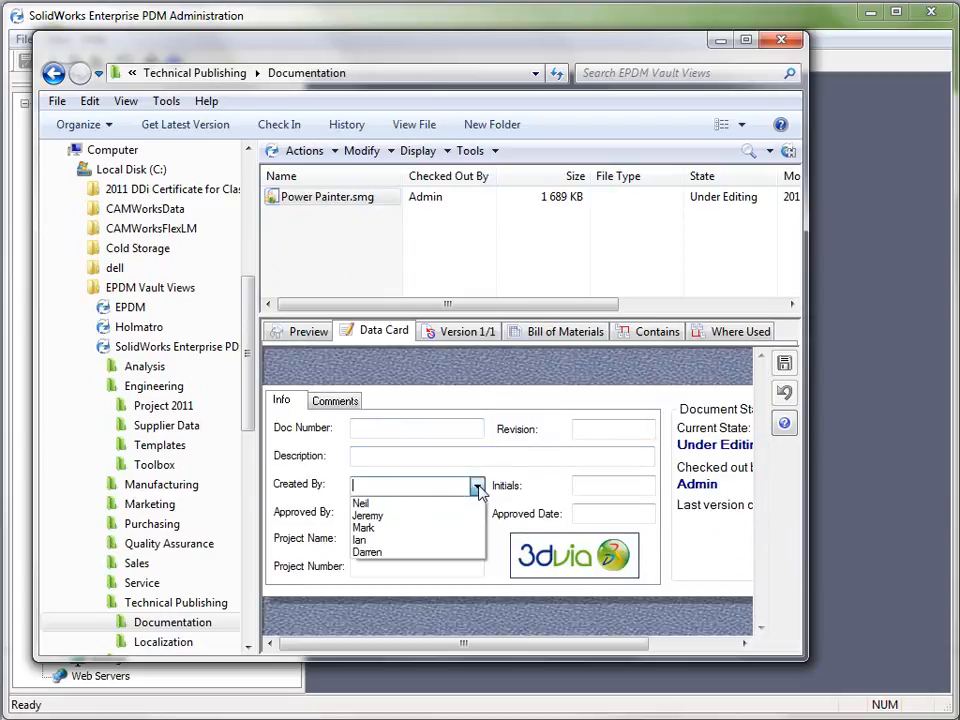
{"action": "left_click", "coordinate": [409, 516]}
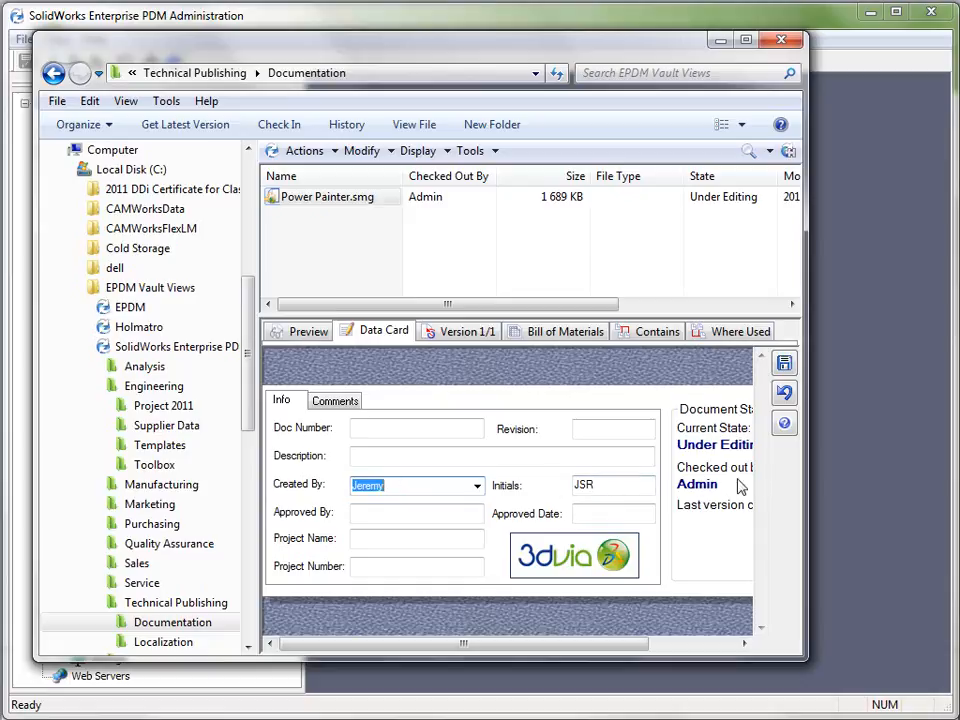
Switch back to Enterprise PDM Administration and open the 3DVIA Composer file card of the expanded vault for editing
{"action": "left_click", "coordinate": [840, 368]}
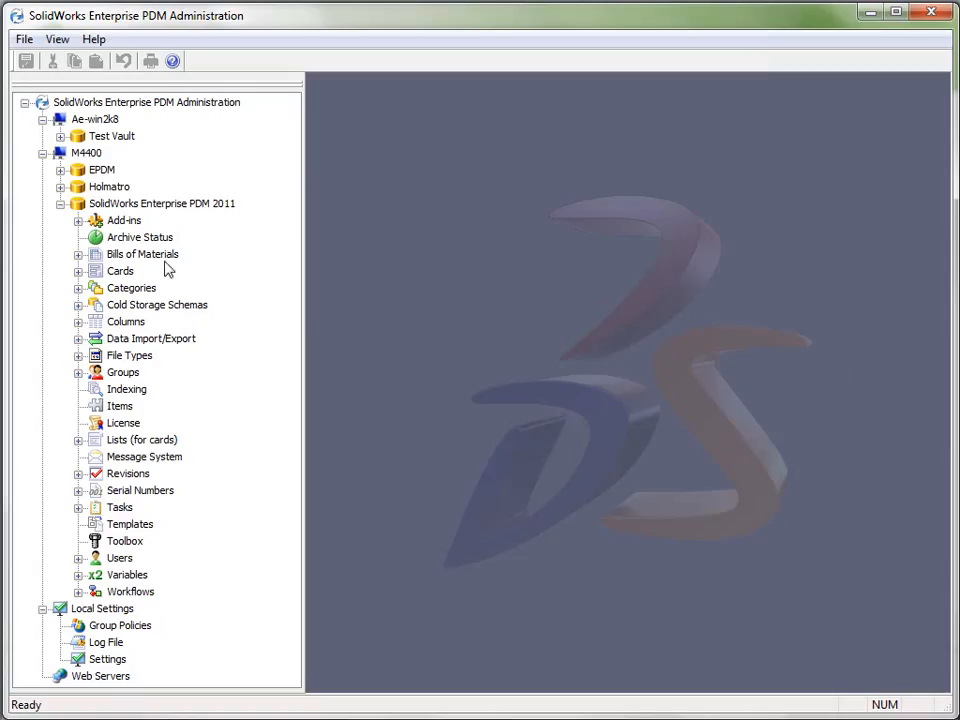
{"action": "left_click", "coordinate": [78, 271]}
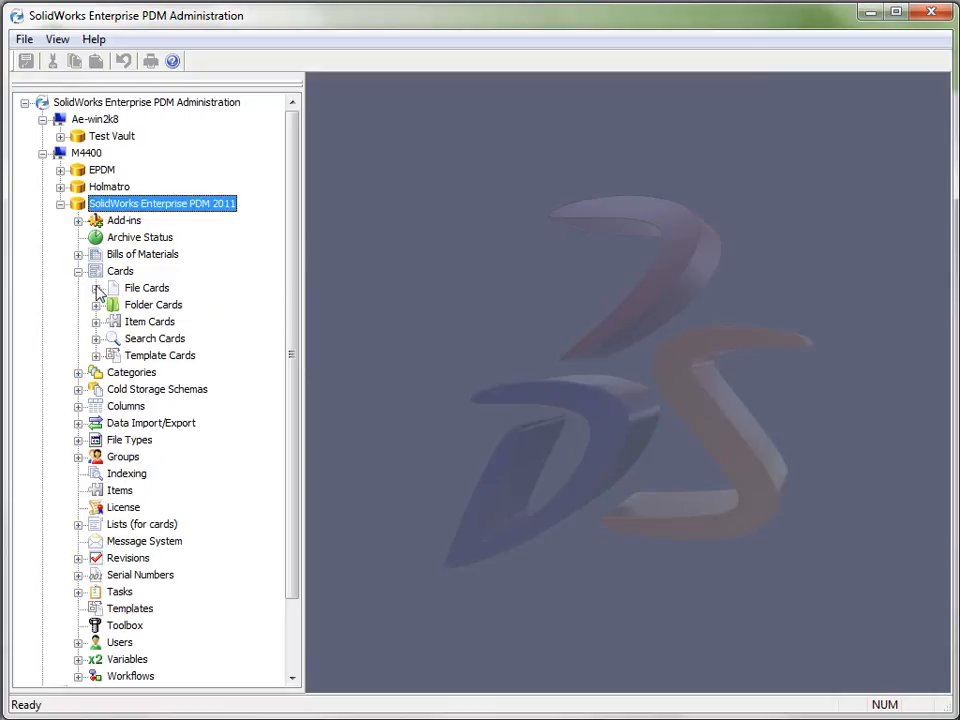
{"action": "left_click", "coordinate": [95, 288]}
{"action": "right_click", "coordinate": [174, 306]}
{"action": "left_click", "coordinate": [216, 315]}
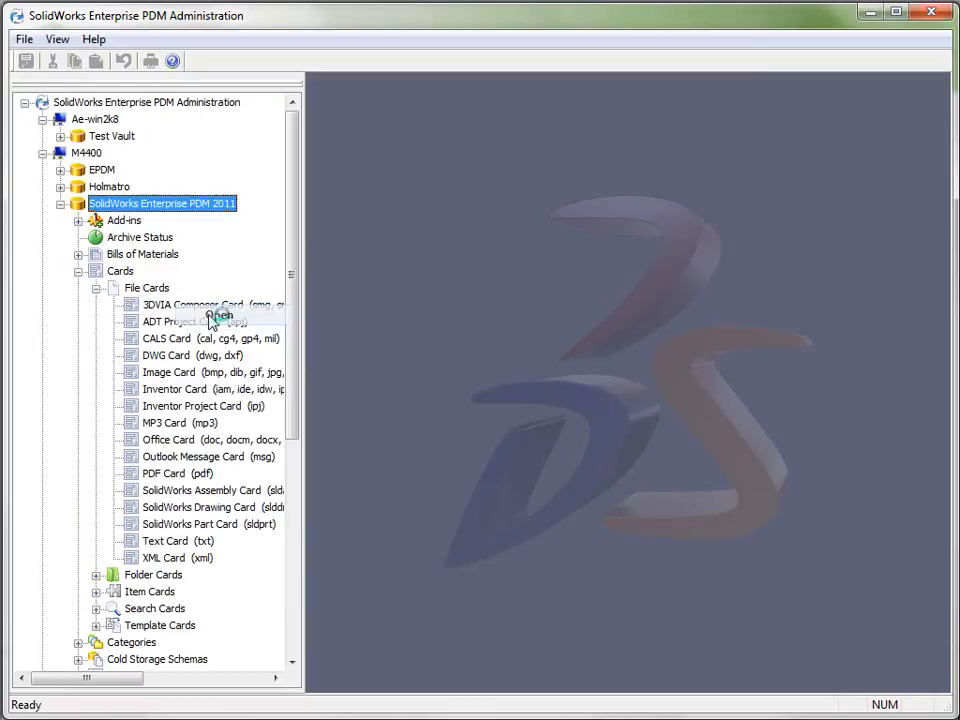
Select the Created By combobox on the 3DVIA Composer Card and examine its complete properties
{"action": "left_click", "coordinate": [200, 286]}
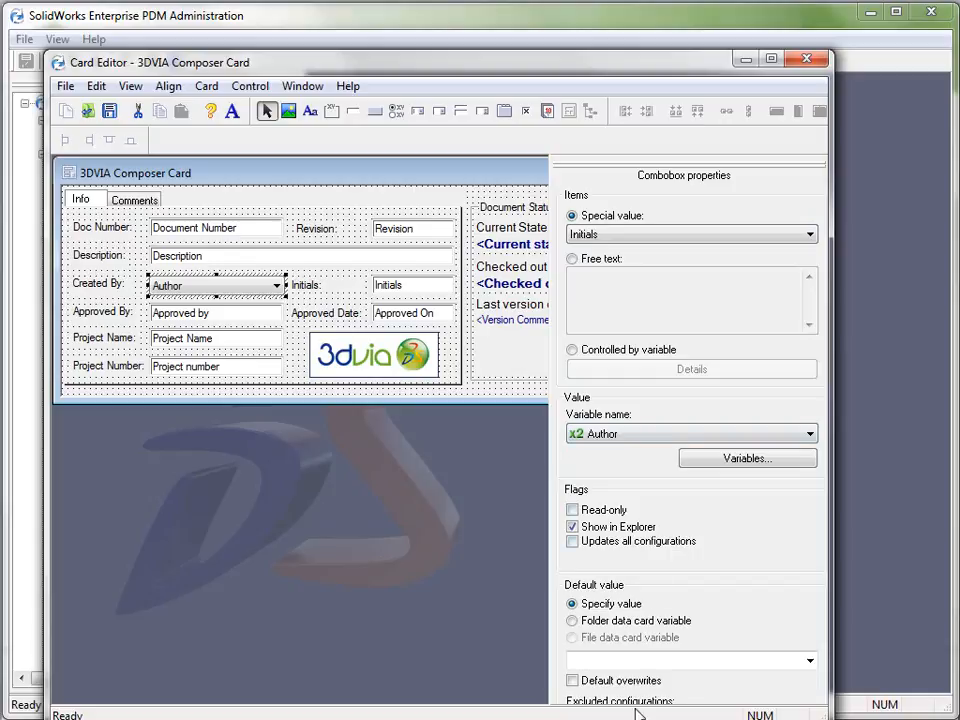
{"action": "left_click_drag", "start_coordinate": [523, 53], "coordinate": [551, 49]}
{"action": "left_click_drag", "start_coordinate": [565, 522], "coordinate": [596, 719]}
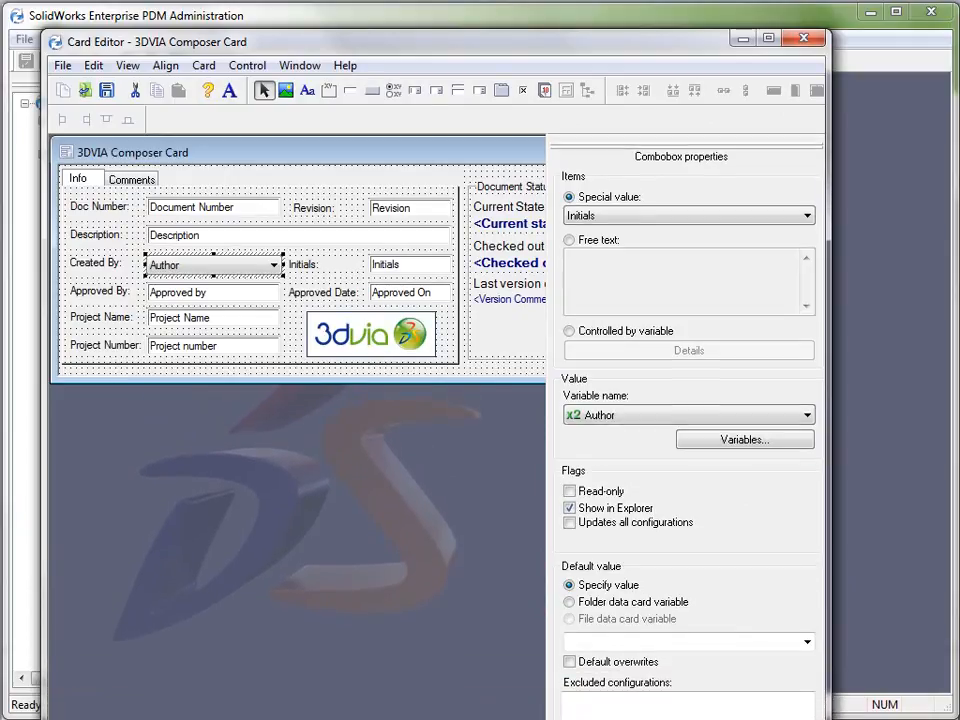
{"action": "left_click_drag", "start_coordinate": [602, 38], "coordinate": [612, 0]}
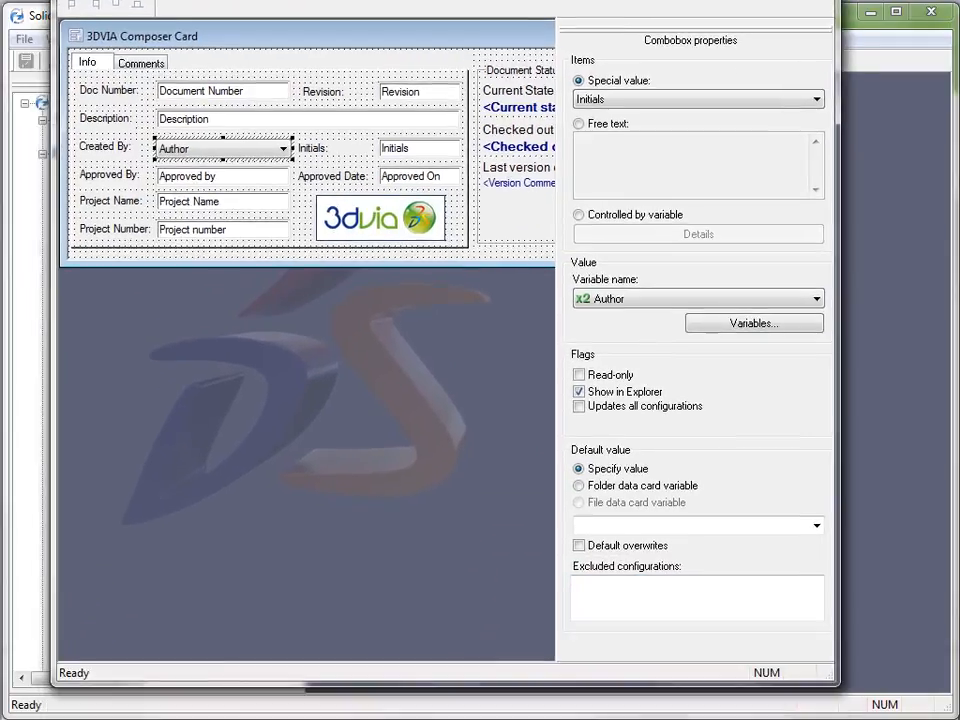
Examine the Initials edit box's properties and input formula on the 3DVIA Composer Card, then close the Card Editor and collapse Cards
{"action": "mouse_move", "coordinate": [677, 686]}
{"action": "left_mouse_down"}
{"action": "mouse_move", "coordinate": [680, 719]}
{"action": "mouse_move", "coordinate": [684, 681]}
{"action": "left_mouse_up"}
{"action": "left_click", "coordinate": [418, 148]}
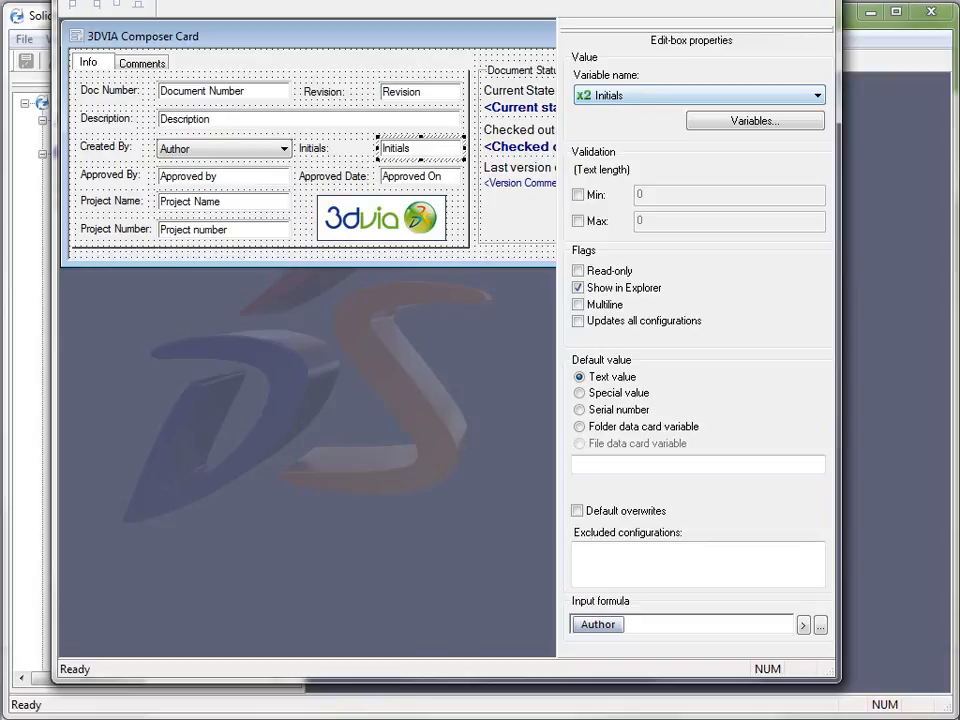
{"action": "left_click_drag", "start_coordinate": [589, 0], "coordinate": [590, 108]}
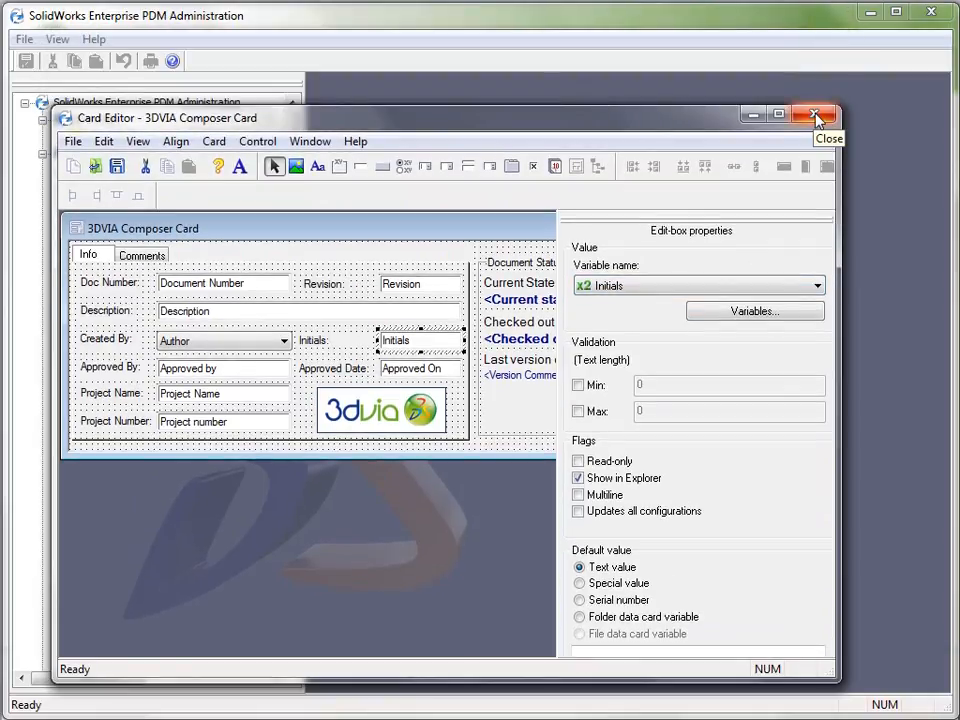
{"action": "left_click", "coordinate": [817, 117]}
{"action": "left_click", "coordinate": [78, 273]}
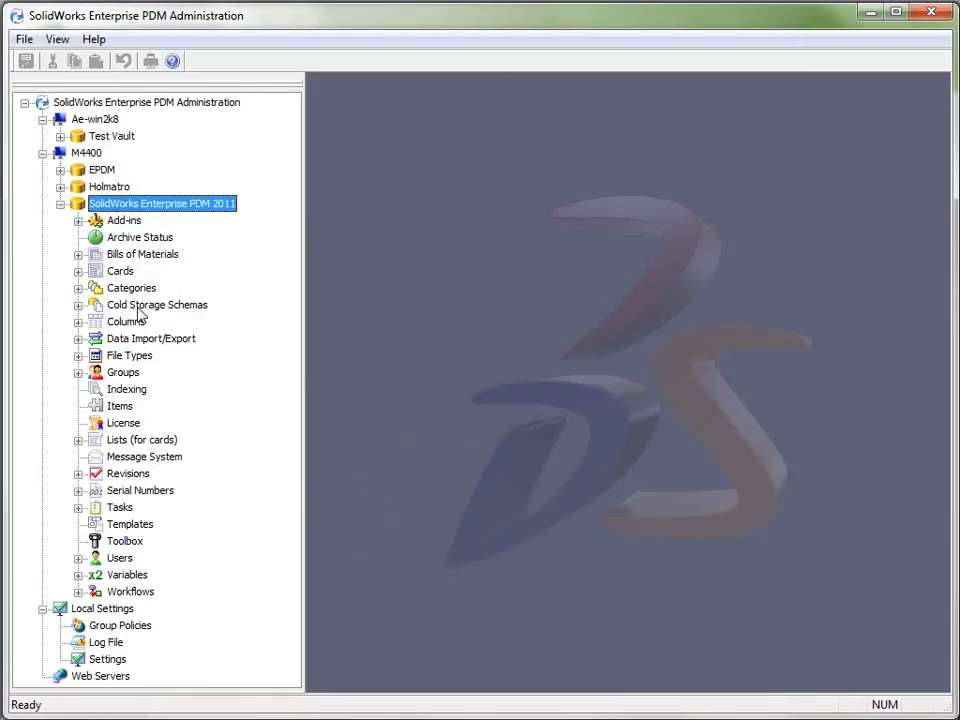
Create a new card list in the SolidWorks Enterprise PDM 2011 vault with the data type Text With Alias
{"action": "left_click", "coordinate": [120, 441]}
{"action": "left_click", "coordinate": [78, 440]}
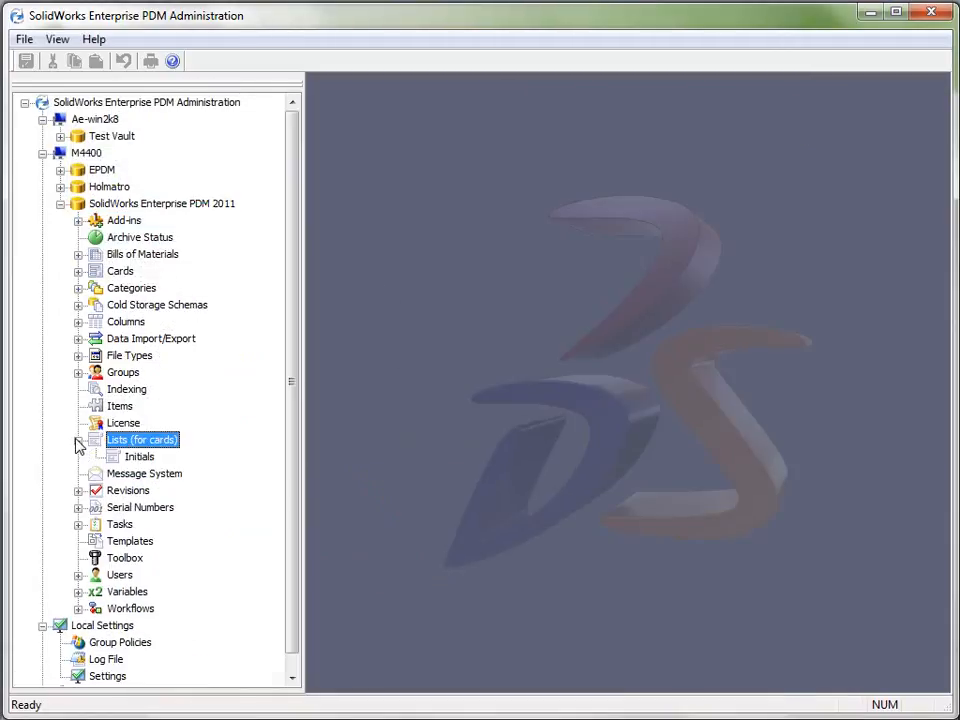
{"action": "right_click", "coordinate": [133, 442]}
{"action": "left_click", "coordinate": [188, 452]}
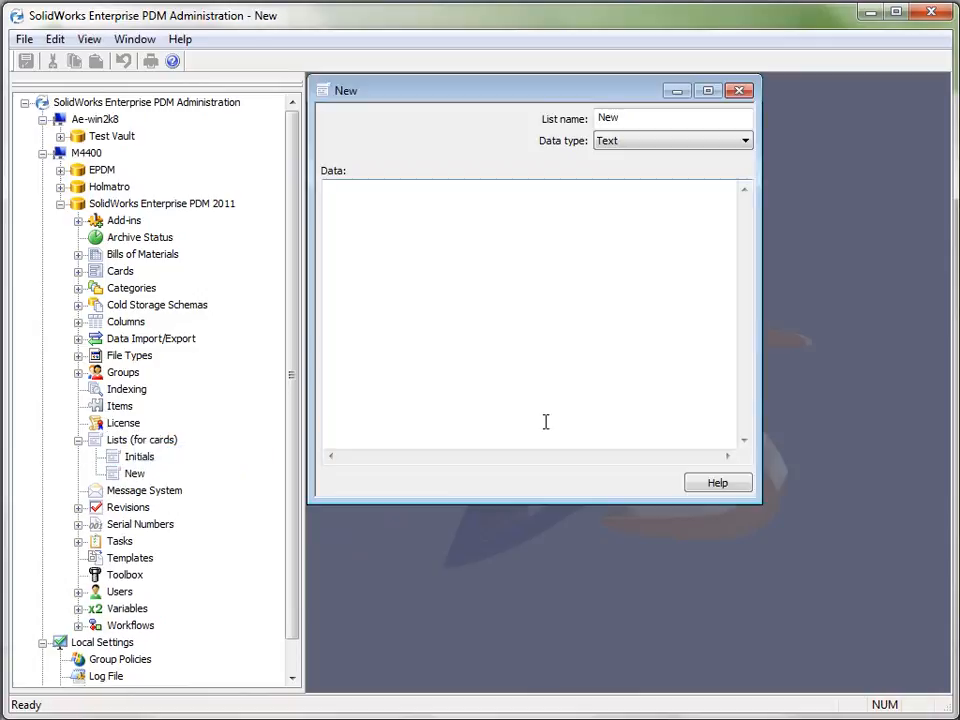
{"action": "left_click", "coordinate": [643, 143]}
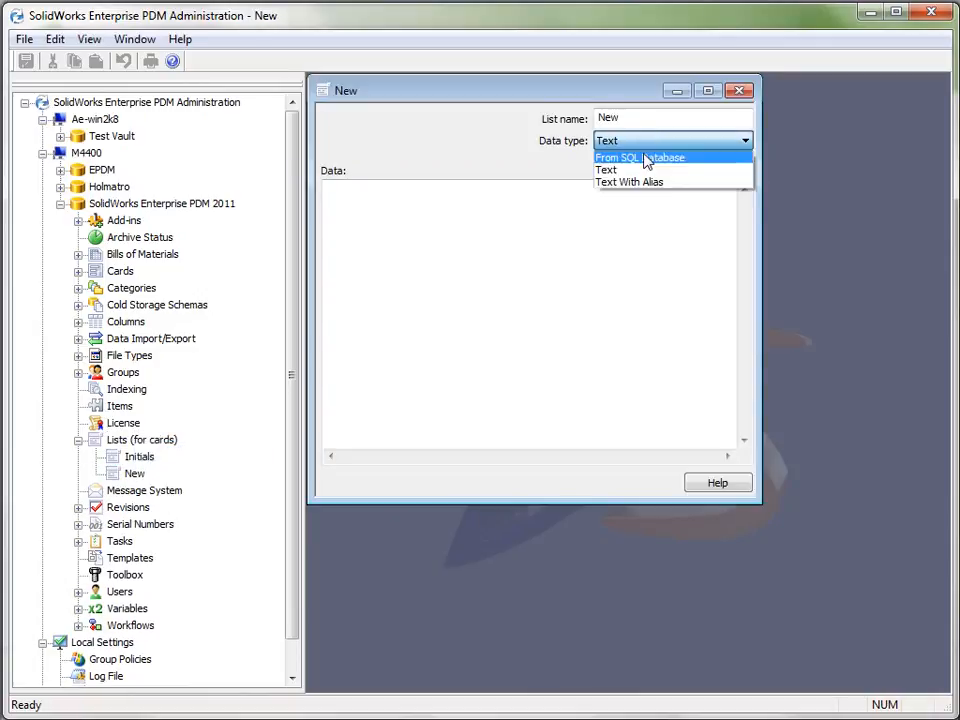
{"action": "left_click", "coordinate": [657, 183]}
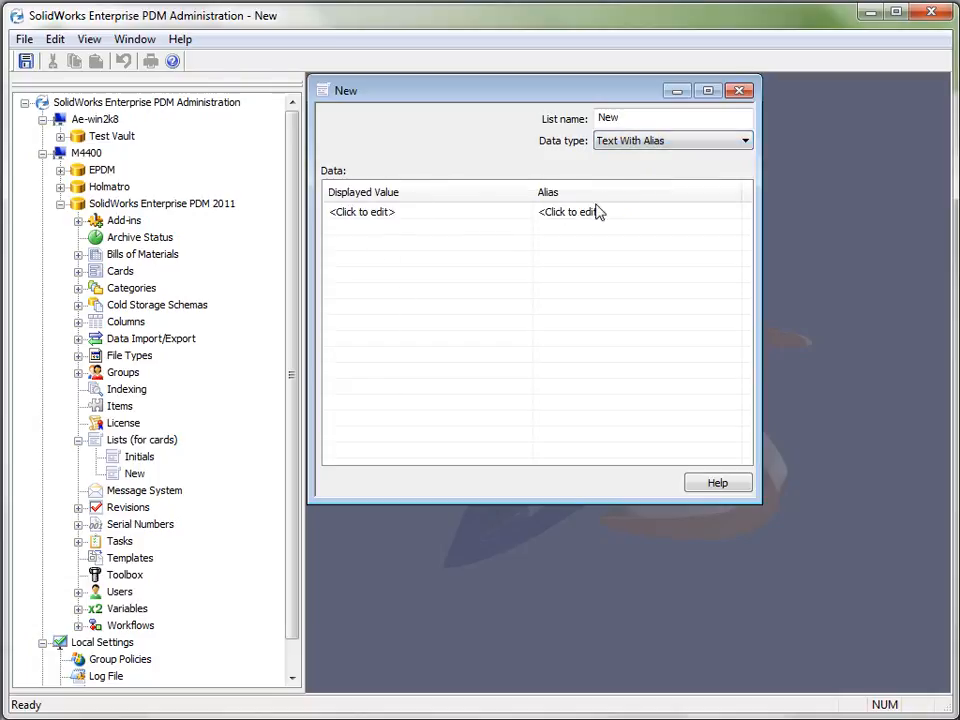
Switch to Excel and copy cells A1:B10 of Book1, containing the displayed values and their aliases
{"action": "left_click", "coordinate": [457, 213]}
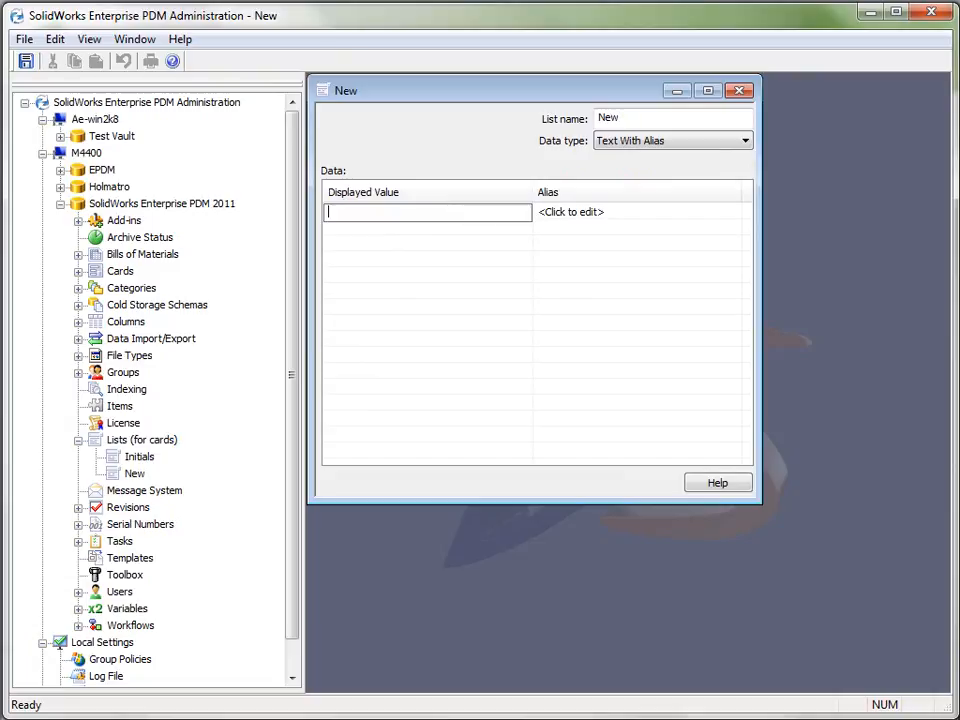
{"action": "key", "text": "alt+Tab"}
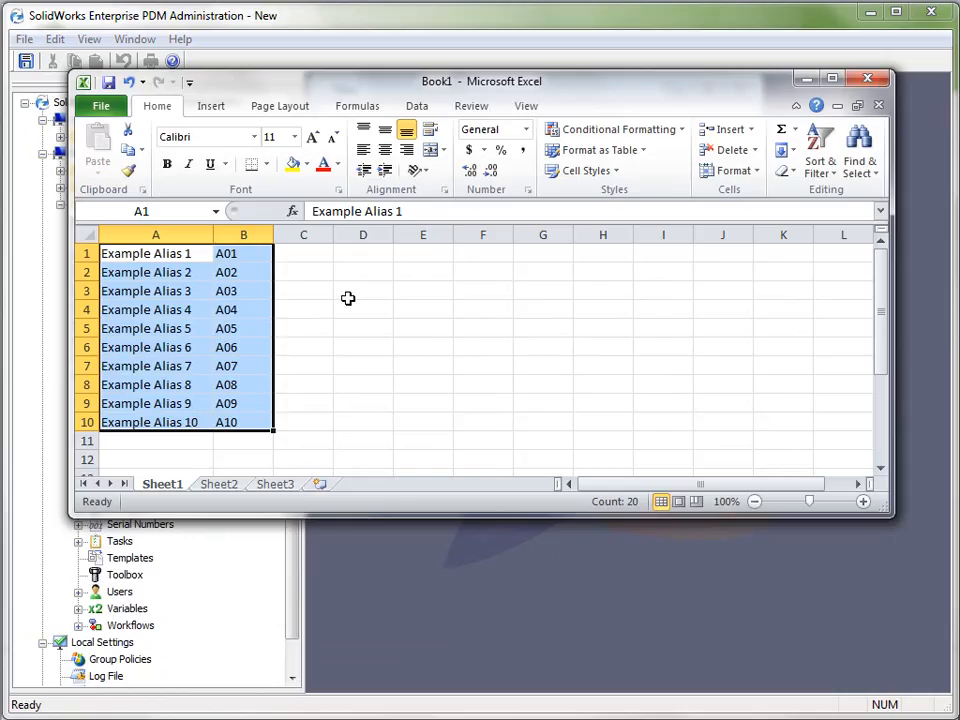
{"action": "left_click", "coordinate": [347, 298]}
{"action": "left_click_drag", "start_coordinate": [161, 253], "coordinate": [241, 433]}
{"action": "right_click", "coordinate": [148, 255]}
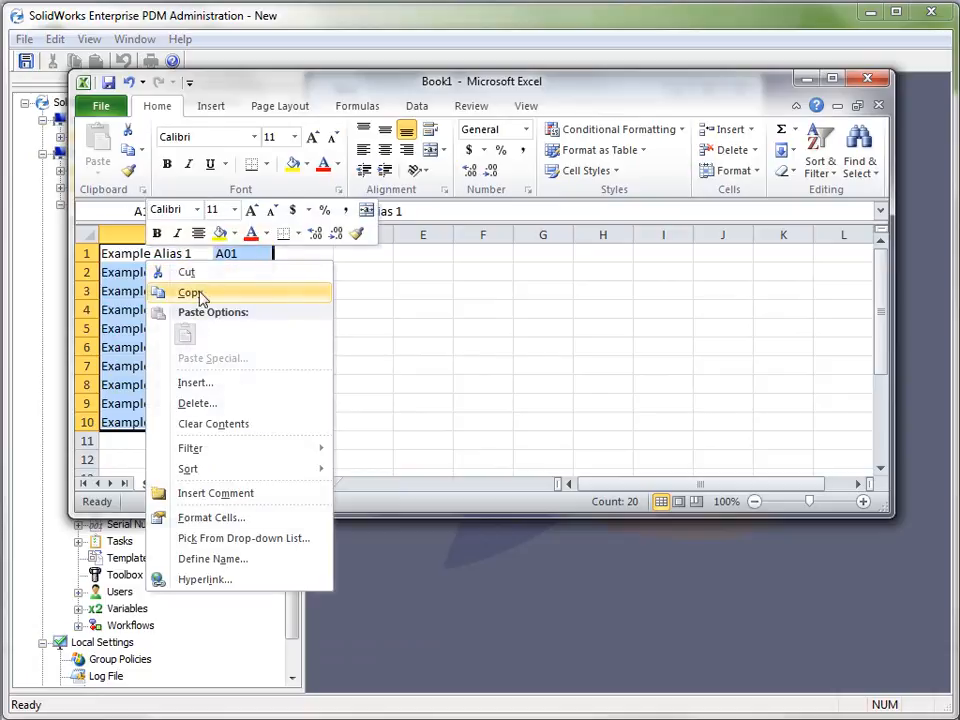
{"action": "left_click", "coordinate": [190, 291]}
Switch back to Enterprise PDM Administration and paste the copied rows into the new list, starting at its first displayed value
{"action": "left_click", "coordinate": [425, 630]}
{"action": "left_click", "coordinate": [435, 210]}
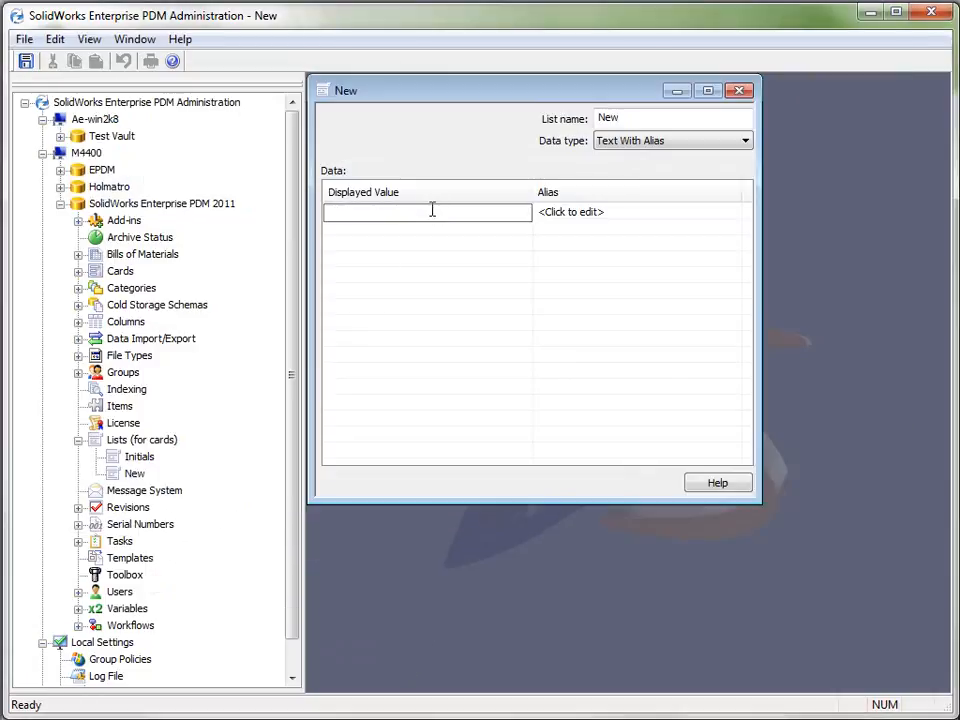
{"action": "right_click", "coordinate": [432, 214]}
{"action": "left_click", "coordinate": [510, 290]}
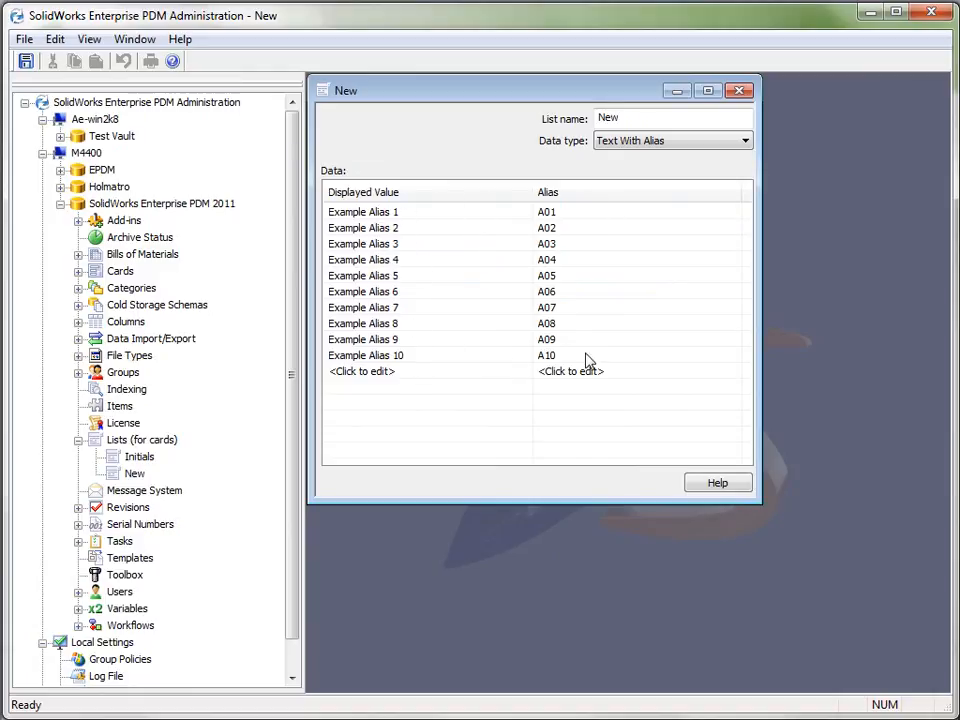
Name the new list Example, save it, and close it
{"action": "left_click_drag", "start_coordinate": [650, 120], "coordinate": [420, 114]}
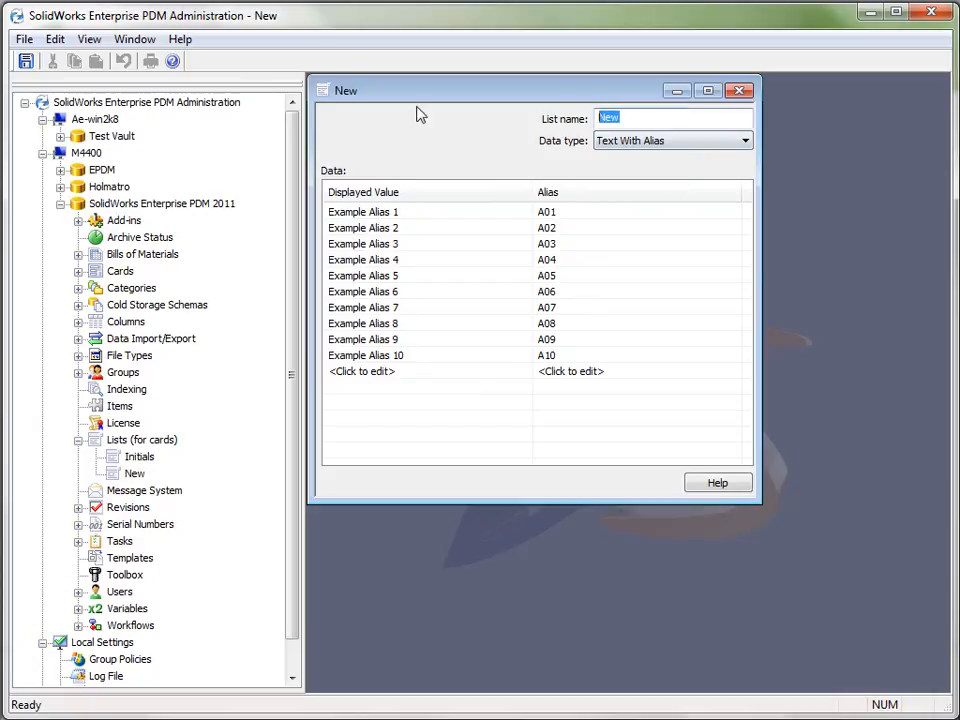
{"action": "type", "text": "Example"}
{"action": "left_click", "coordinate": [26, 63]}
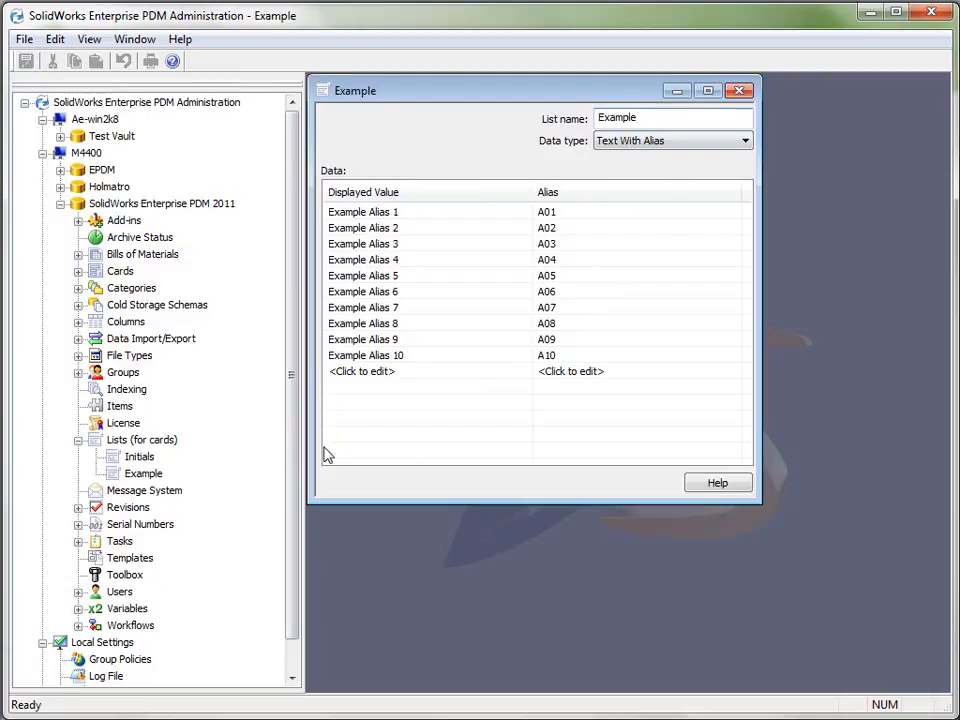
{"action": "left_click", "coordinate": [741, 90]}
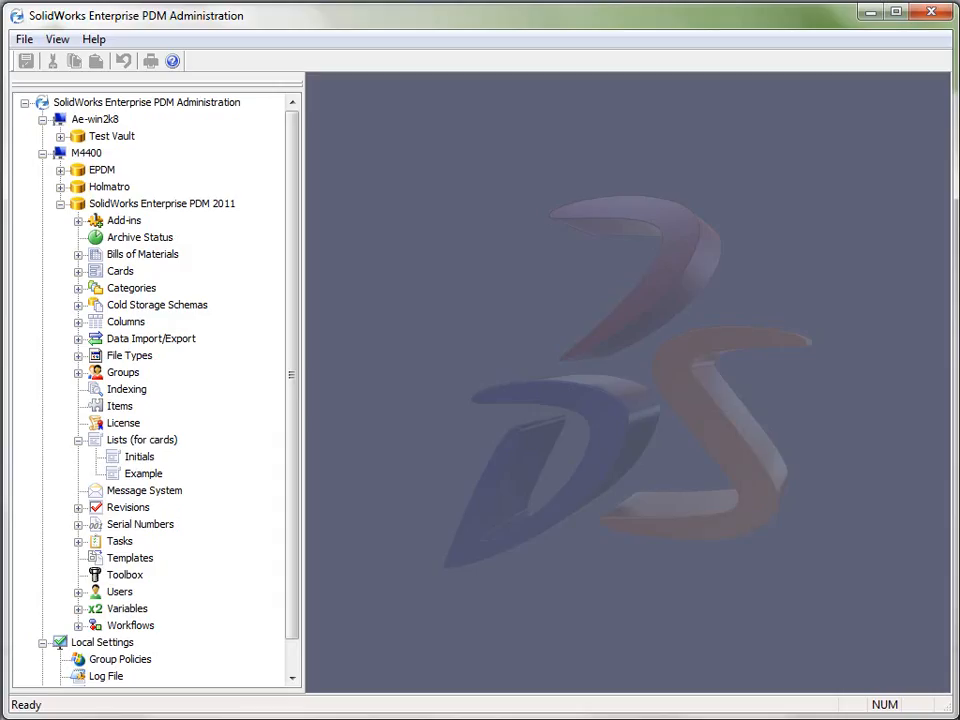
{"action": "left_click", "coordinate": [78, 440]}
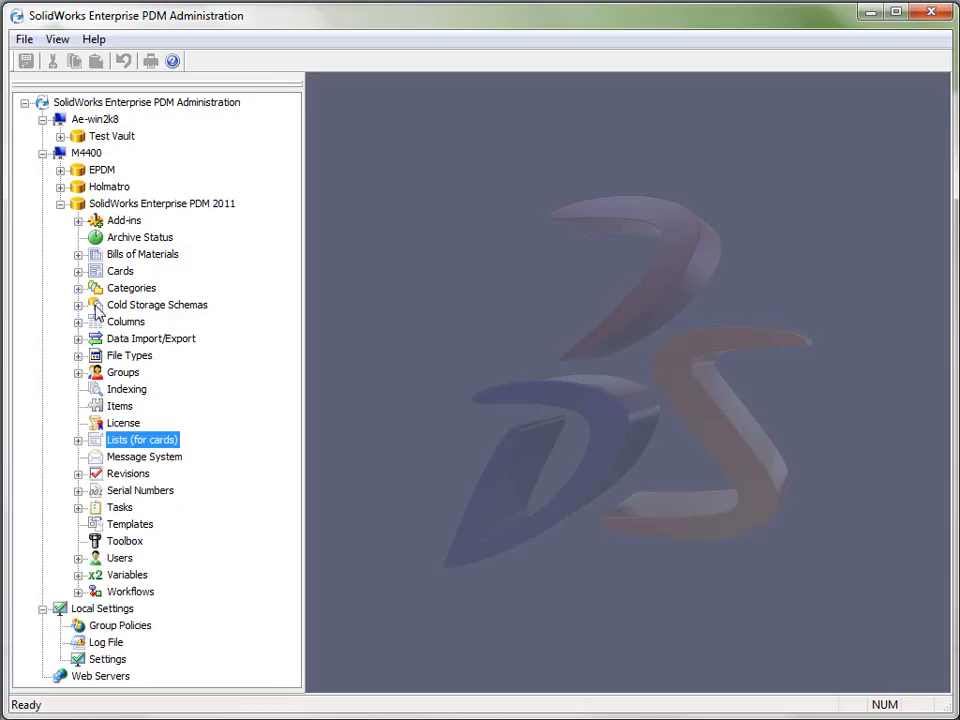
Examine the properties of the sldprt file type, including its drawing node extensions, and close them without changes
{"action": "left_click", "coordinate": [78, 356]}
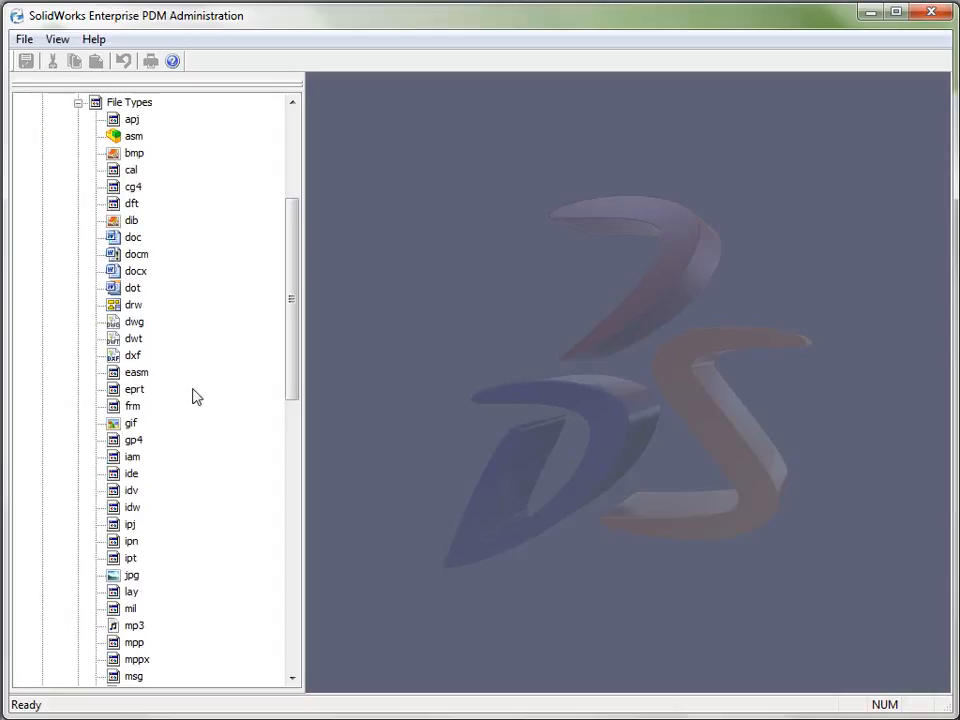
{"action": "left_click_drag", "start_coordinate": [285, 364], "coordinate": [284, 439]}
{"action": "left_click", "coordinate": [139, 642]}
{"action": "left_click", "coordinate": [136, 677]}
{"action": "double_click", "coordinate": [136, 677]}
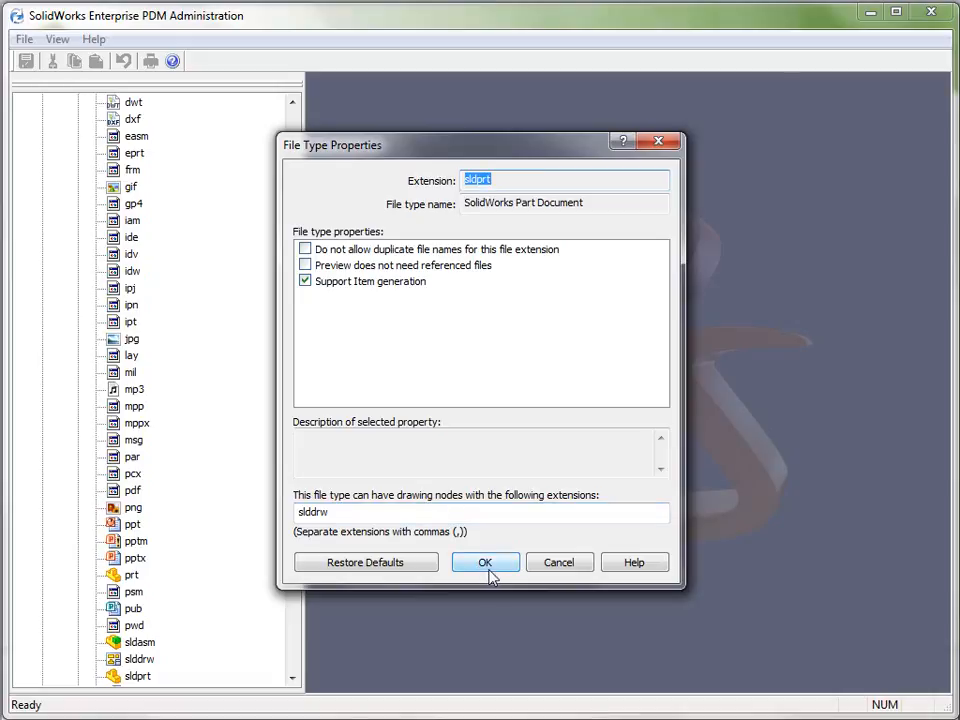
{"action": "left_click", "coordinate": [555, 565]}
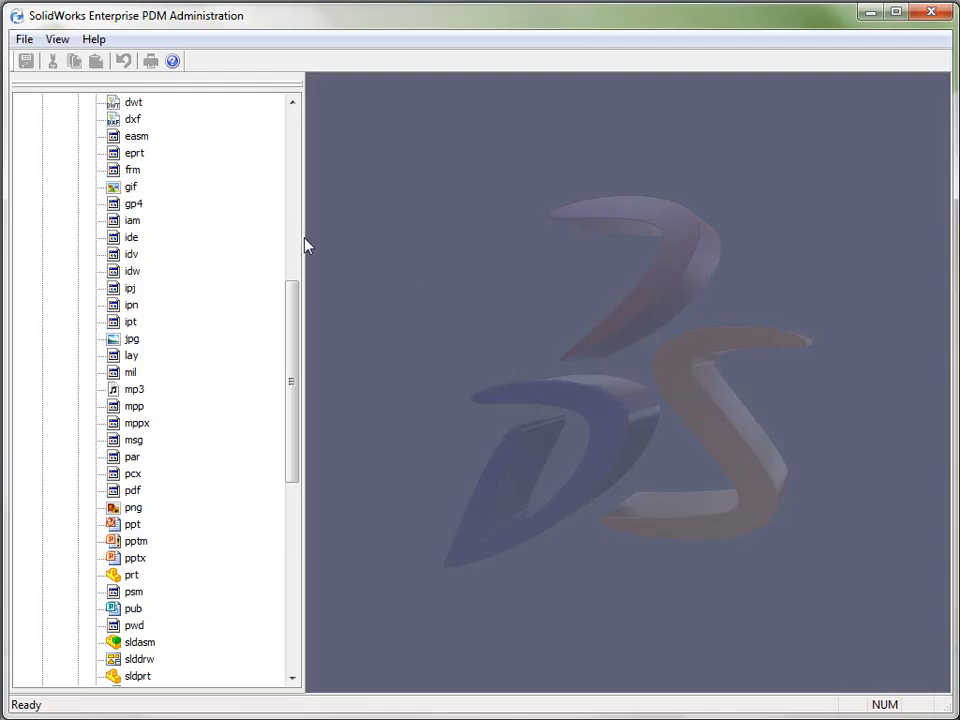
Collapse the file types and reopen the 3DVIA Composer file card of the SolidWorks Enterprise PDM 2011 vault in the Card Editor
{"action": "left_click_drag", "start_coordinate": [293, 315], "coordinate": [296, 125]}
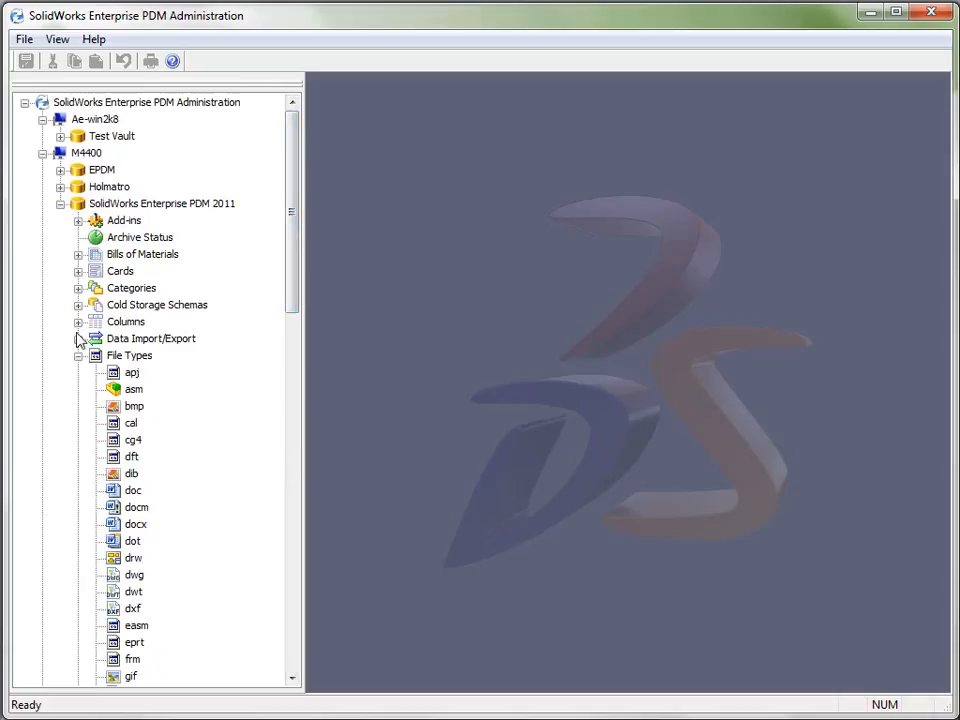
{"action": "left_click", "coordinate": [78, 356]}
{"action": "left_click", "coordinate": [78, 271]}
{"action": "double_click", "coordinate": [145, 288]}
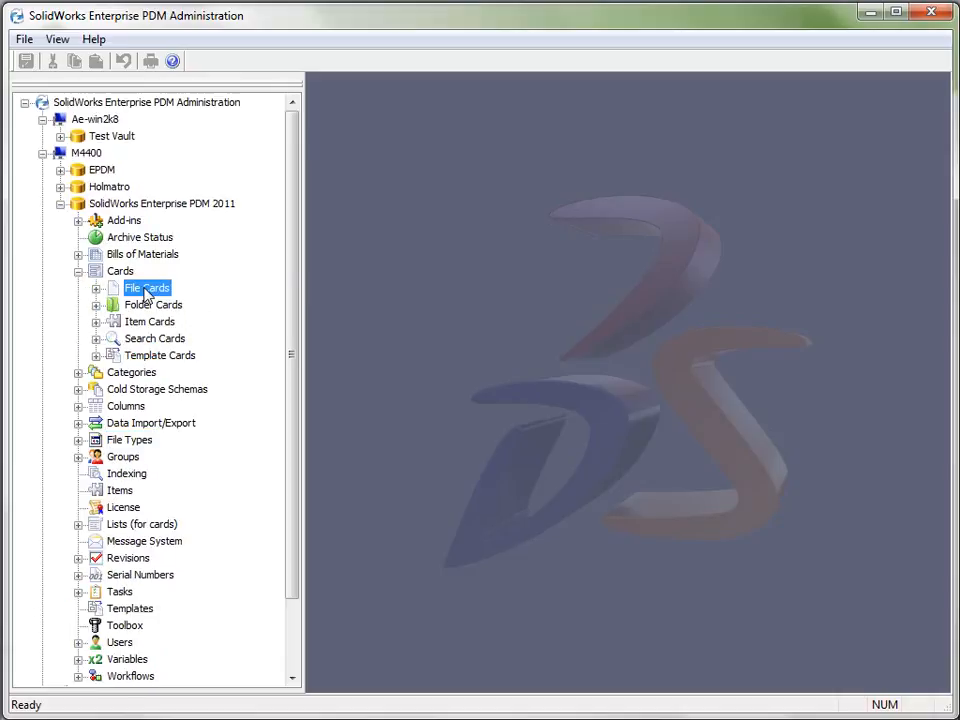
{"action": "double_click", "coordinate": [154, 321]}
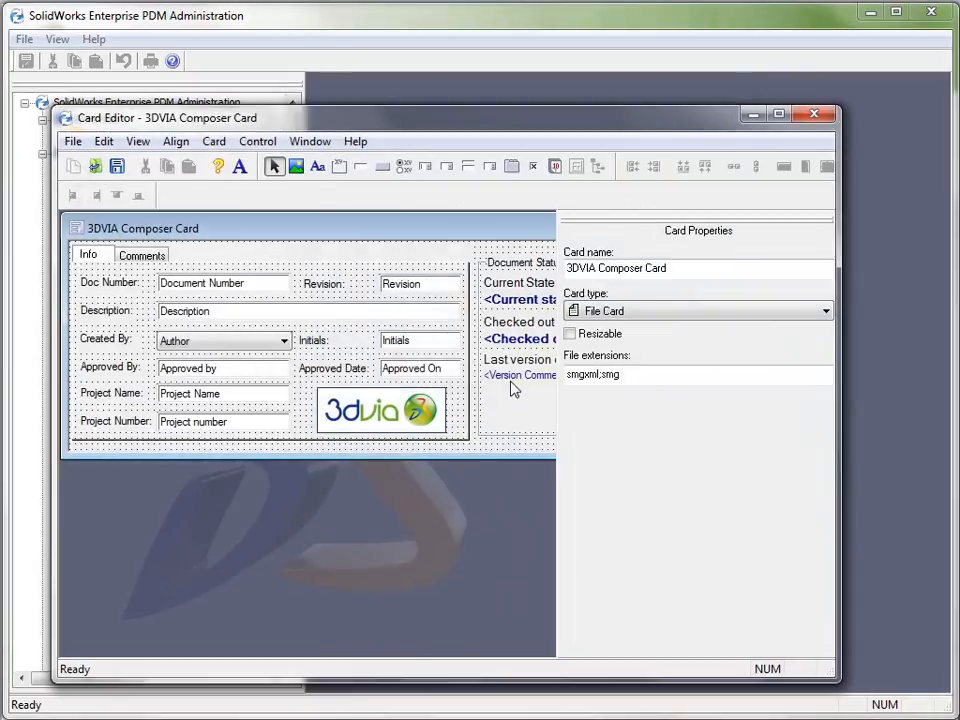
Examine the functions available for the Revision edit box's input formula, then close the formula and the Card Editor without changes
{"action": "left_click", "coordinate": [418, 284]}
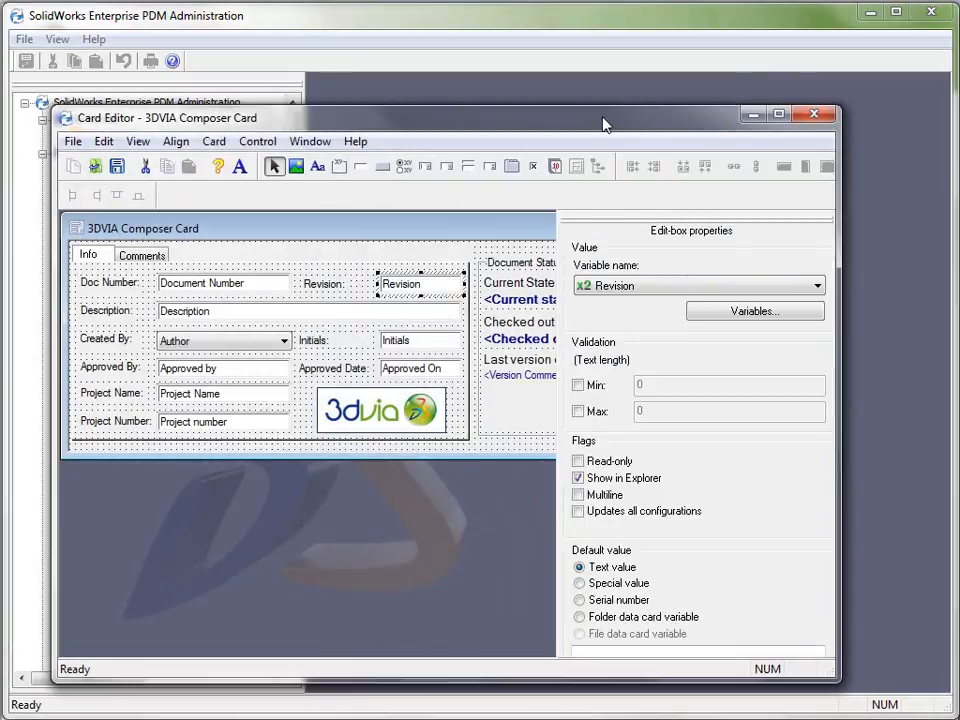
{"action": "left_click_drag", "start_coordinate": [602, 107], "coordinate": [602, 0]}
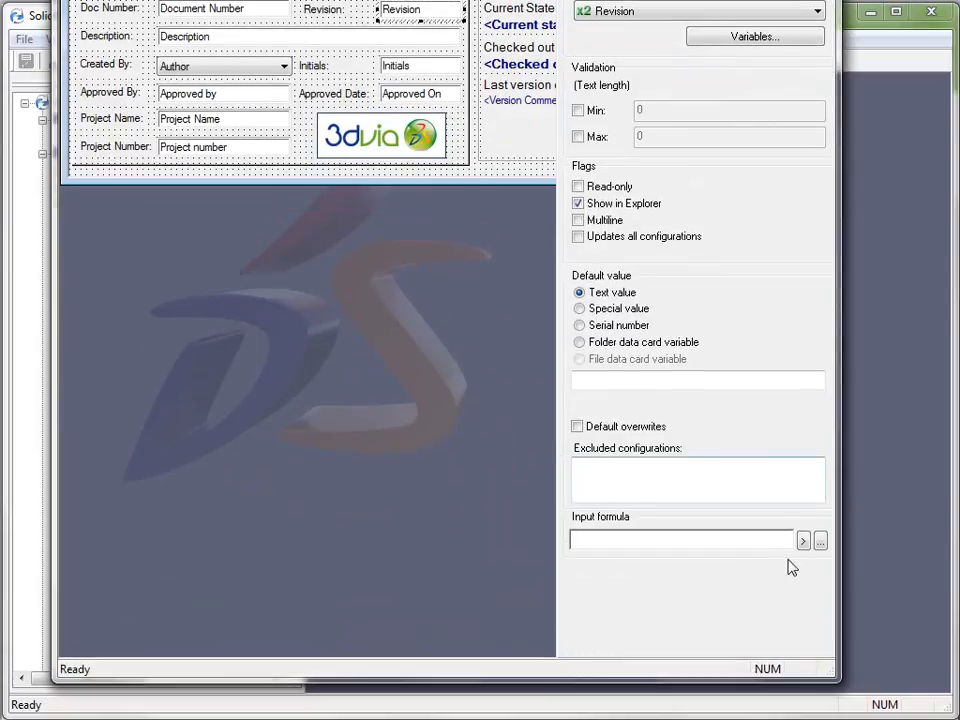
{"action": "left_click", "coordinate": [820, 541]}
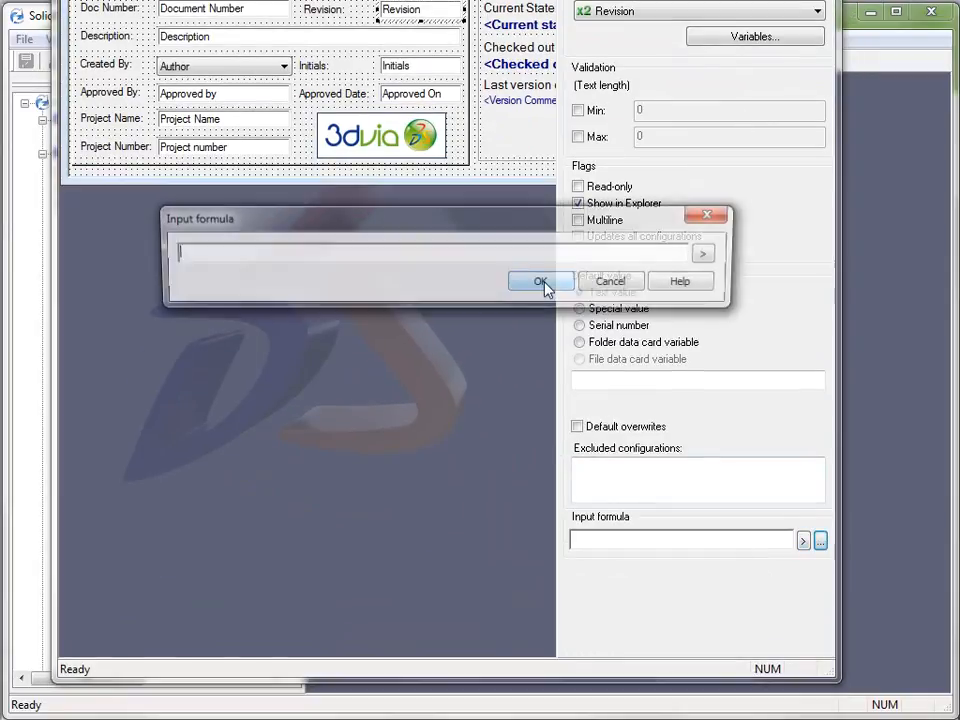
{"action": "left_click", "coordinate": [712, 256]}
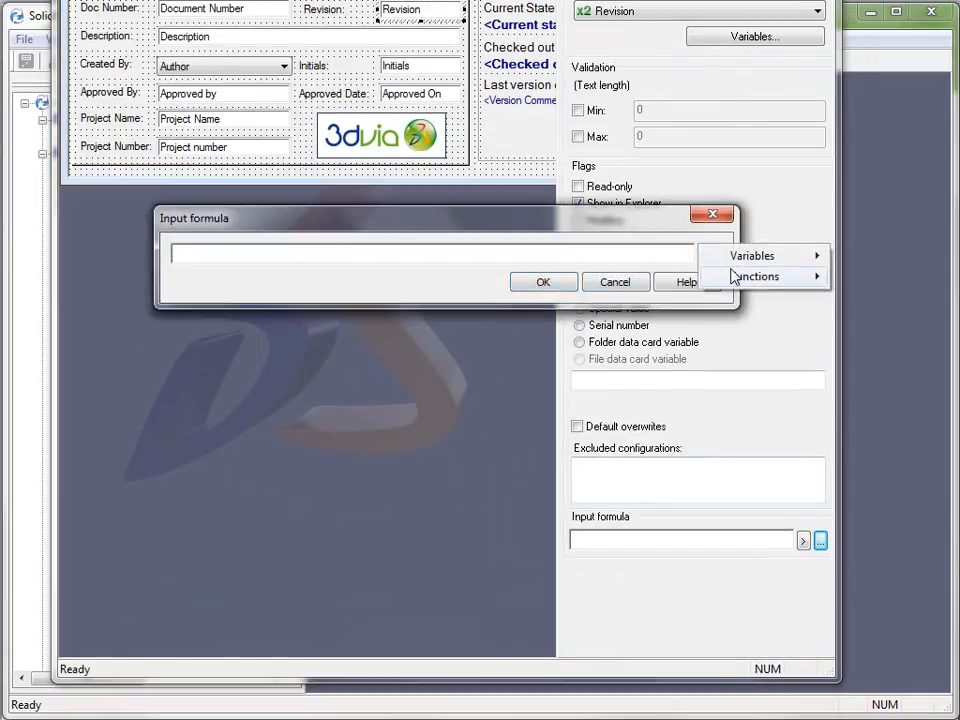
{"action": "mouse_move", "coordinate": [733, 276]}
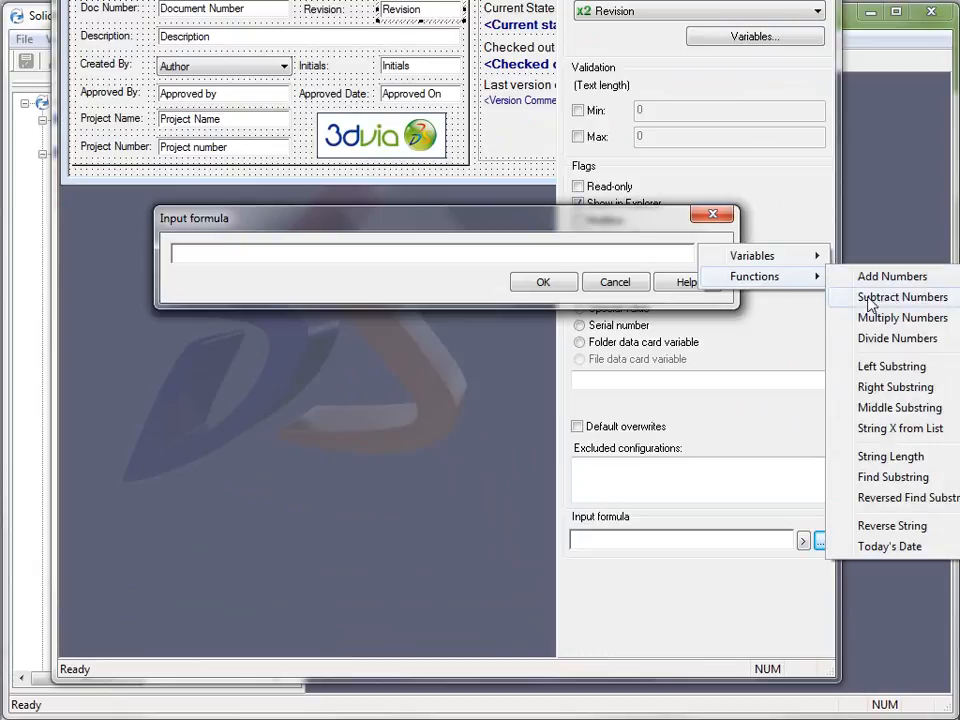
{"action": "left_click_drag", "start_coordinate": [572, 215], "coordinate": [500, 218]}
{"action": "left_click", "coordinate": [618, 245]}
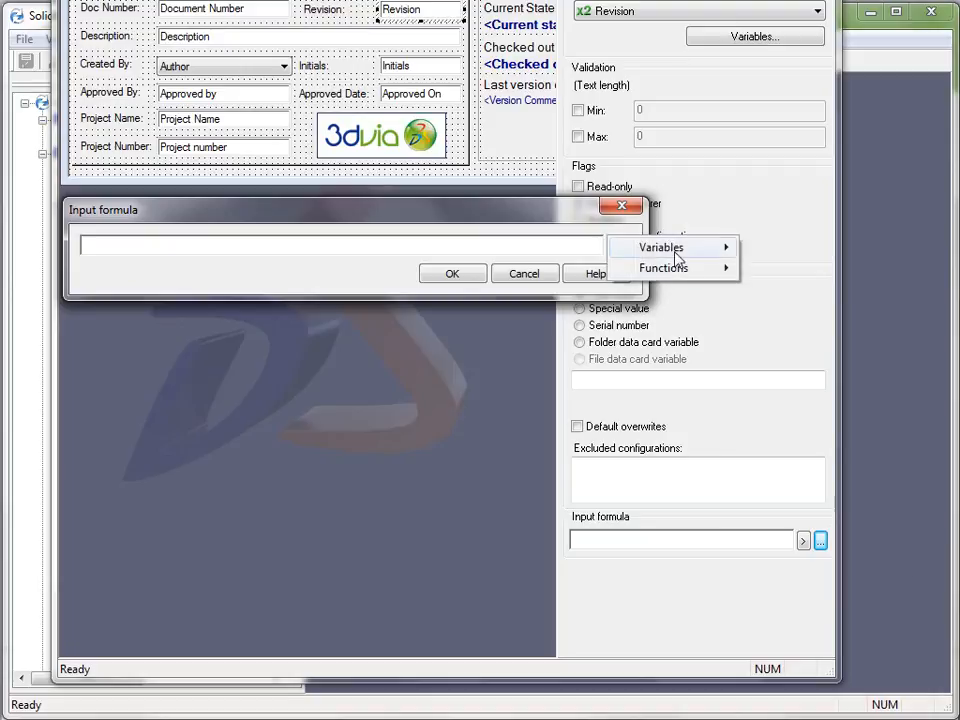
{"action": "mouse_move", "coordinate": [681, 268]}
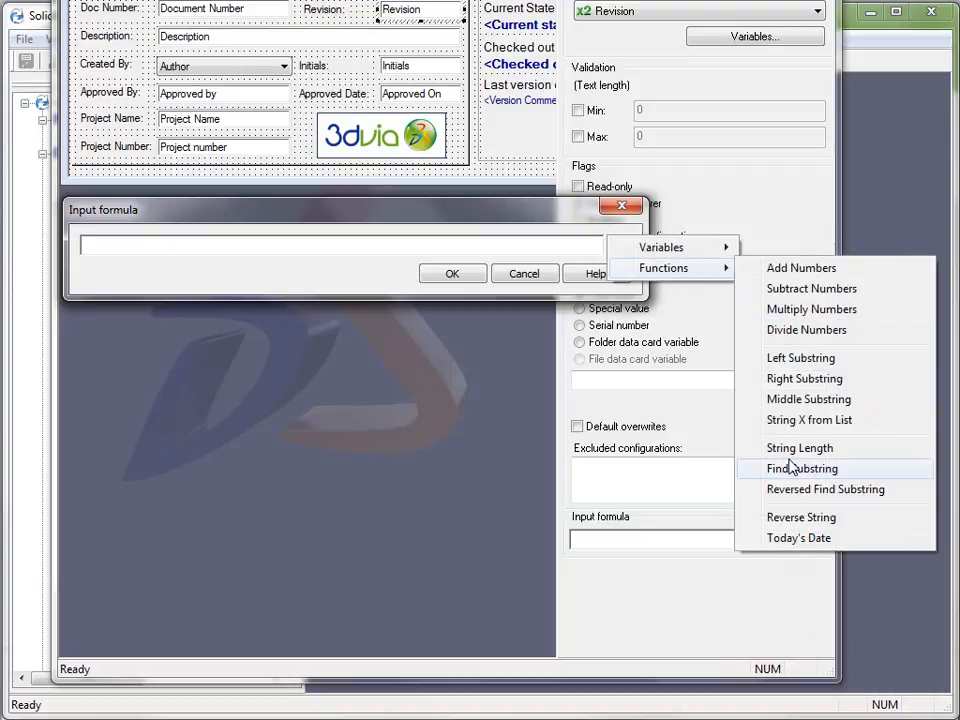
{"action": "left_click", "coordinate": [621, 206]}
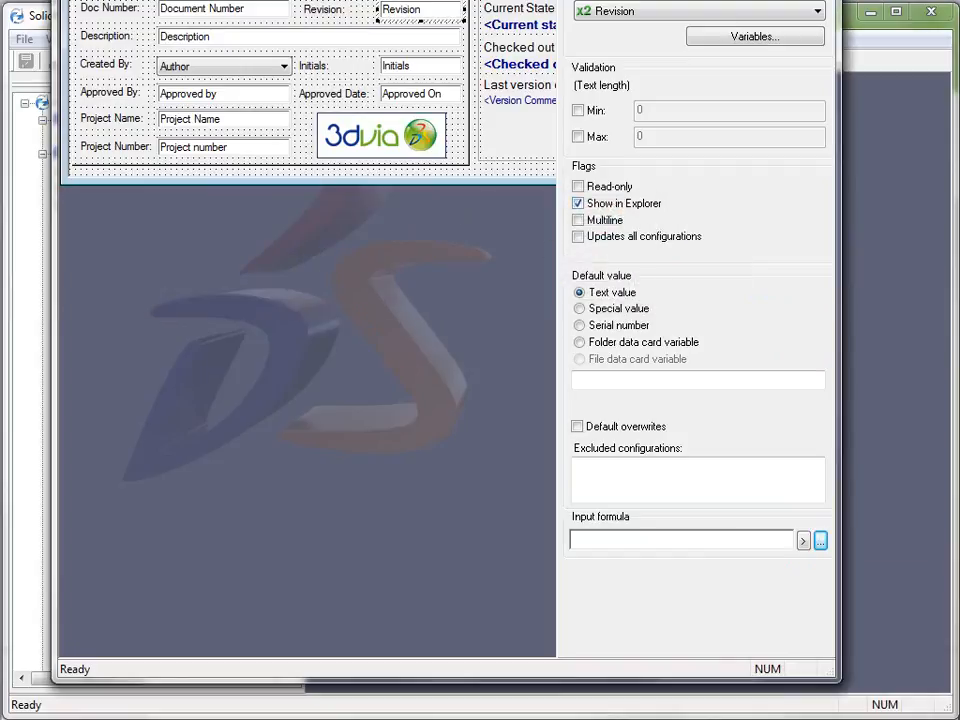
{"action": "left_click_drag", "start_coordinate": [731, 0], "coordinate": [731, 152]}
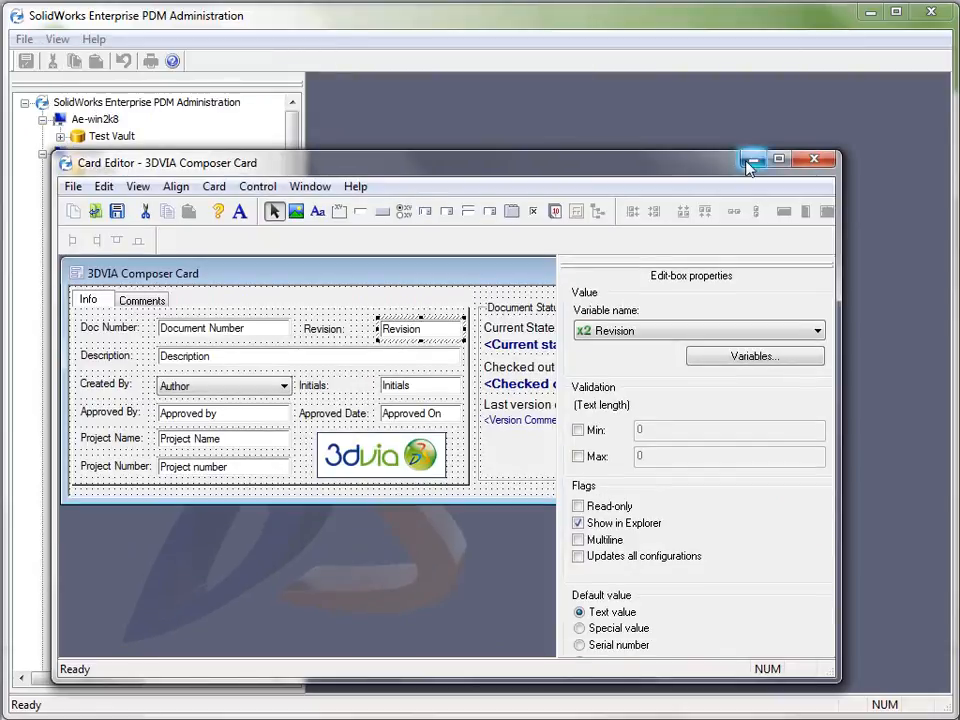
{"action": "left_click", "coordinate": [815, 161]}
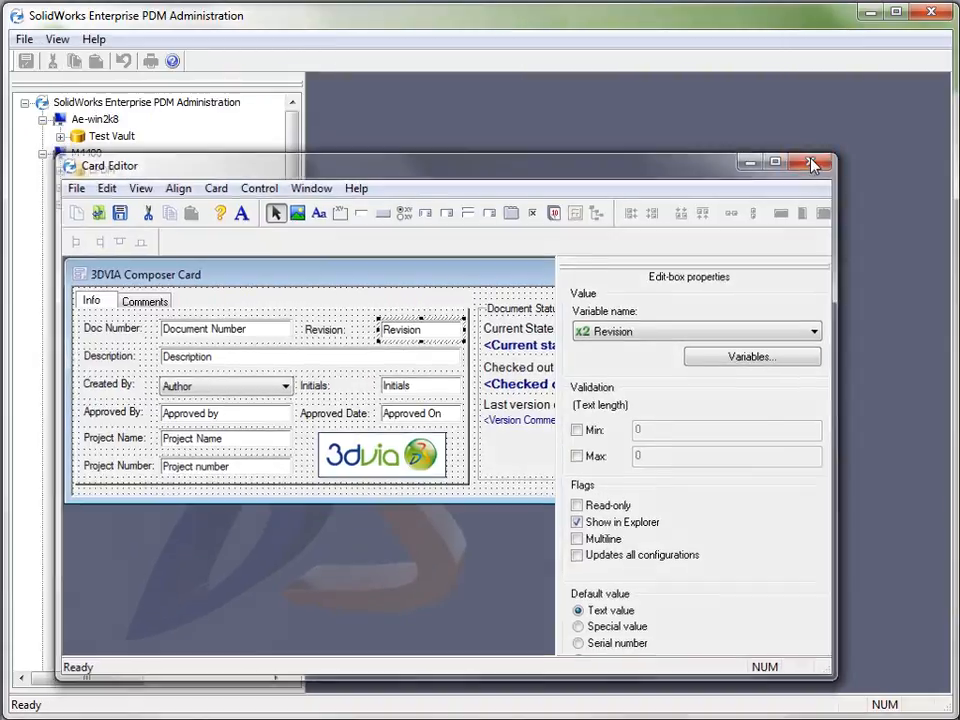
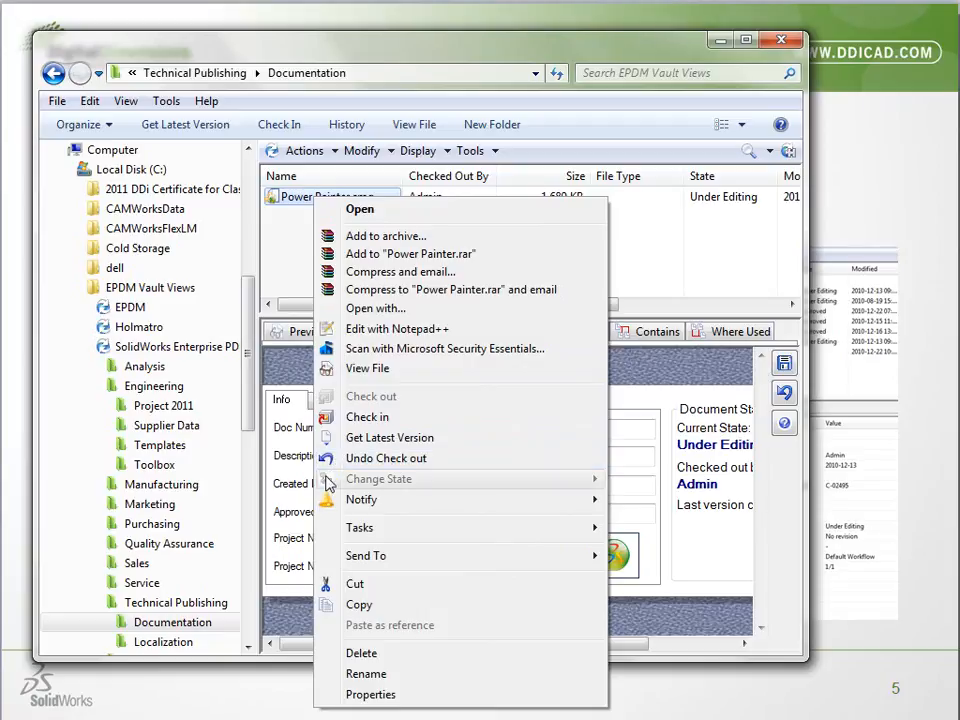
Leave the Power Painter file's commands, open the SolidWorks library and collapse its Demo, Support Docs and Tech Support locations
{"action": "mouse_move", "coordinate": [330, 505]}
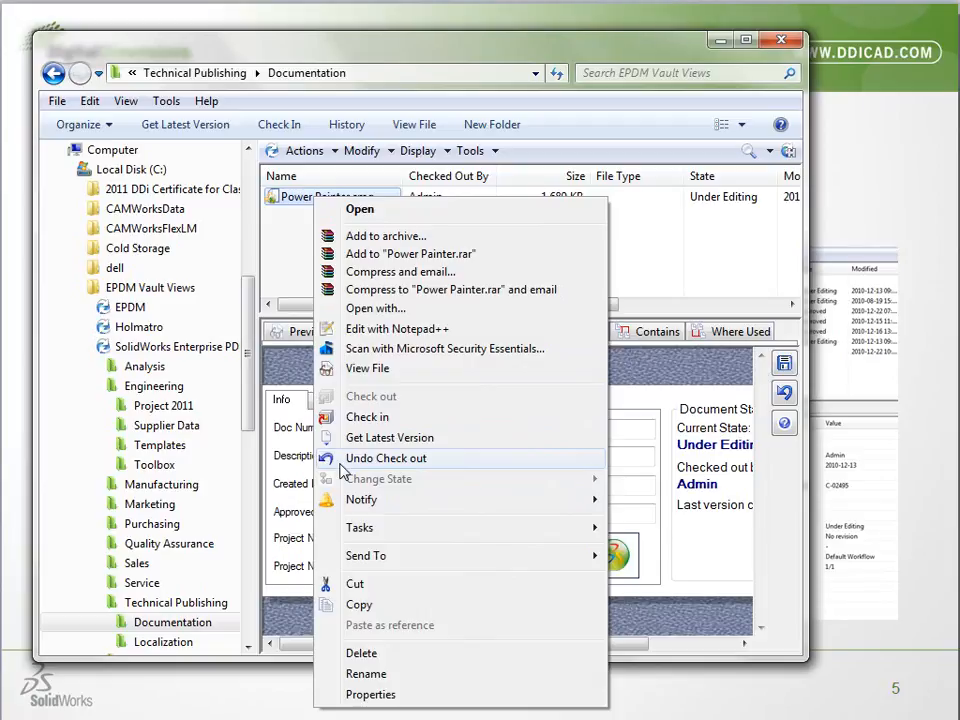
{"action": "left_click", "coordinate": [170, 405]}
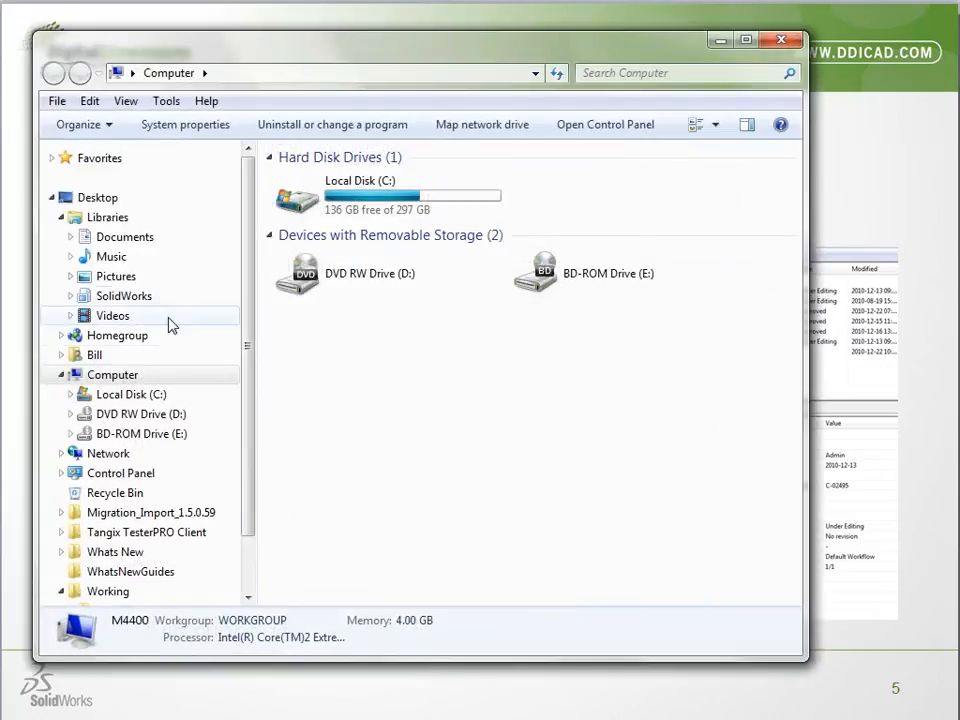
{"action": "left_click", "coordinate": [112, 298]}
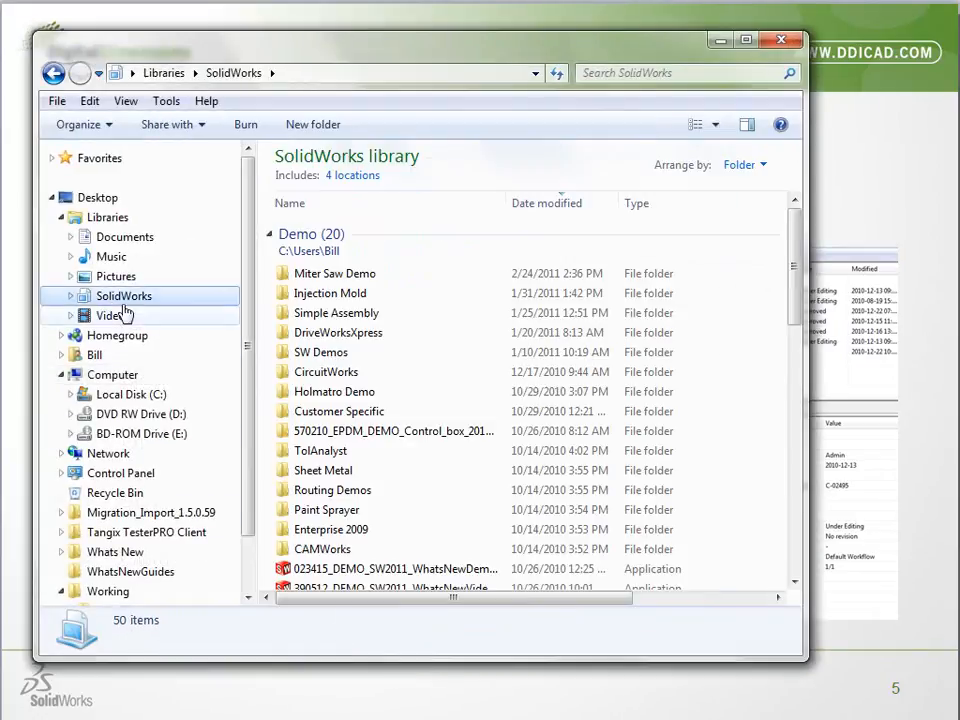
{"action": "left_click", "coordinate": [270, 234]}
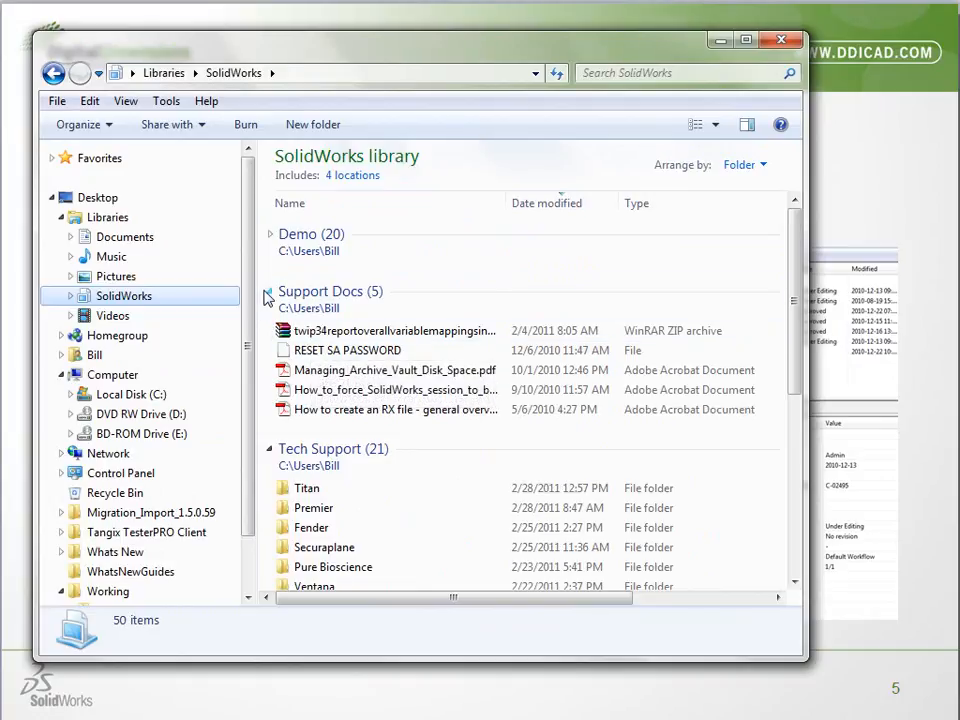
{"action": "left_click", "coordinate": [268, 291]}
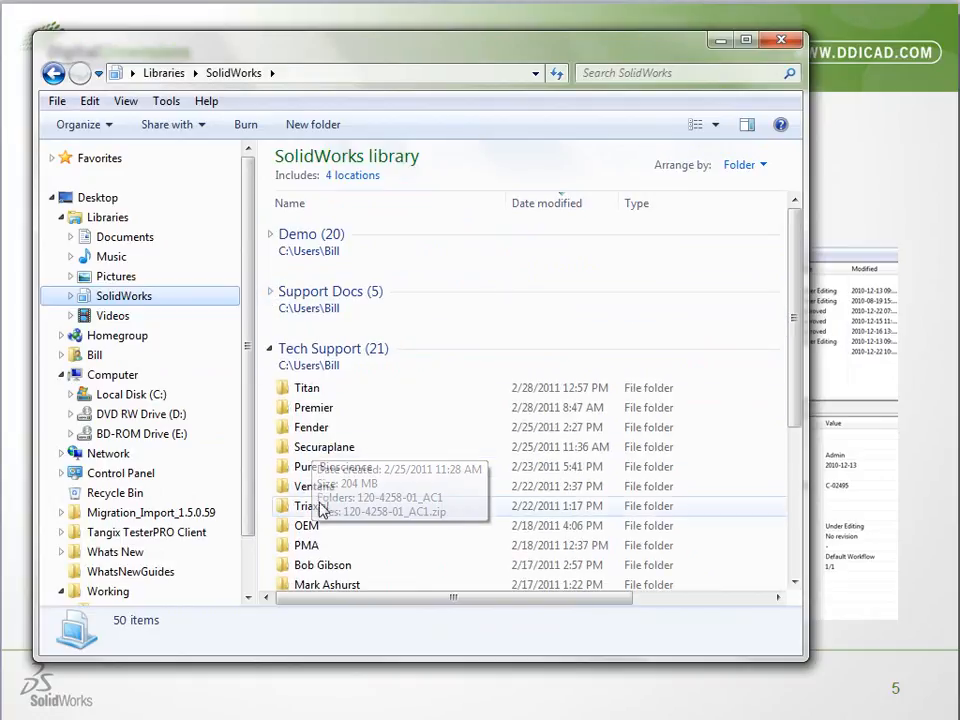
{"action": "left_click", "coordinate": [269, 349]}
Open the Project 2011 folder under Engineering in the SolidWorks Enterprise PDM 2011 vault
{"action": "left_click", "coordinate": [321, 450]}
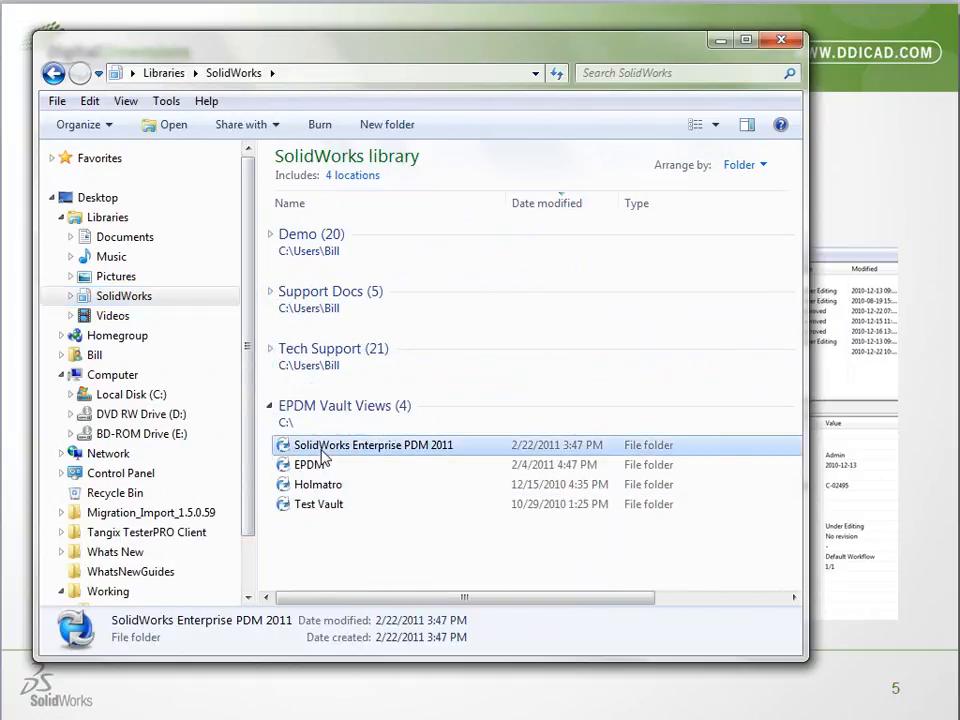
{"action": "double_click", "coordinate": [310, 214]}
{"action": "left_click", "coordinate": [345, 177]}
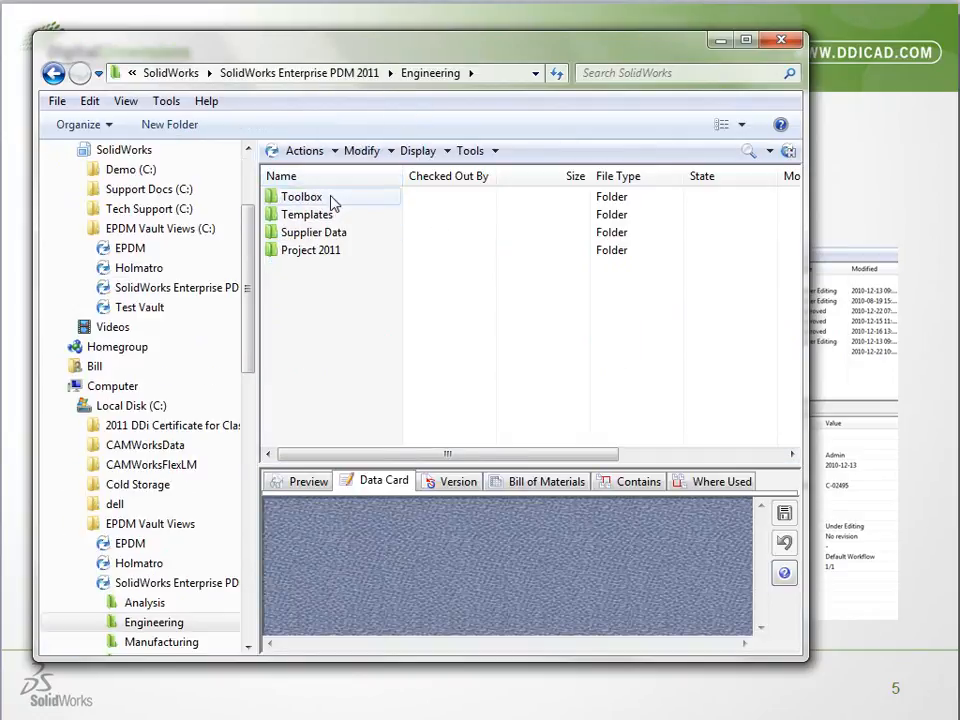
{"action": "left_click", "coordinate": [336, 178]}
{"action": "double_click", "coordinate": [332, 198]}
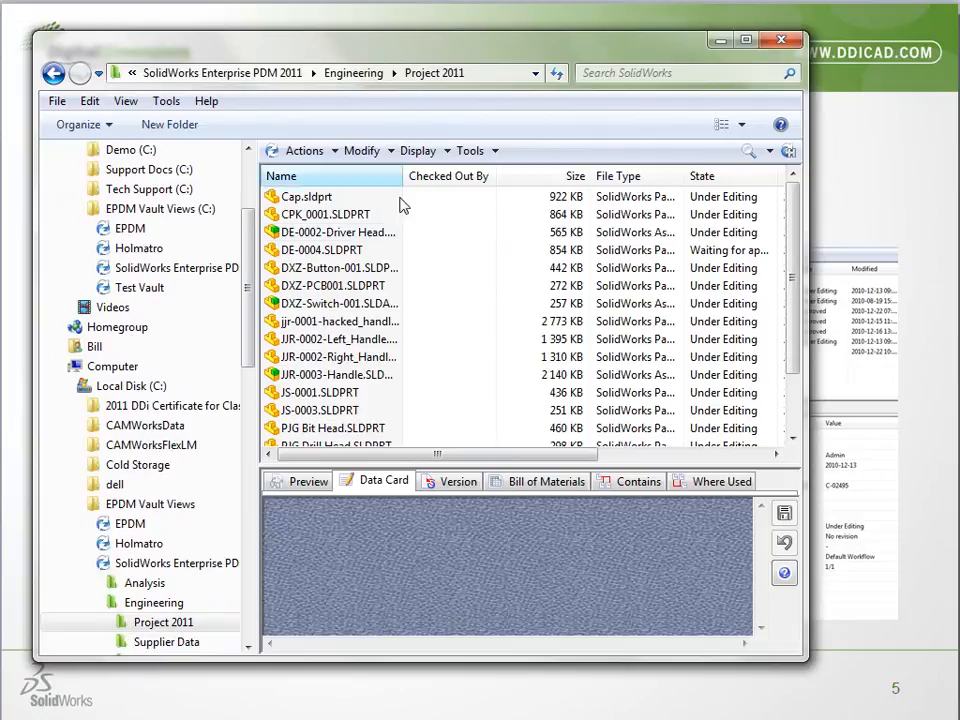
Examine the state-change, action and modification commands available for the DE-0002-Driver Head assembly
{"action": "left_click", "coordinate": [341, 234]}
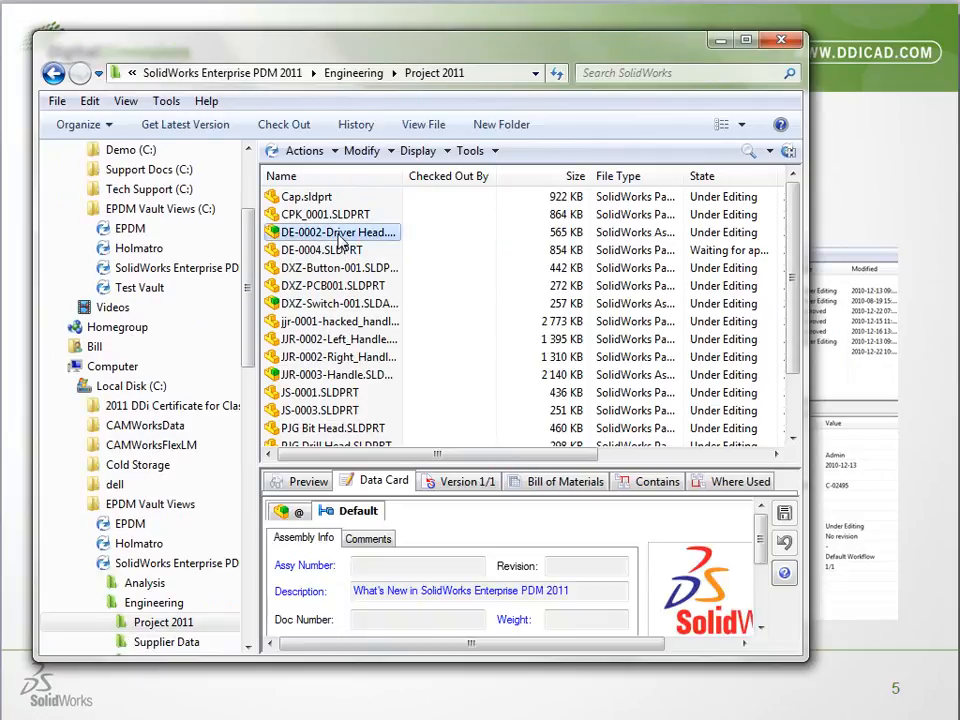
{"action": "right_click", "coordinate": [338, 232]}
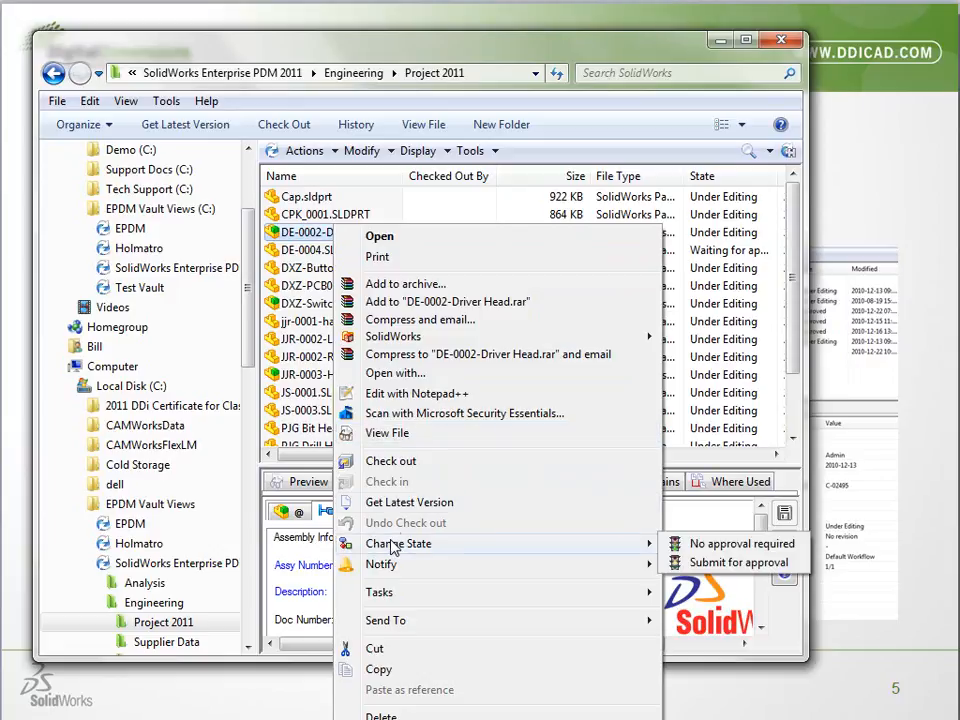
{"action": "left_click", "coordinate": [305, 151]}
{"action": "left_click", "coordinate": [305, 151]}
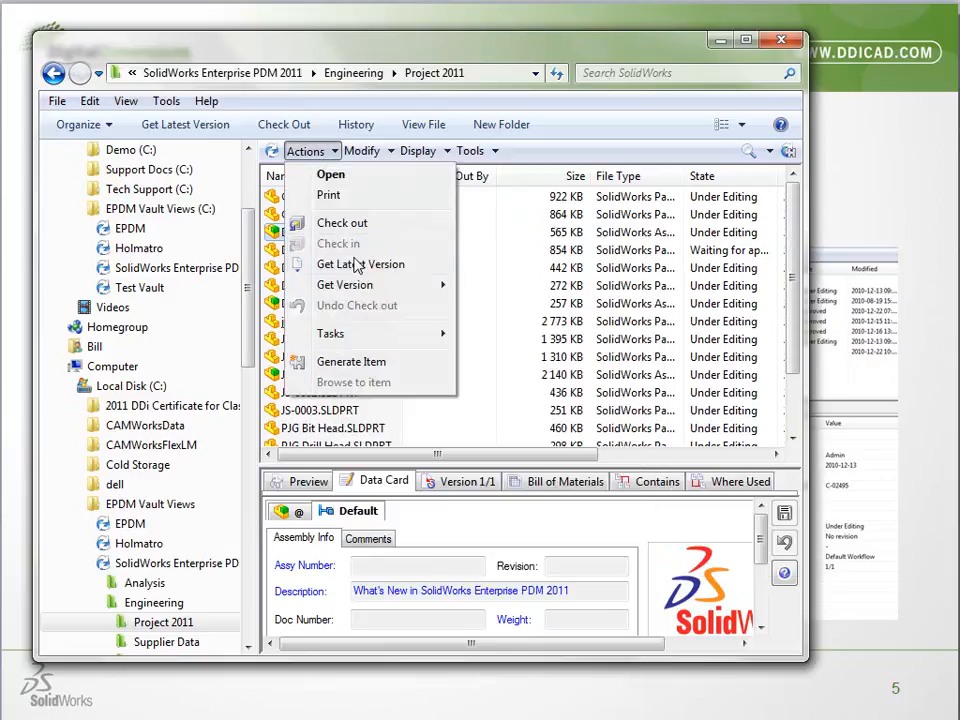
{"action": "left_click", "coordinate": [362, 151]}
{"action": "left_click", "coordinate": [362, 151]}
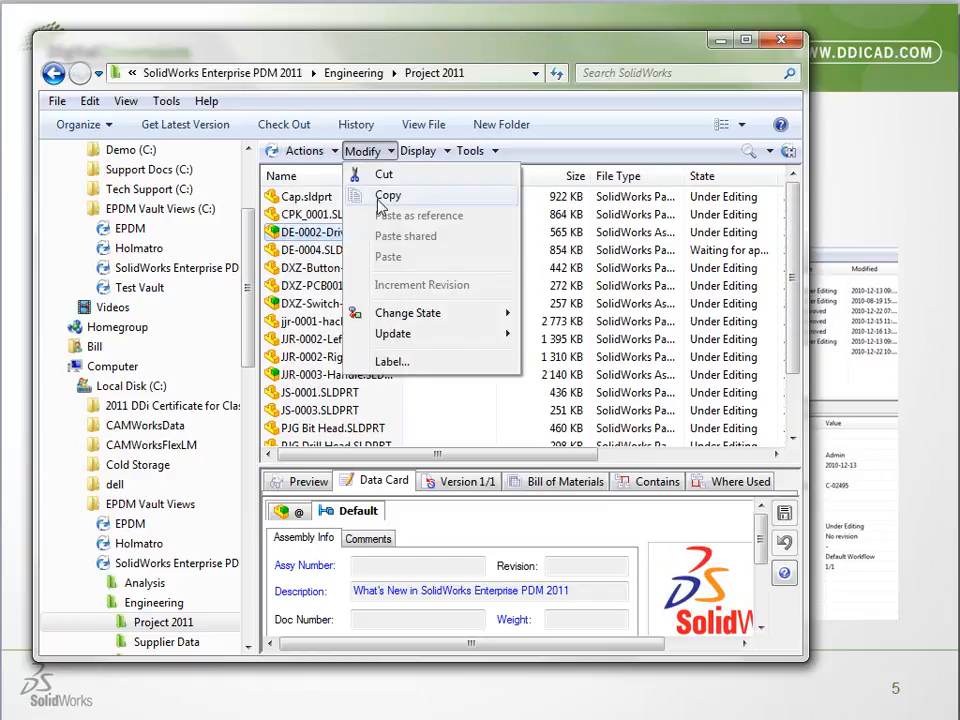
{"action": "mouse_move", "coordinate": [386, 320]}
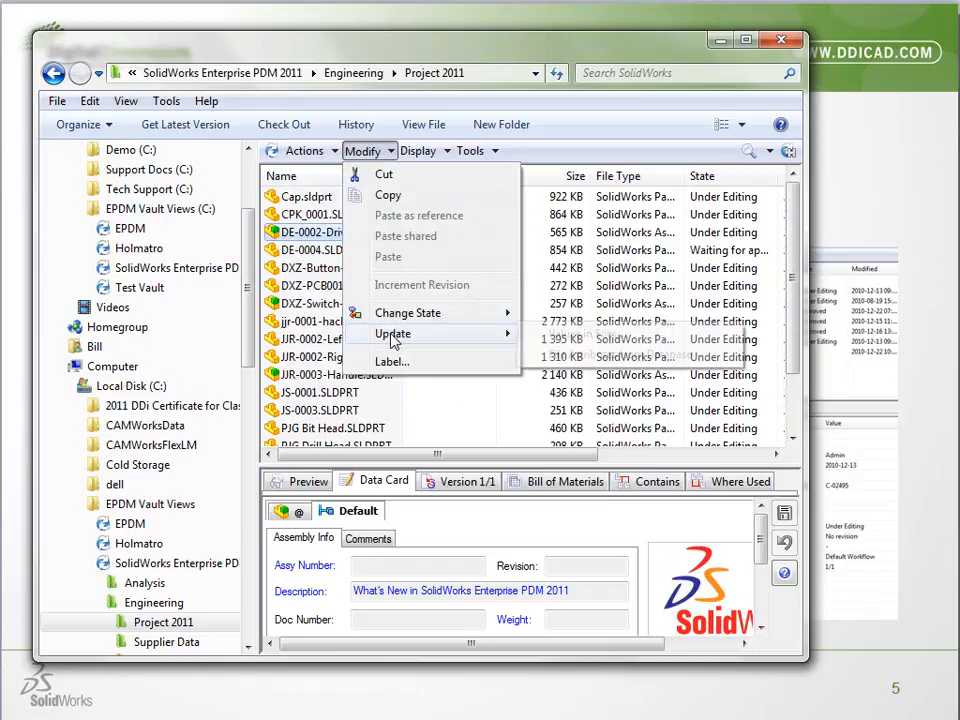
Examine the vault view's display options and tool commands, including preview placement, and leave them unchanged
{"action": "left_click", "coordinate": [419, 156]}
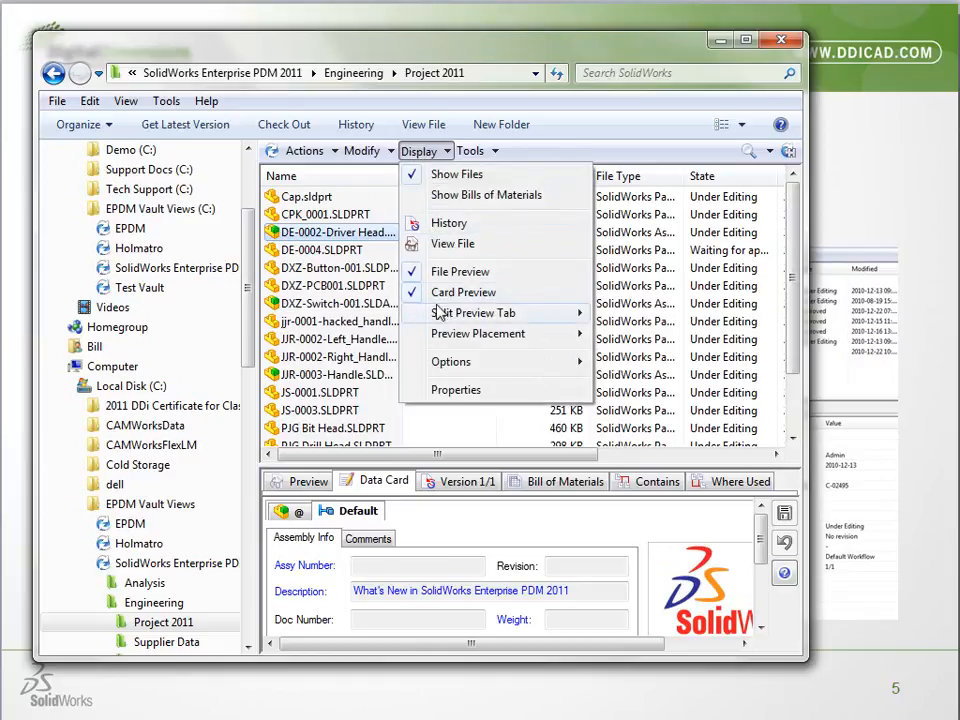
{"action": "mouse_move", "coordinate": [446, 343]}
{"action": "mouse_move", "coordinate": [465, 364]}
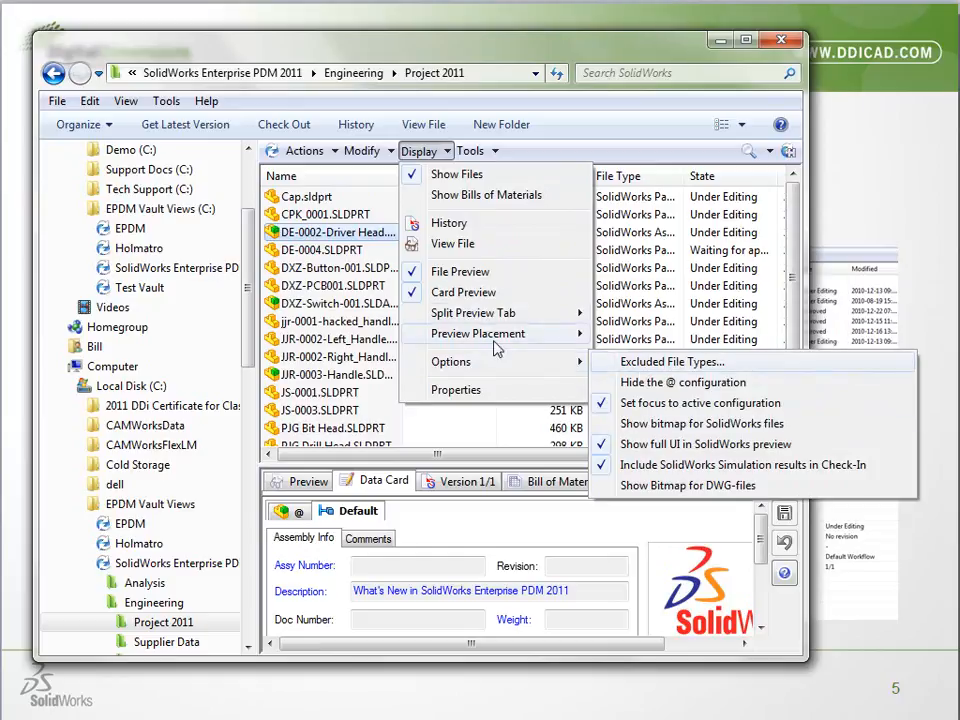
{"action": "mouse_move", "coordinate": [487, 153]}
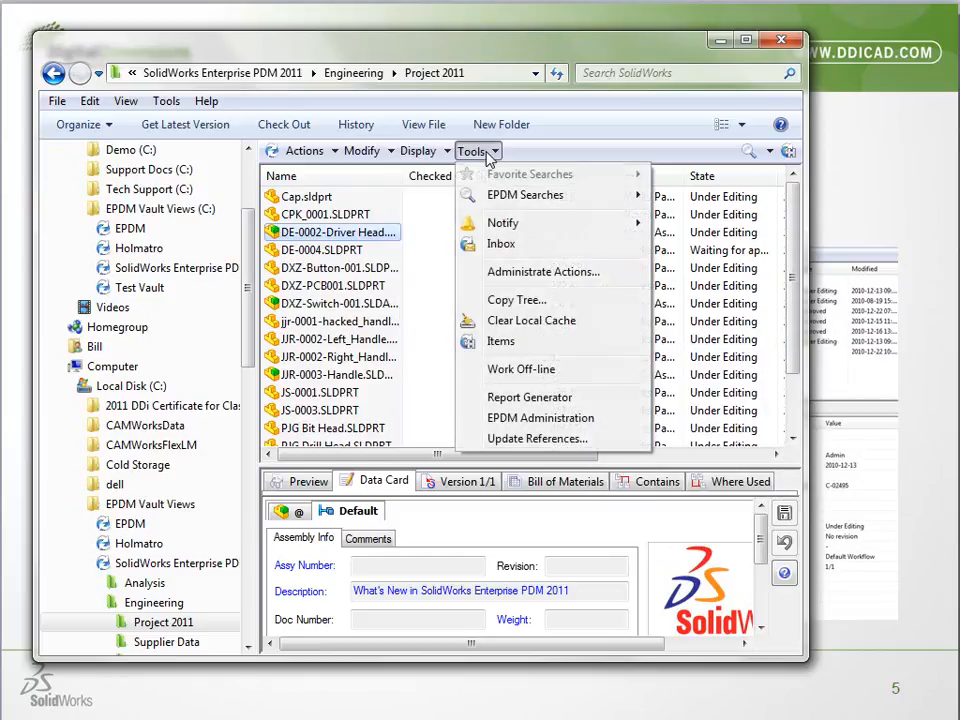
{"action": "left_click", "coordinate": [605, 163]}
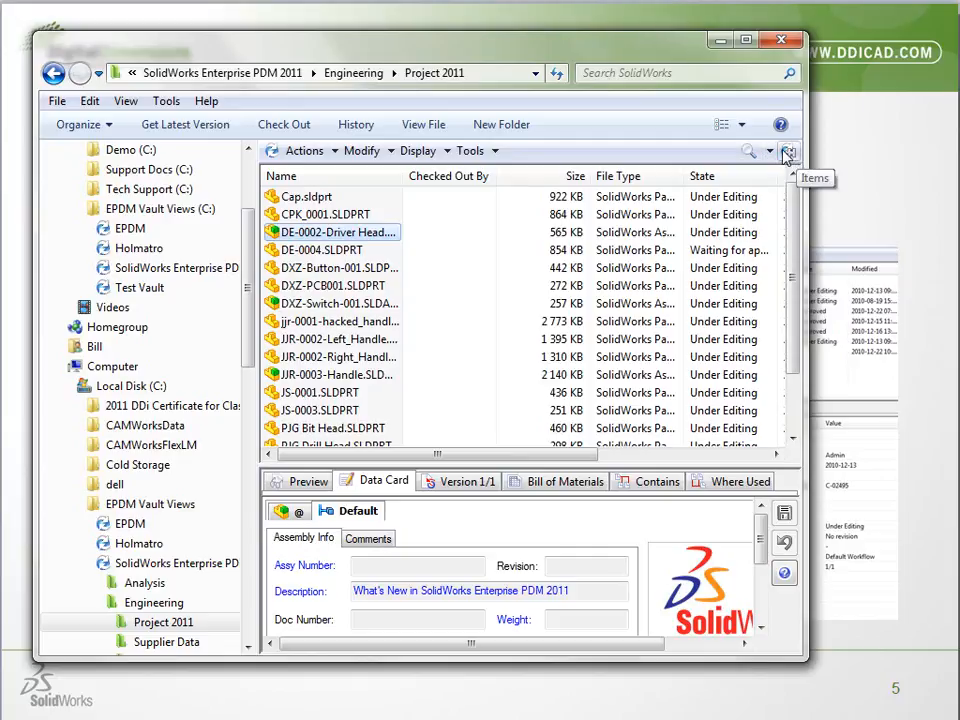
Start a complete search of the Project 2011 folder and restrict it to files in the Under Editing workflow state
{"action": "left_click", "coordinate": [769, 151]}
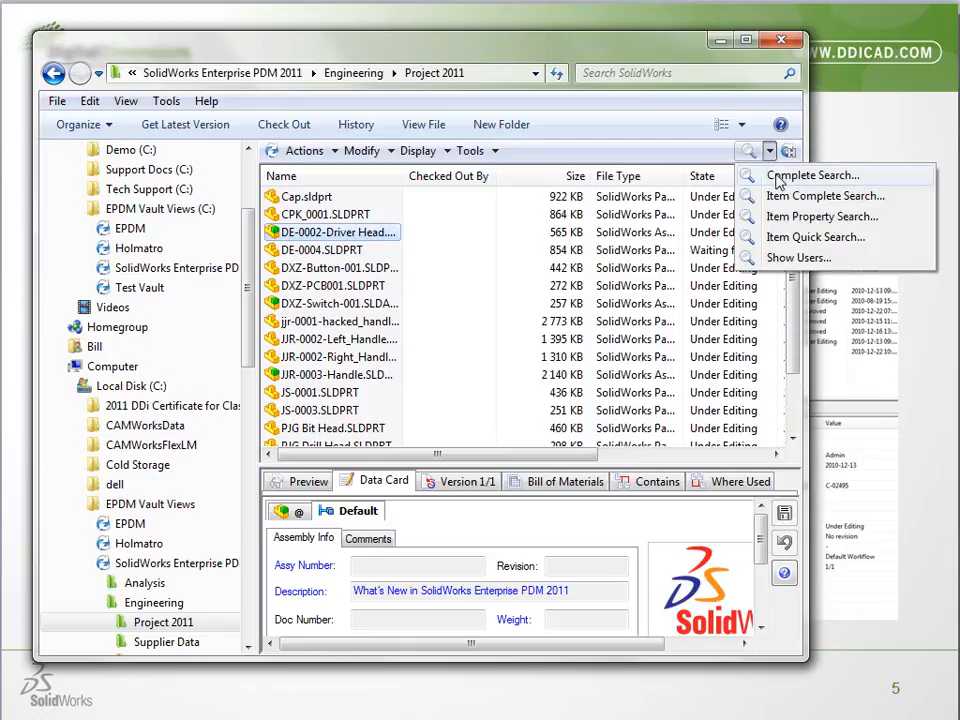
{"action": "left_click", "coordinate": [779, 177]}
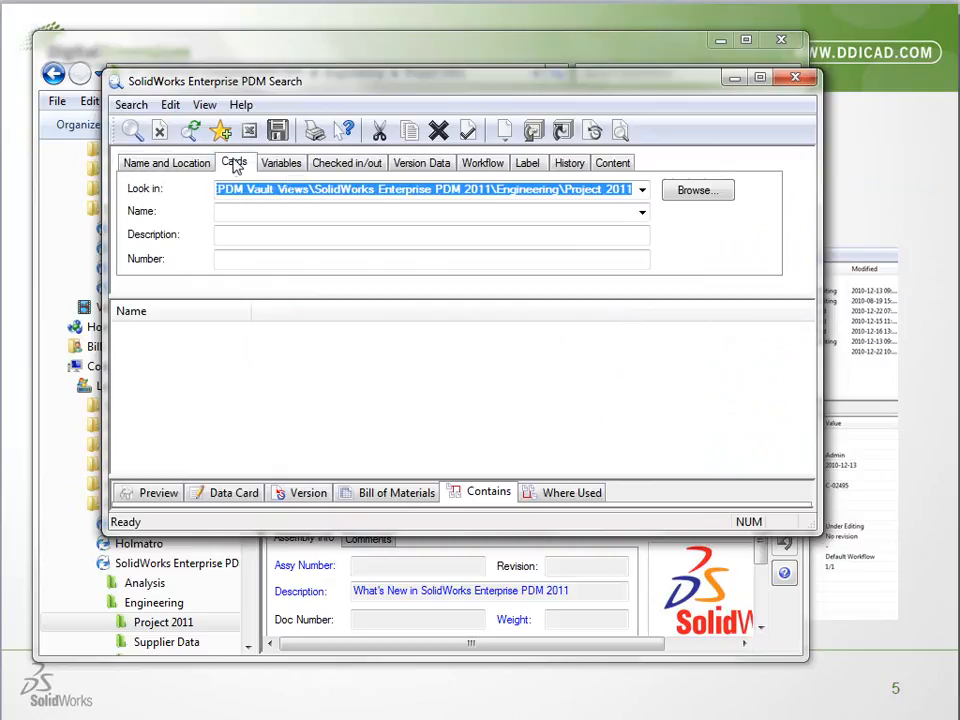
{"action": "left_click", "coordinate": [234, 165]}
{"action": "left_click", "coordinate": [281, 164]}
{"action": "left_click", "coordinate": [336, 165]}
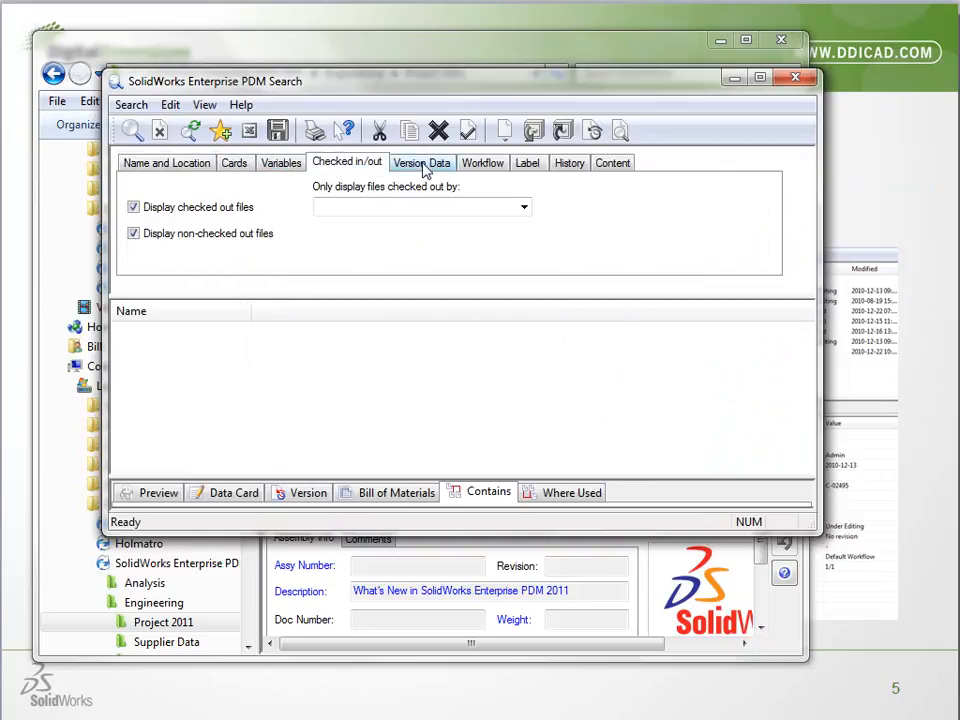
{"action": "left_click", "coordinate": [478, 163]}
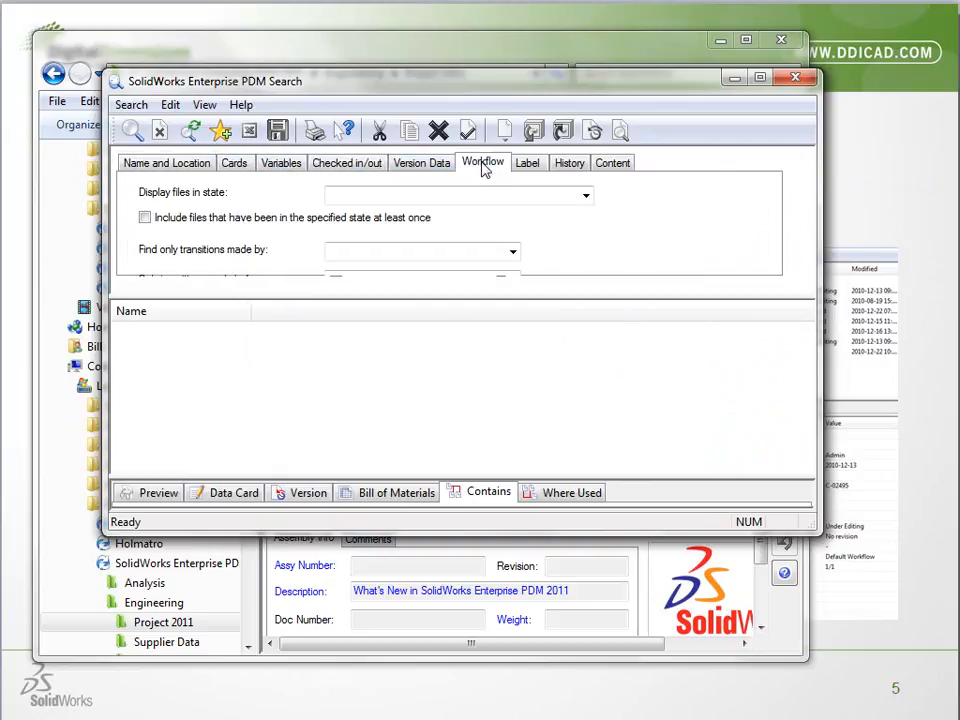
{"action": "left_click", "coordinate": [586, 198]}
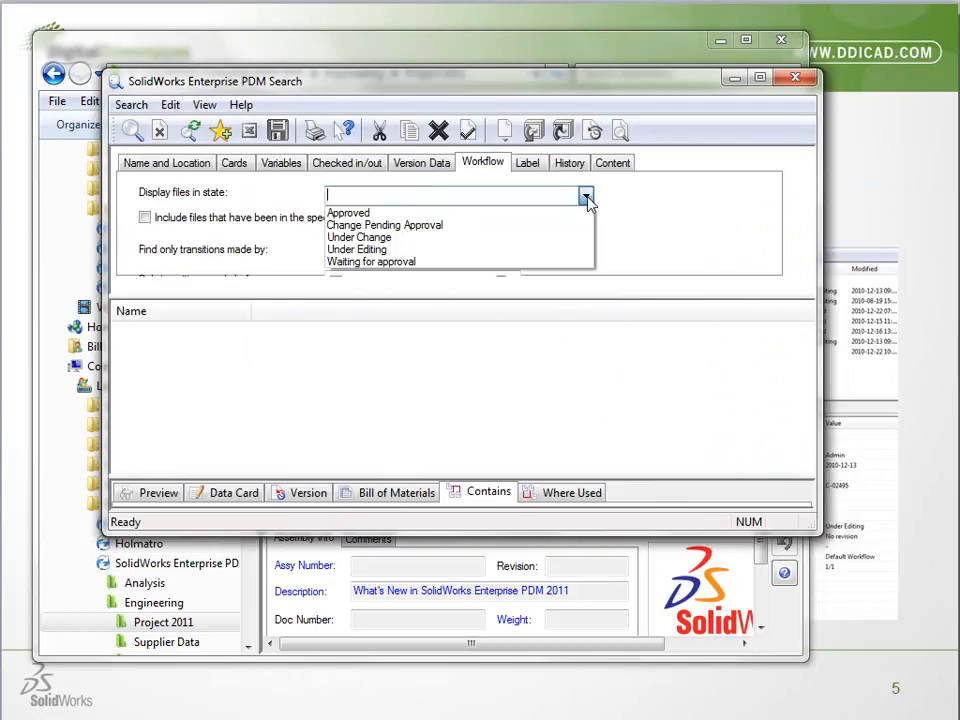
{"action": "left_click", "coordinate": [427, 249]}
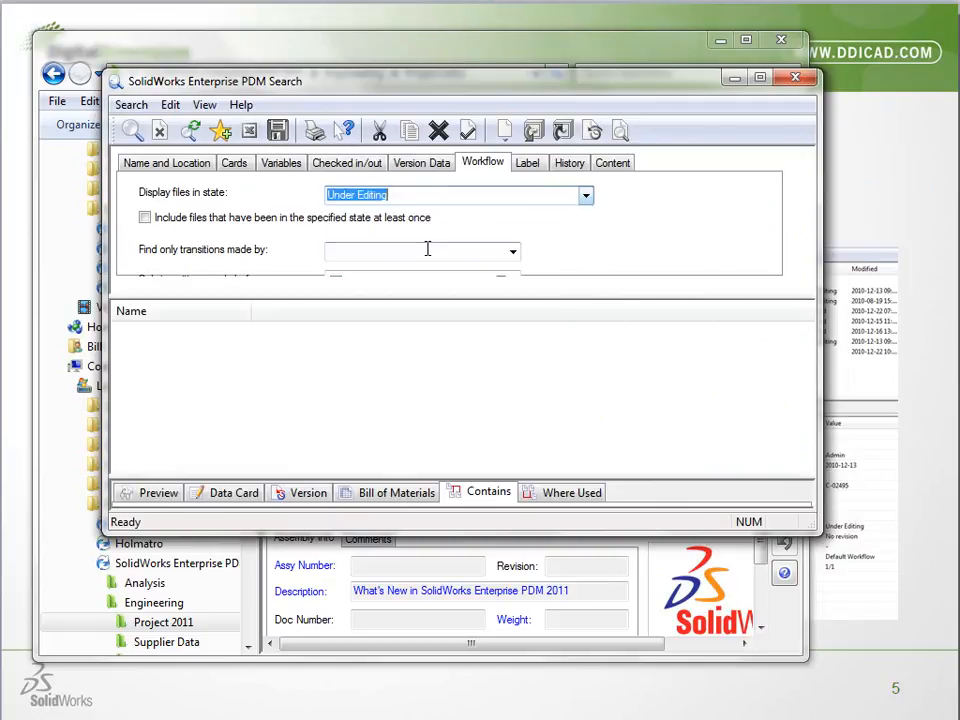
Save the search criteria as a favorite named Custom Search\Under Editing and close the search window
{"action": "left_click", "coordinate": [220, 133]}
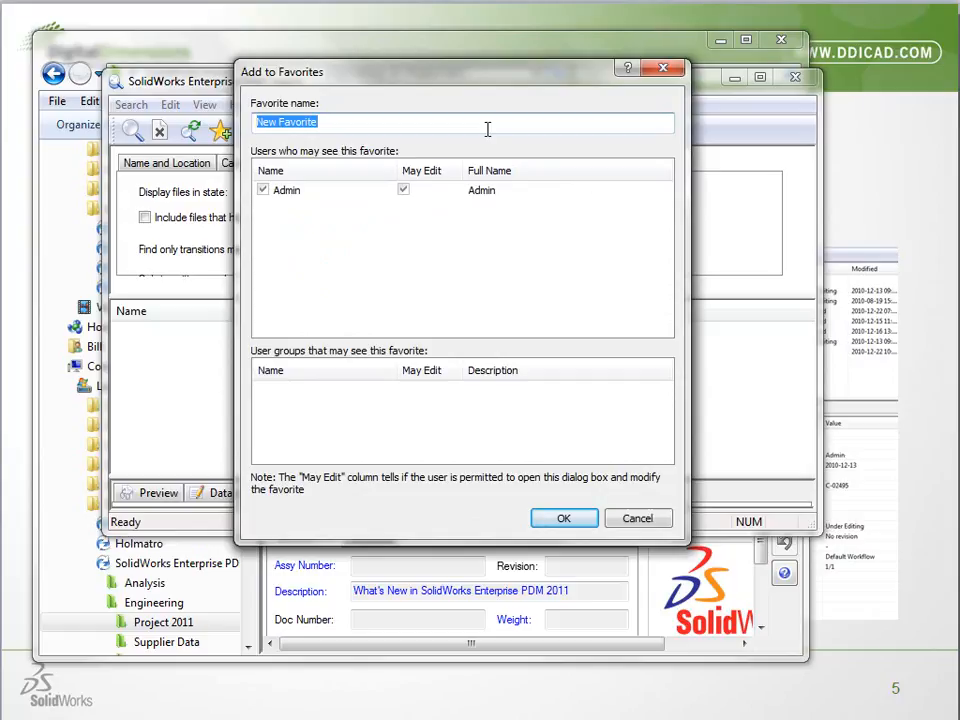
{"action": "type", "text": "Custom Search\\"}
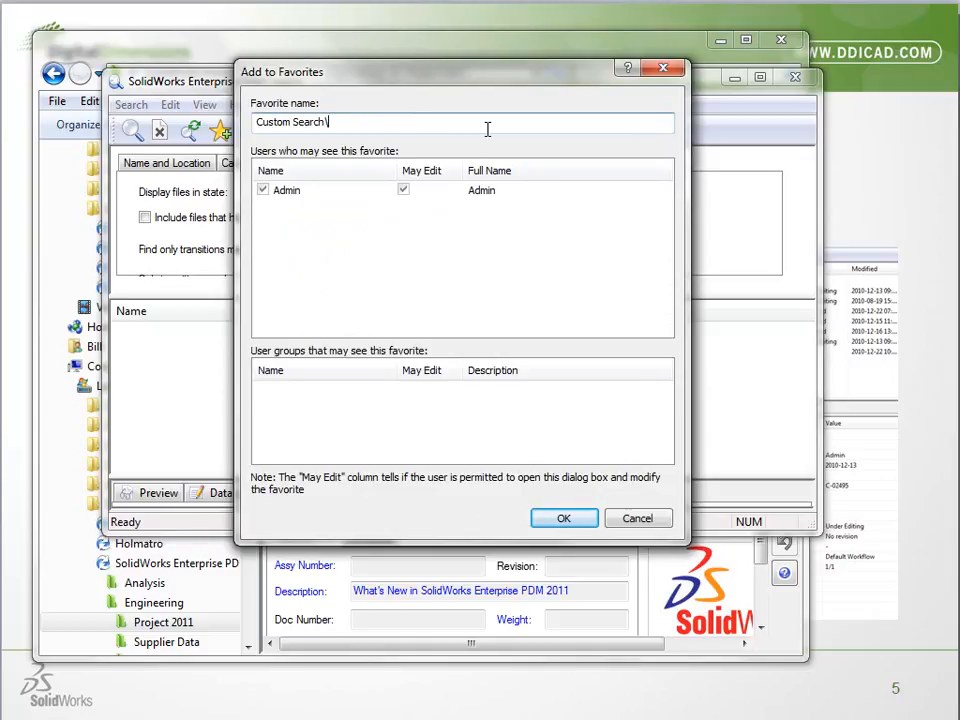
{"action": "left_click_drag", "start_coordinate": [565, 71], "coordinate": [671, 150]}
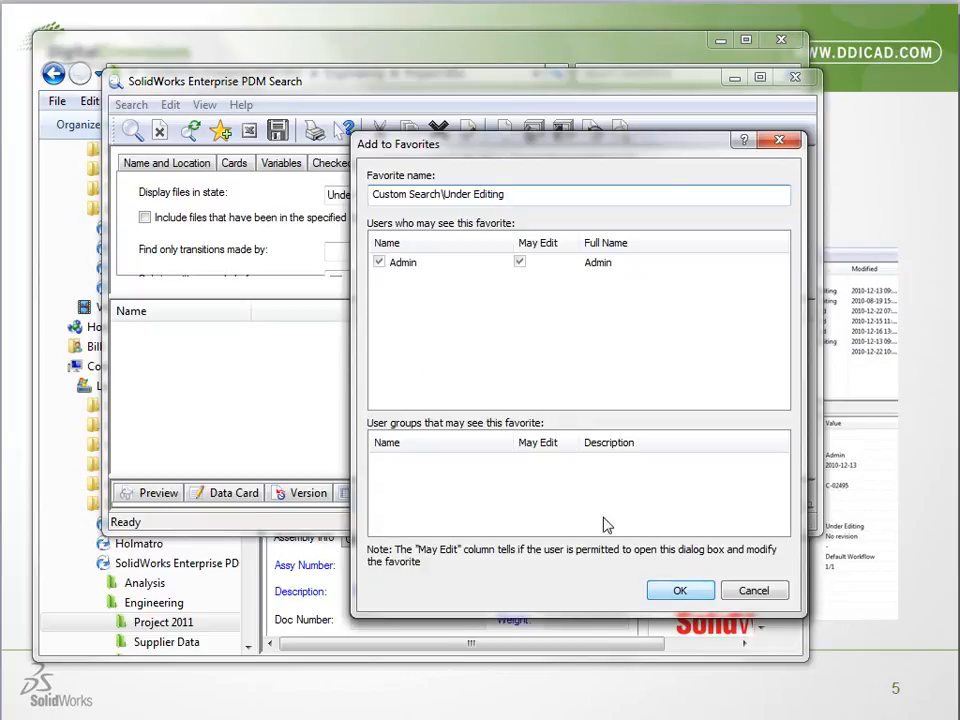
{"action": "left_click", "coordinate": [656, 597]}
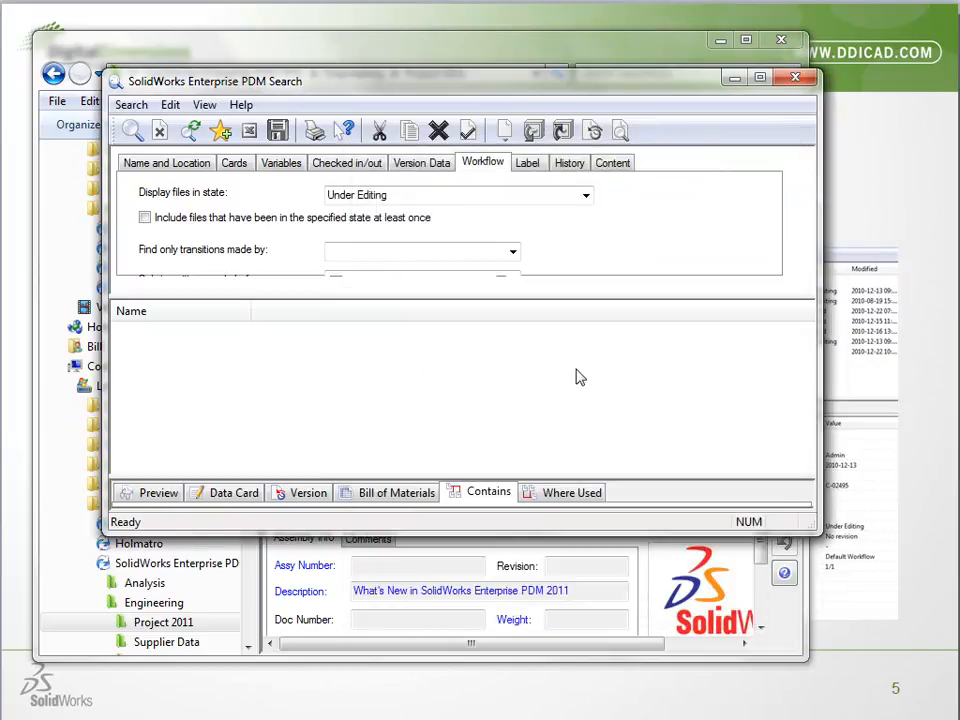
{"action": "left_click", "coordinate": [795, 78]}
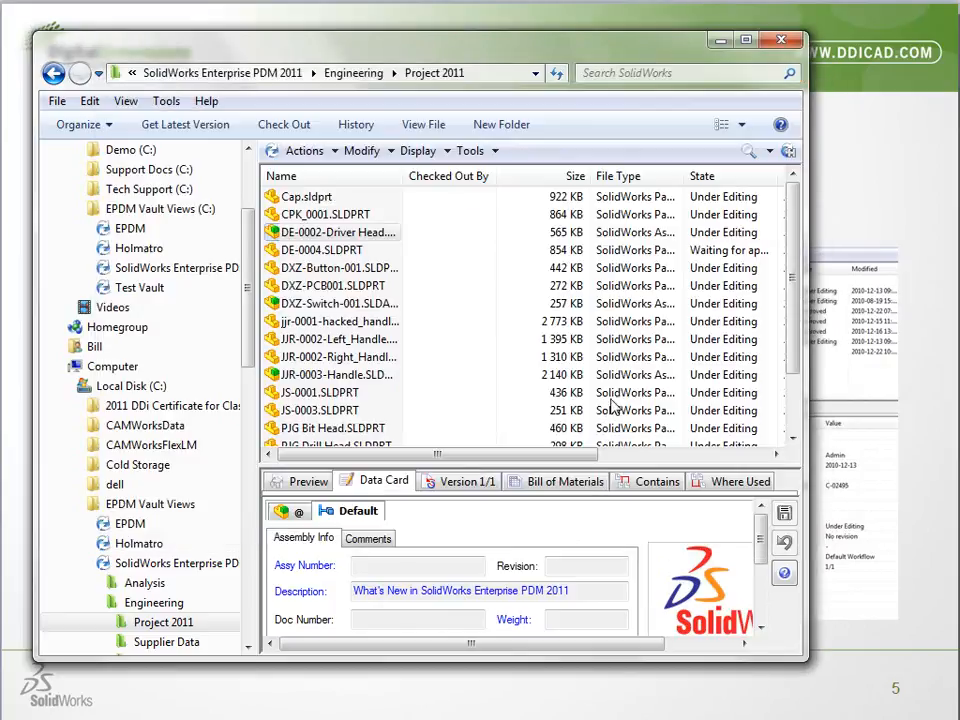
Narrow and reposition the vault window so that the nested favorite searches fit on the screen
{"action": "left_click", "coordinate": [769, 151]}
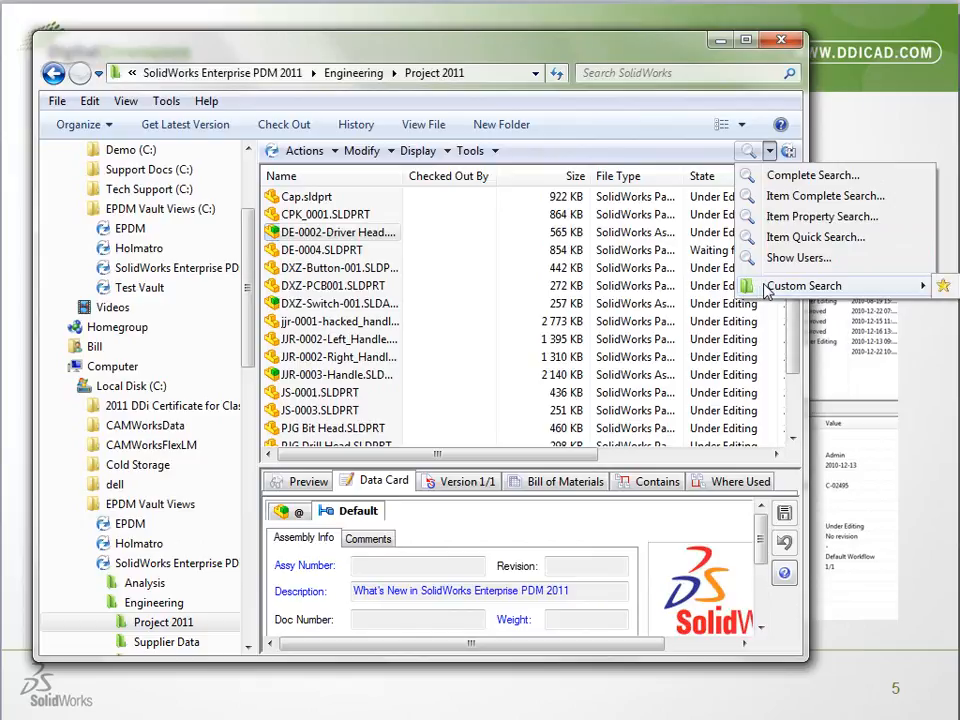
{"action": "left_click", "coordinate": [625, 58]}
{"action": "left_click_drag", "start_coordinate": [623, 53], "coordinate": [603, 52]}
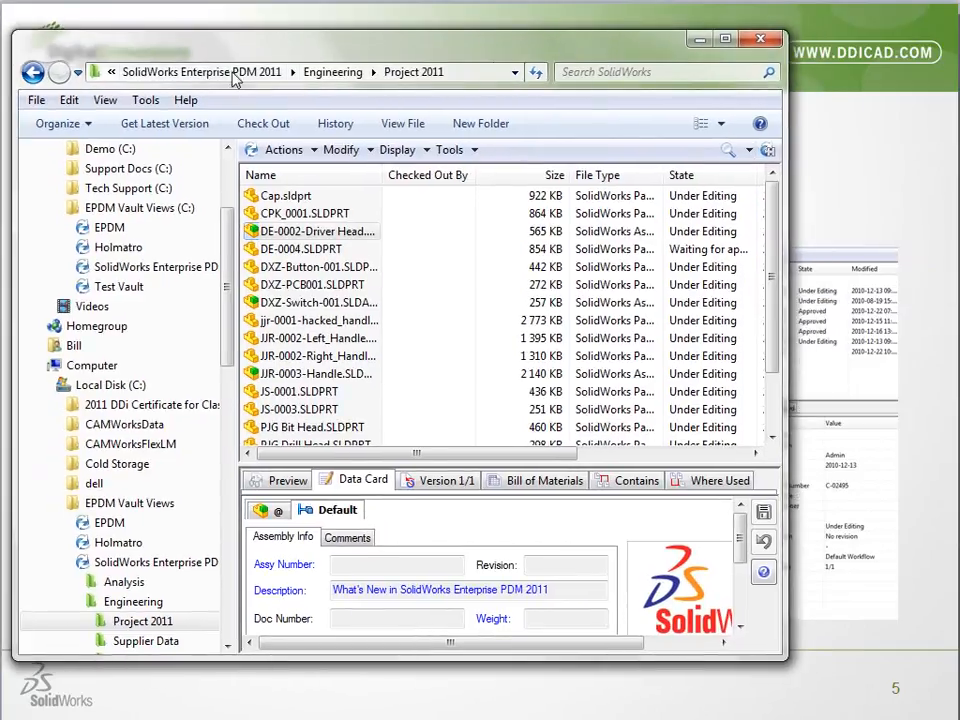
{"action": "left_click_drag", "start_coordinate": [14, 131], "coordinate": [180, 141]}
{"action": "left_click_drag", "start_coordinate": [330, 51], "coordinate": [183, 46]}
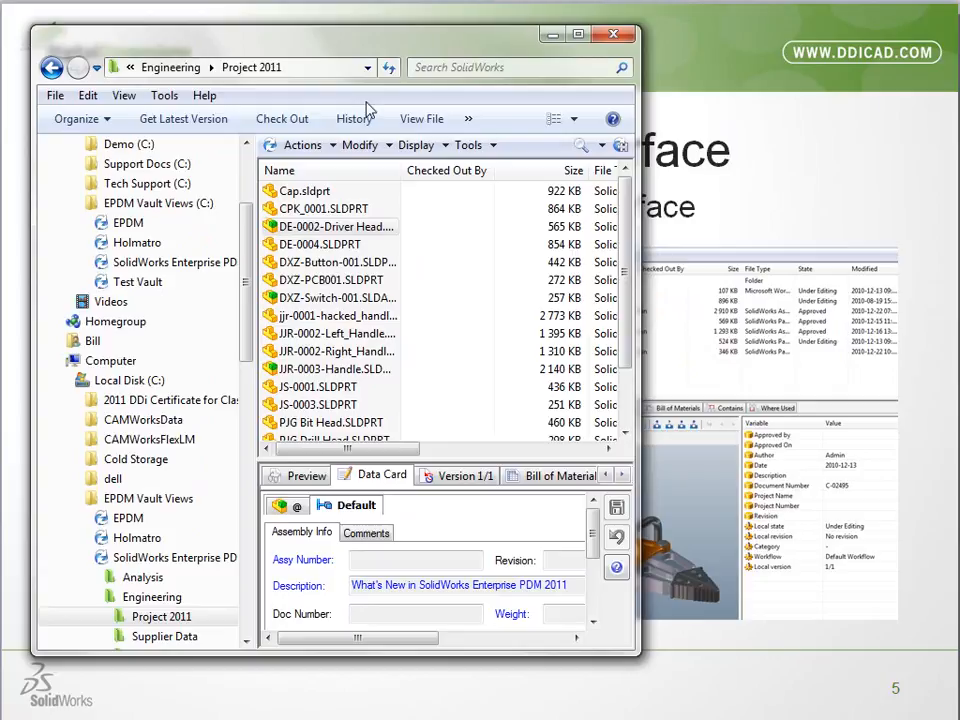
Run the Under Editing favorite search from the Custom Search group
{"action": "left_click", "coordinate": [601, 145]}
{"action": "mouse_move", "coordinate": [620, 281]}
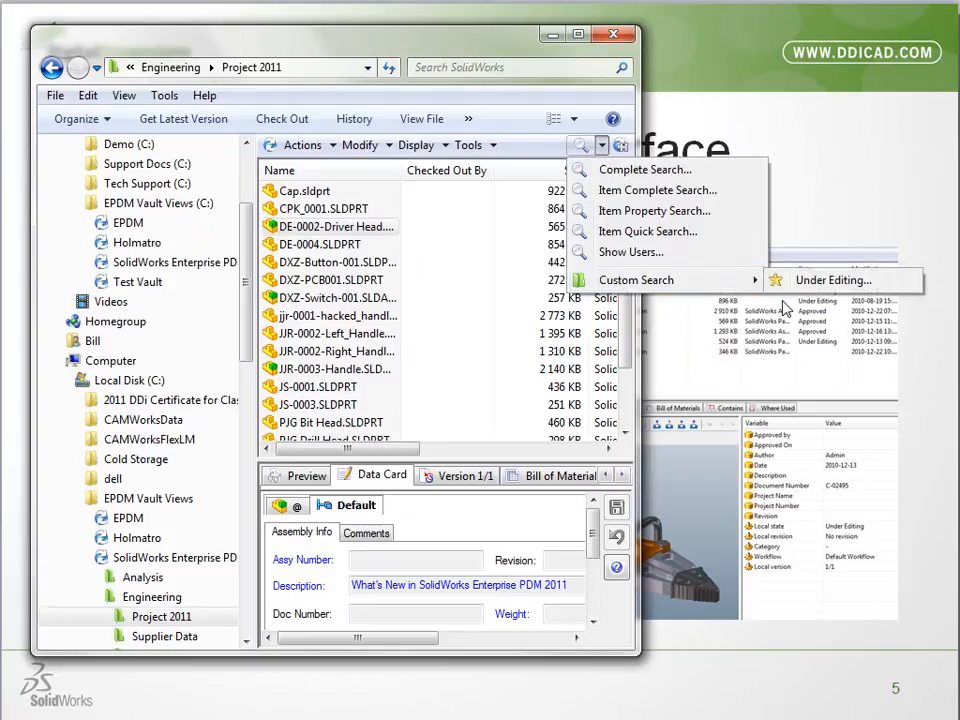
{"action": "left_click", "coordinate": [812, 281]}
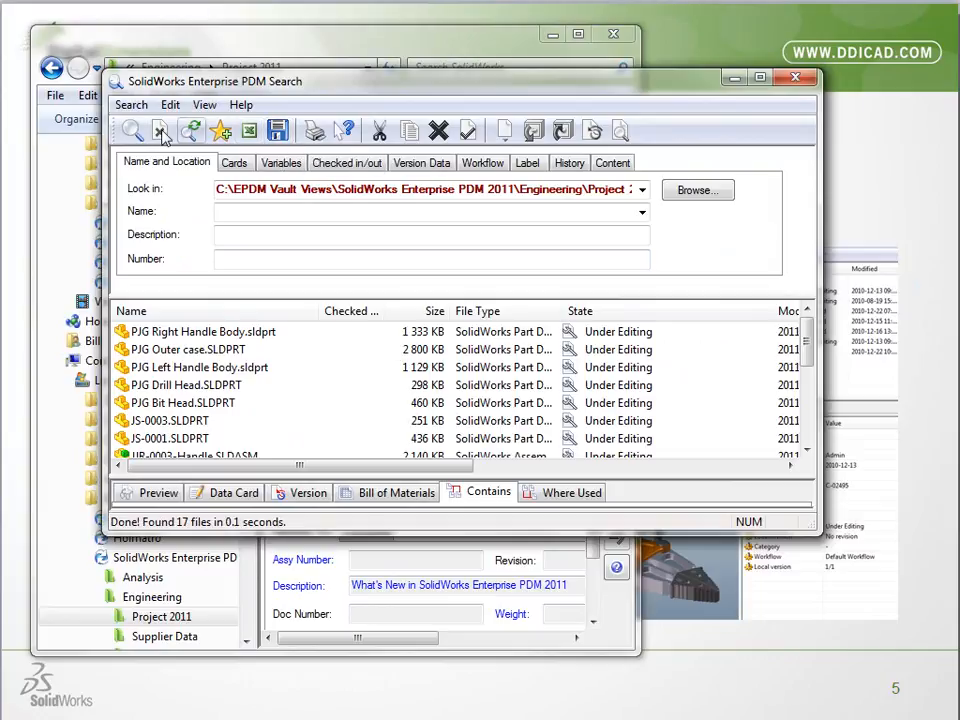
Rerun the Under Editing search, review its card criteria and the available search commands, and close the search window
{"action": "left_click", "coordinate": [234, 162]}
{"action": "left_click", "coordinate": [133, 133]}
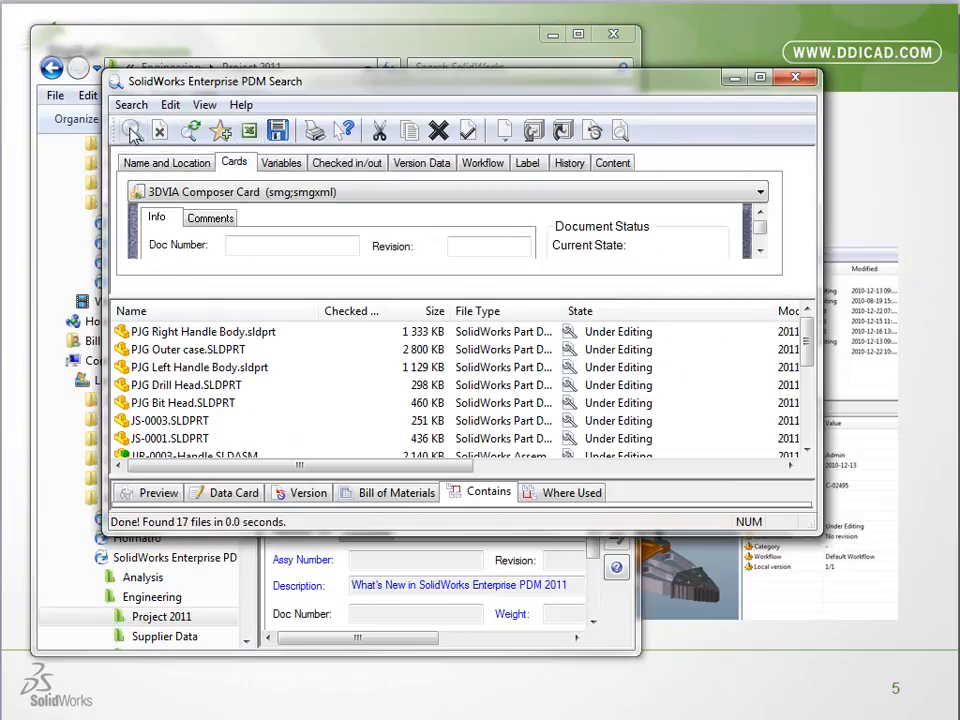
{"action": "left_click", "coordinate": [131, 104]}
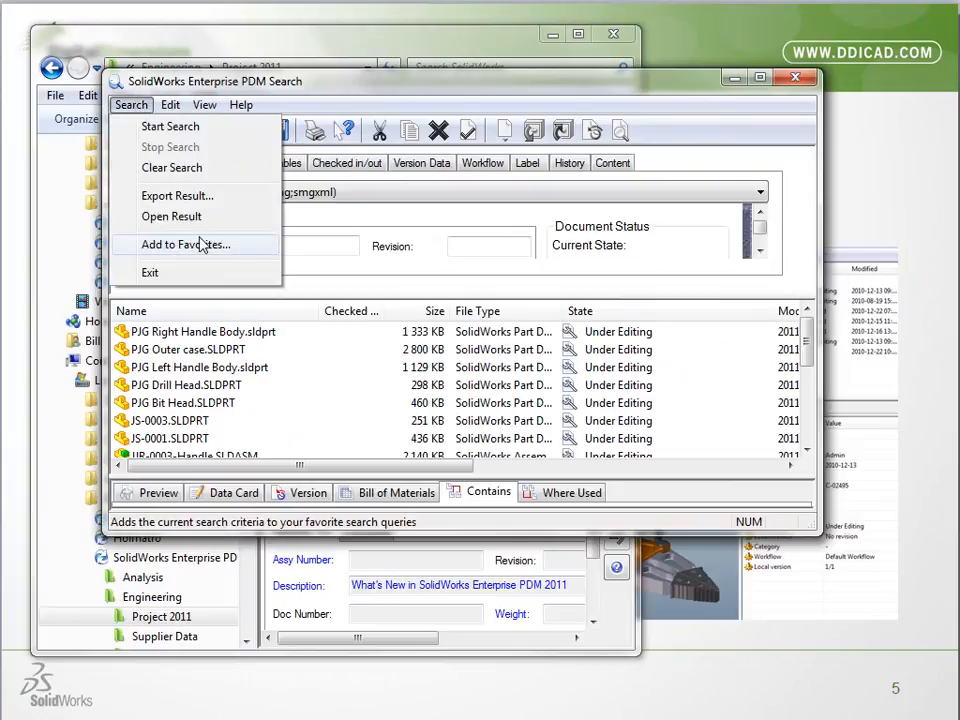
{"action": "left_click", "coordinate": [795, 78]}
{"action": "left_click", "coordinate": [795, 78]}
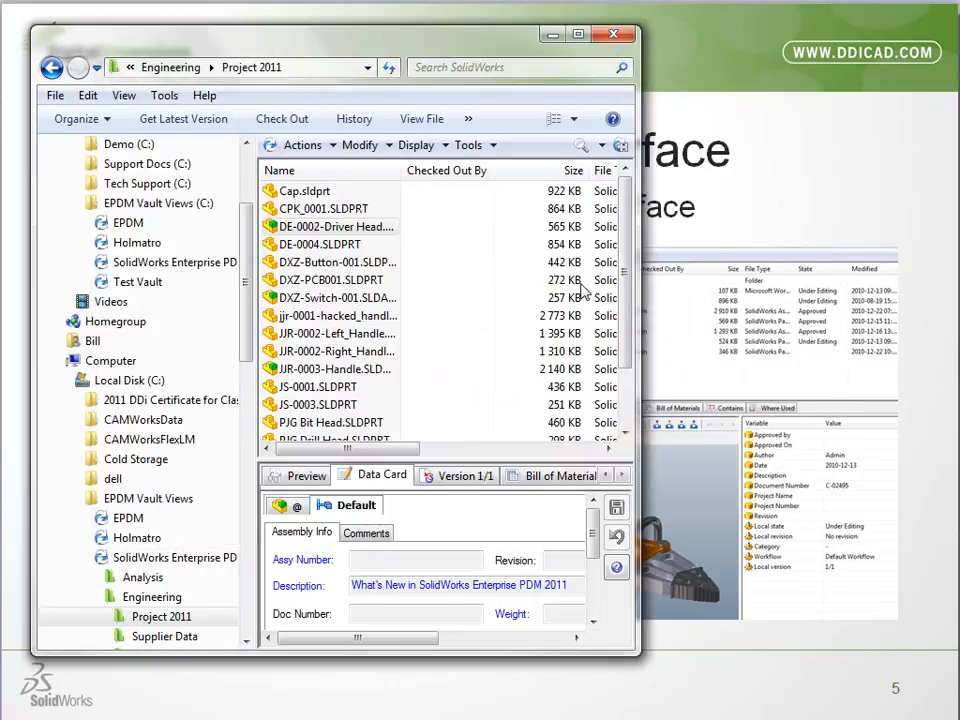
Open the search tool, widen its search tree so the full vault and search names fit, and close it
{"action": "left_click", "coordinate": [580, 144]}
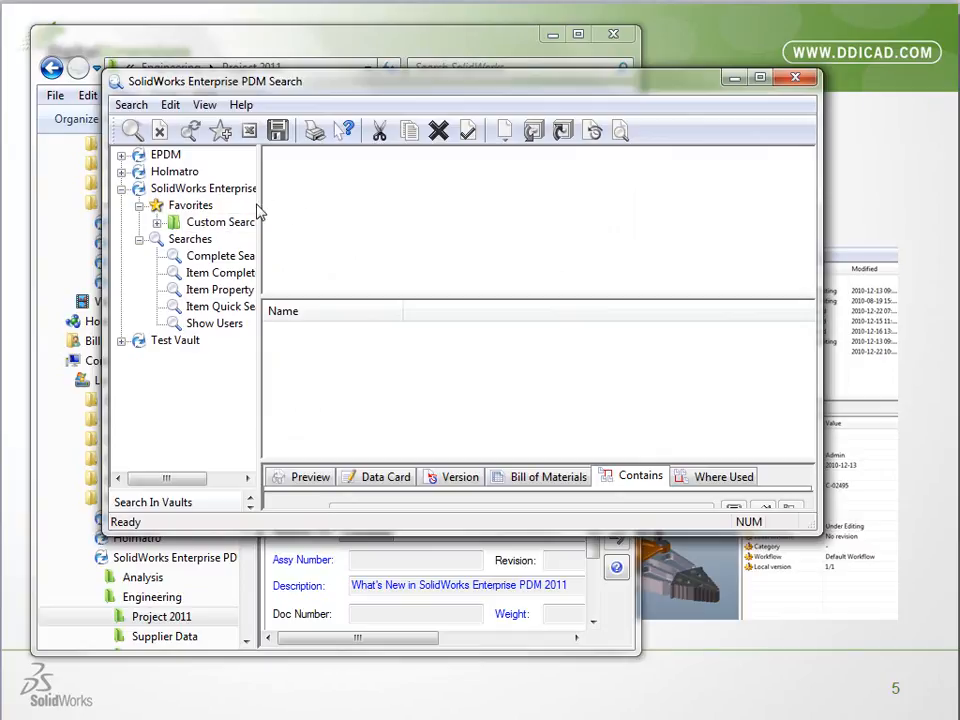
{"action": "left_click_drag", "start_coordinate": [258, 199], "coordinate": [399, 212]}
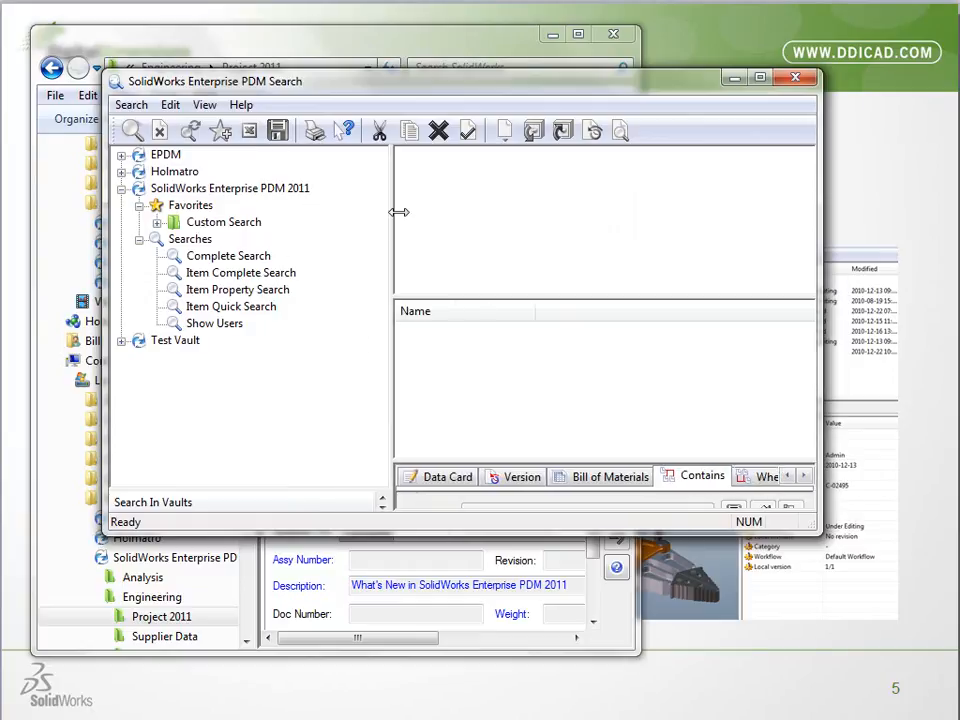
{"action": "left_click", "coordinate": [796, 79]}
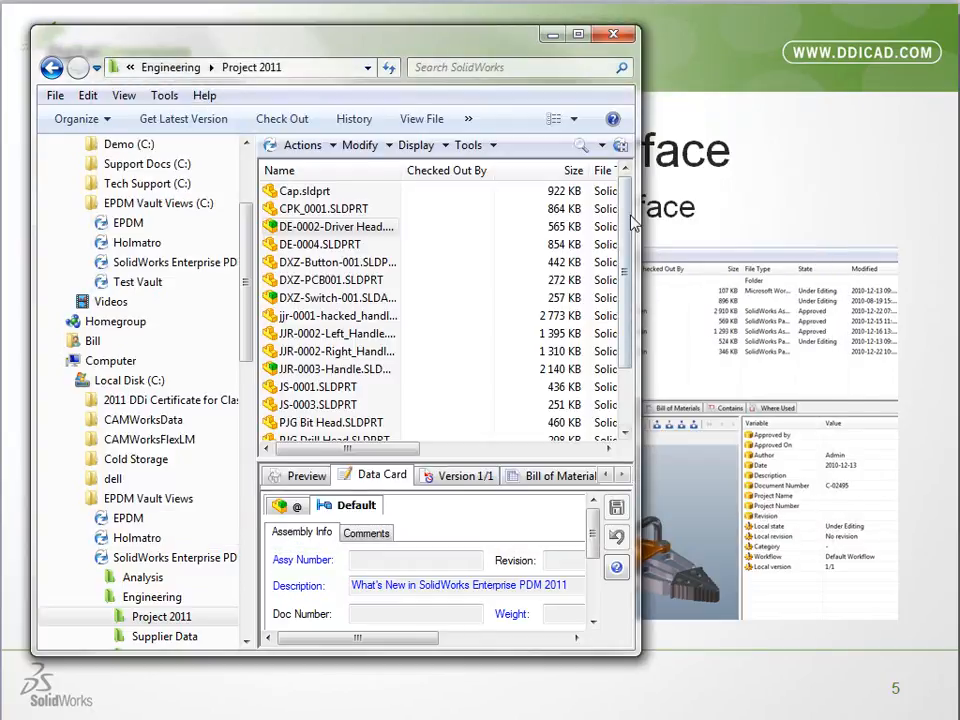
Reopen the search tool and delete the Under Editing favorite from the Custom Search group
{"action": "left_click", "coordinate": [582, 148]}
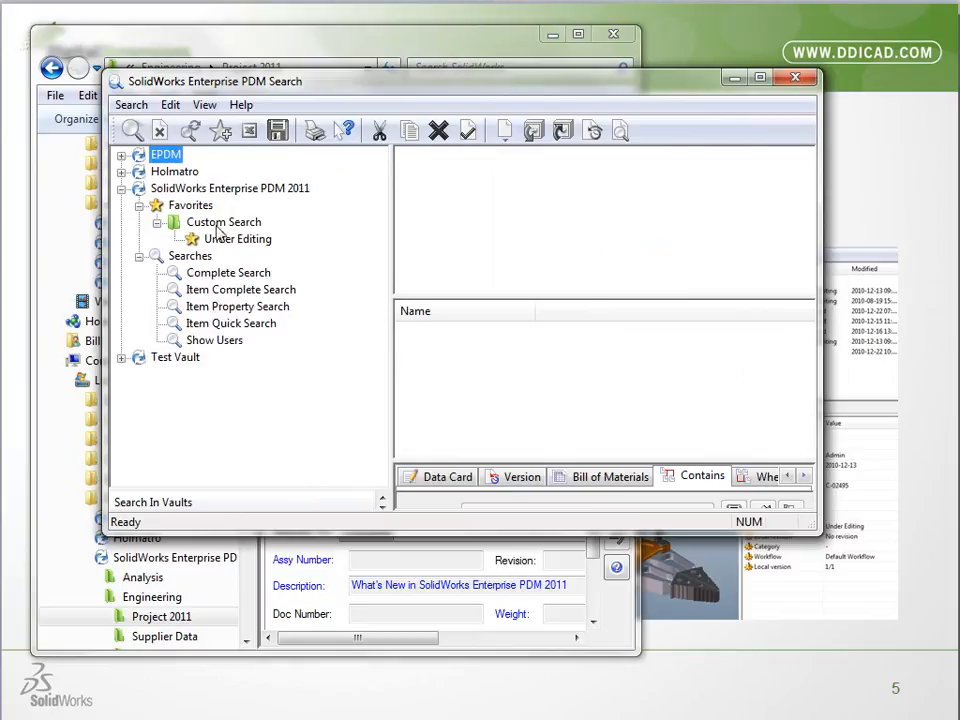
{"action": "right_click", "coordinate": [222, 245]}
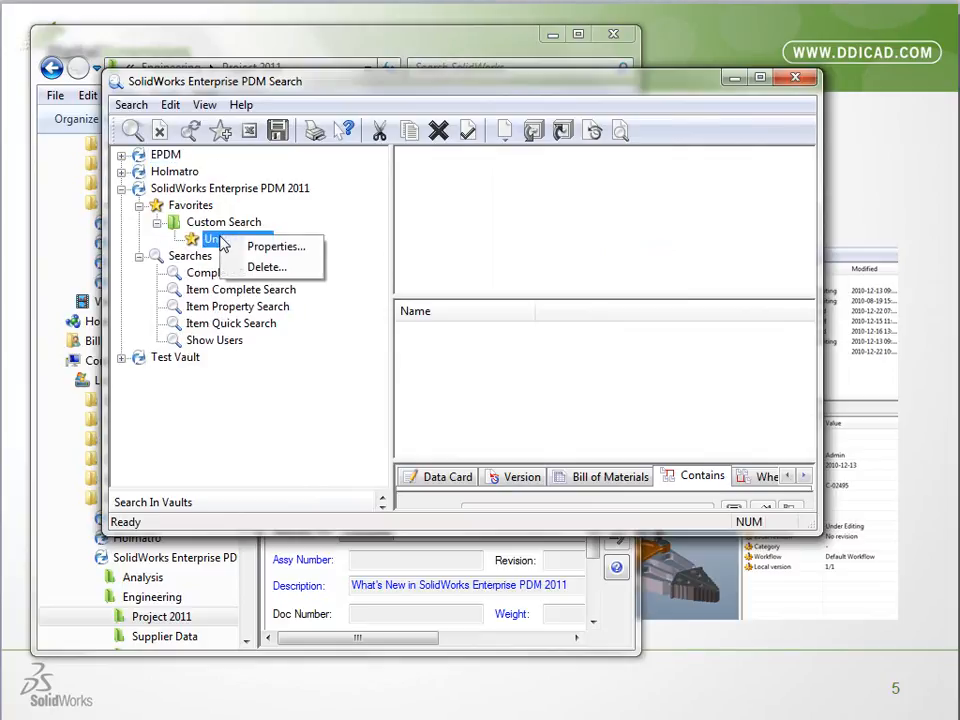
{"action": "left_click", "coordinate": [268, 267]}
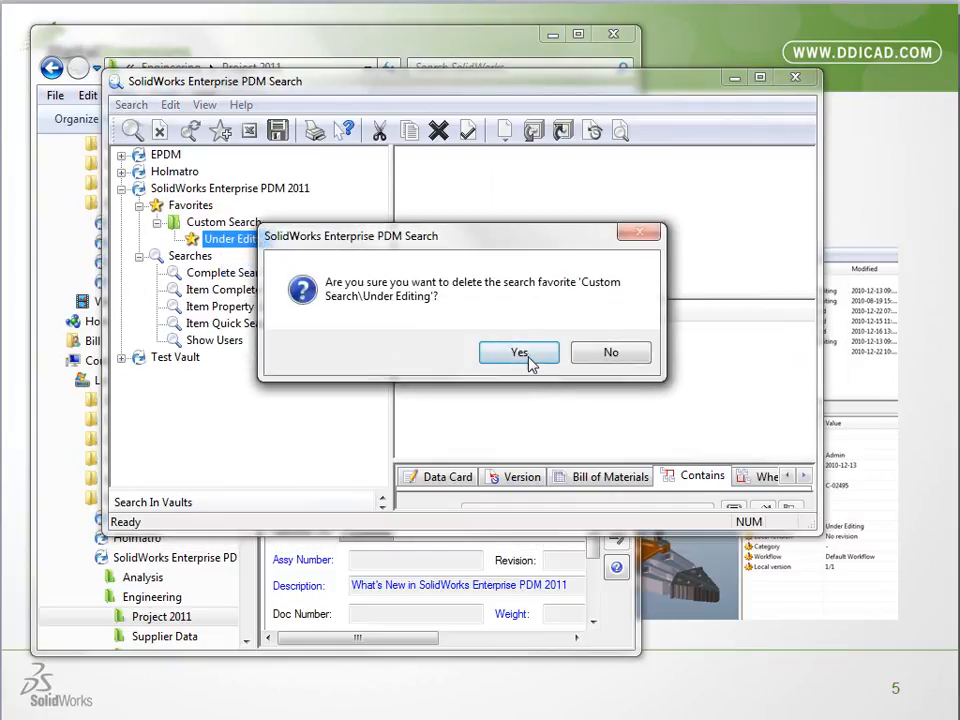
{"action": "left_click", "coordinate": [522, 352]}
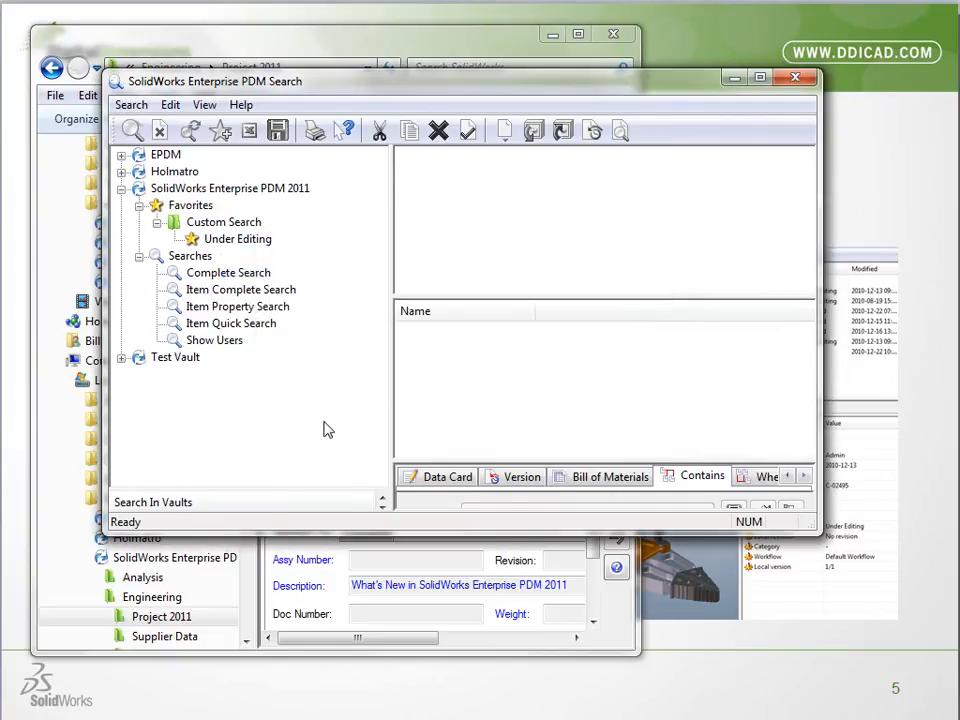
Collapse the Favorites and Searches groups of the SolidWorks Enterprise PDM 2011 vault and close the search window
{"action": "left_click", "coordinate": [139, 205]}
{"action": "left_click", "coordinate": [139, 222]}
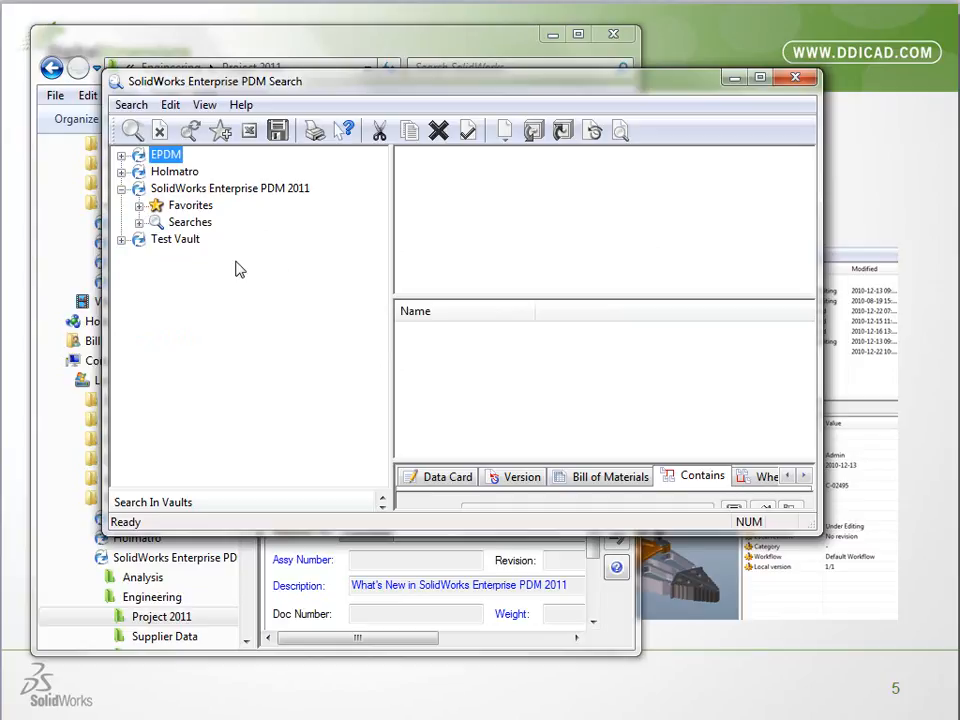
{"action": "left_click_drag", "start_coordinate": [520, 460], "coordinate": [525, 355]}
{"action": "left_click", "coordinate": [796, 80]}
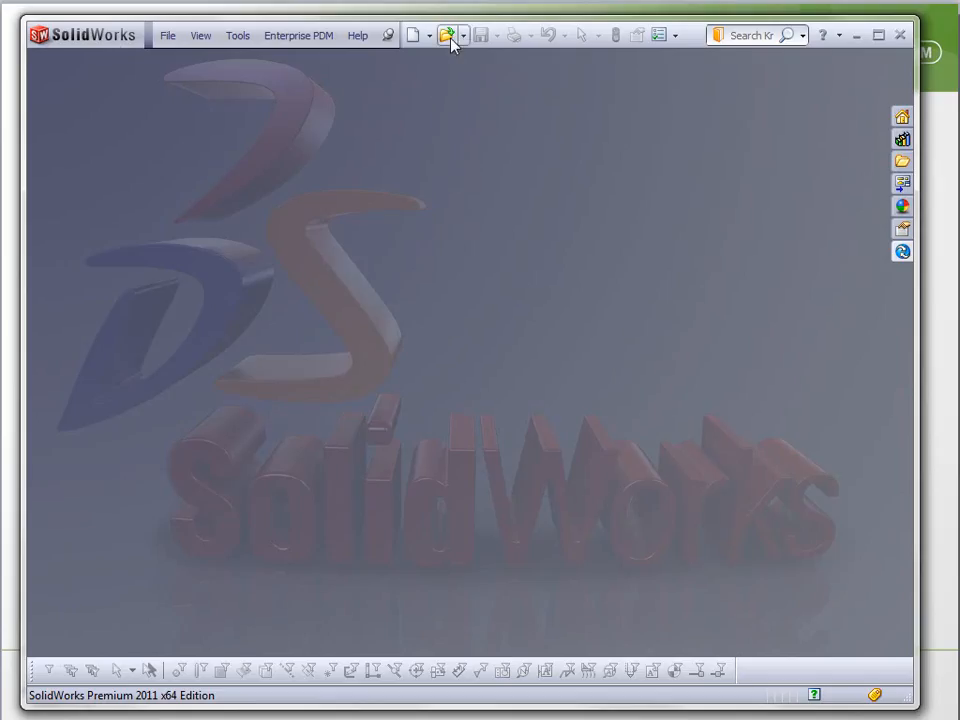
In SolidWorks, start opening a file from the Project 2011 folder and show where DXZ-Switch-001.SLDASM is used
{"action": "left_click", "coordinate": [447, 37]}
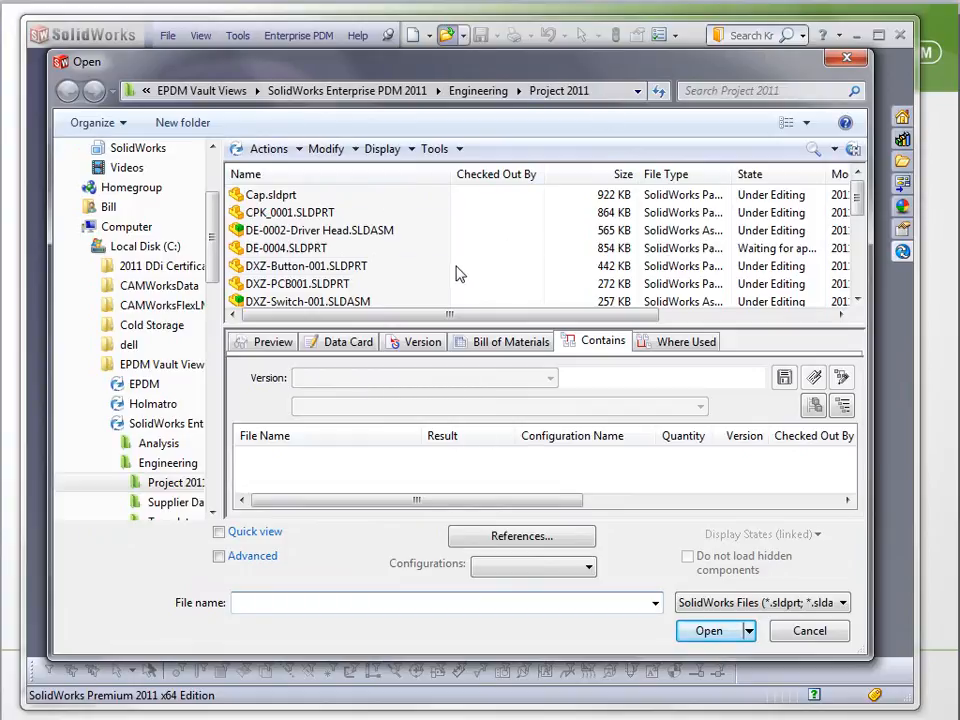
{"action": "left_click", "coordinate": [314, 302]}
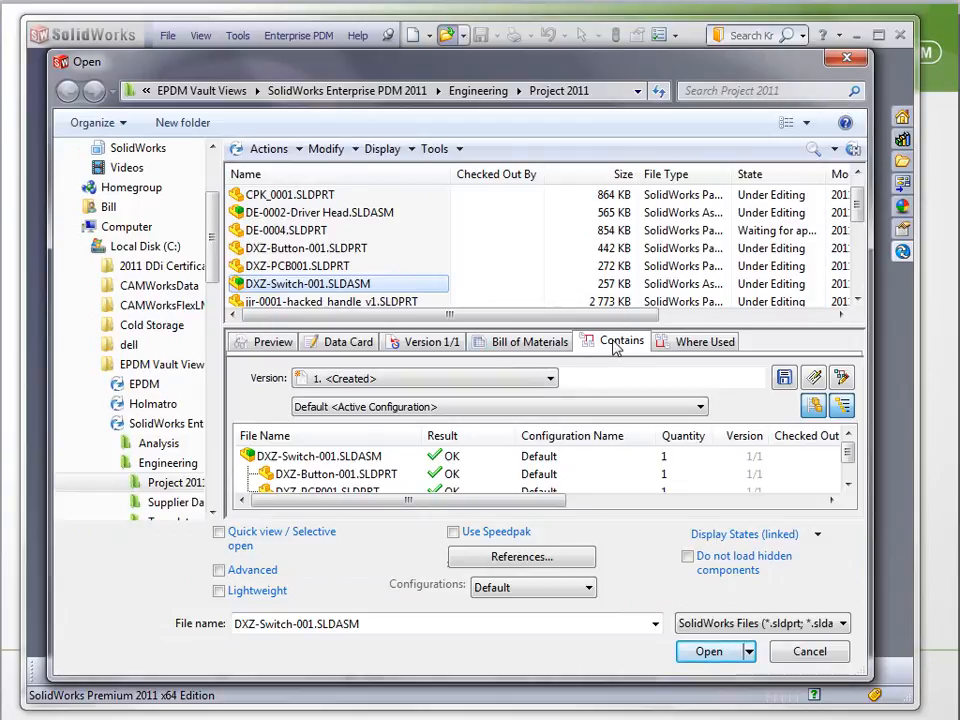
{"action": "left_click", "coordinate": [681, 343]}
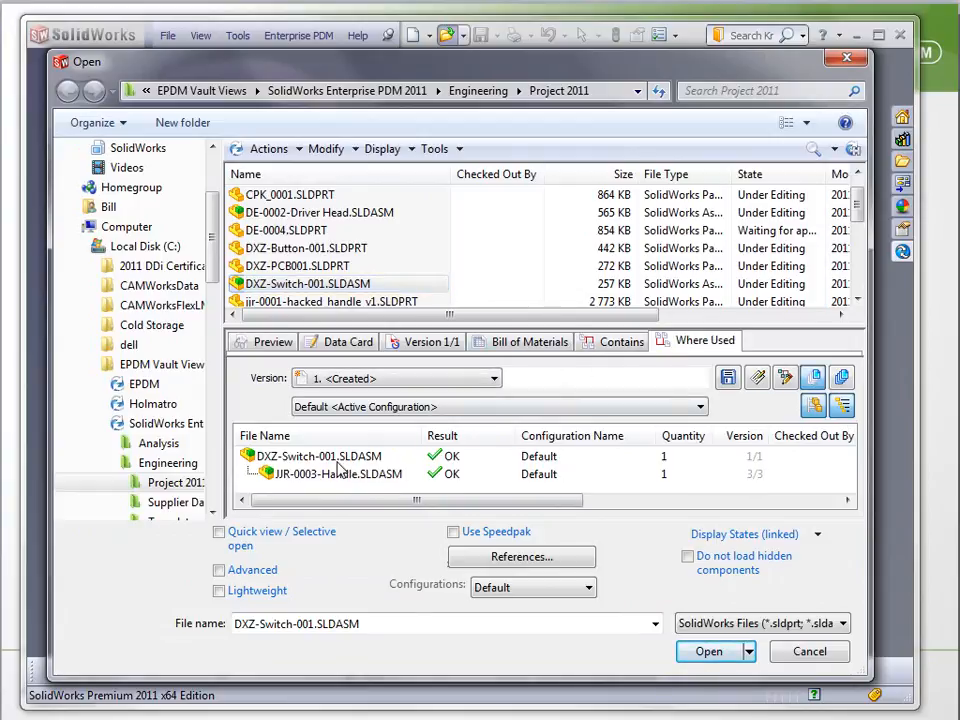
Open the parent assembly JJR-0003-Handle.SLDASM from the where-used results and check out only that assembly
{"action": "left_click", "coordinate": [337, 474]}
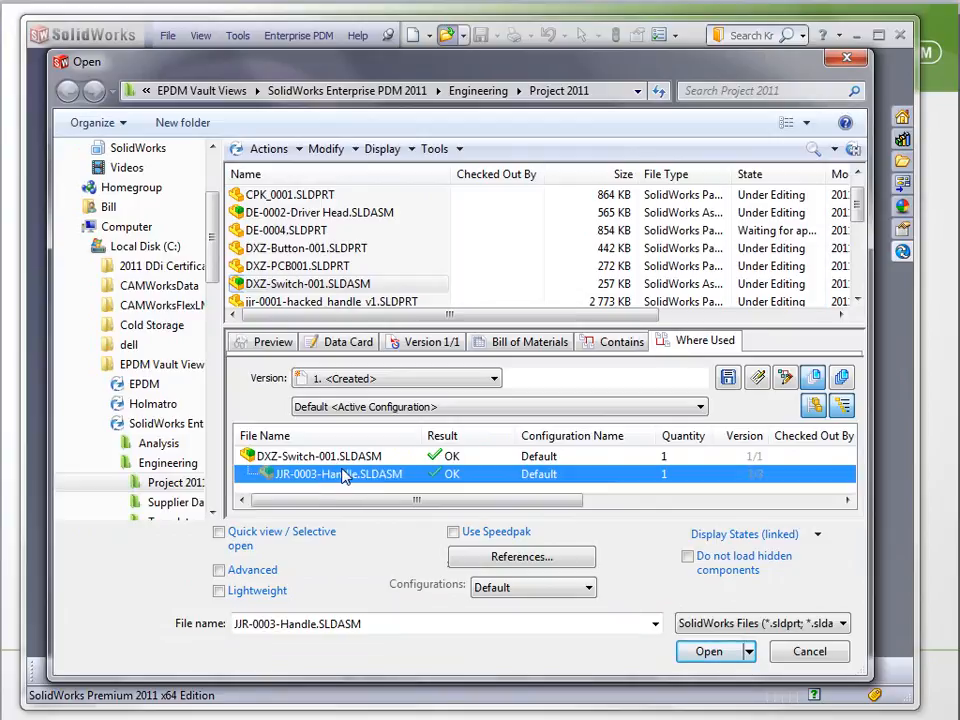
{"action": "left_click", "coordinate": [709, 651]}
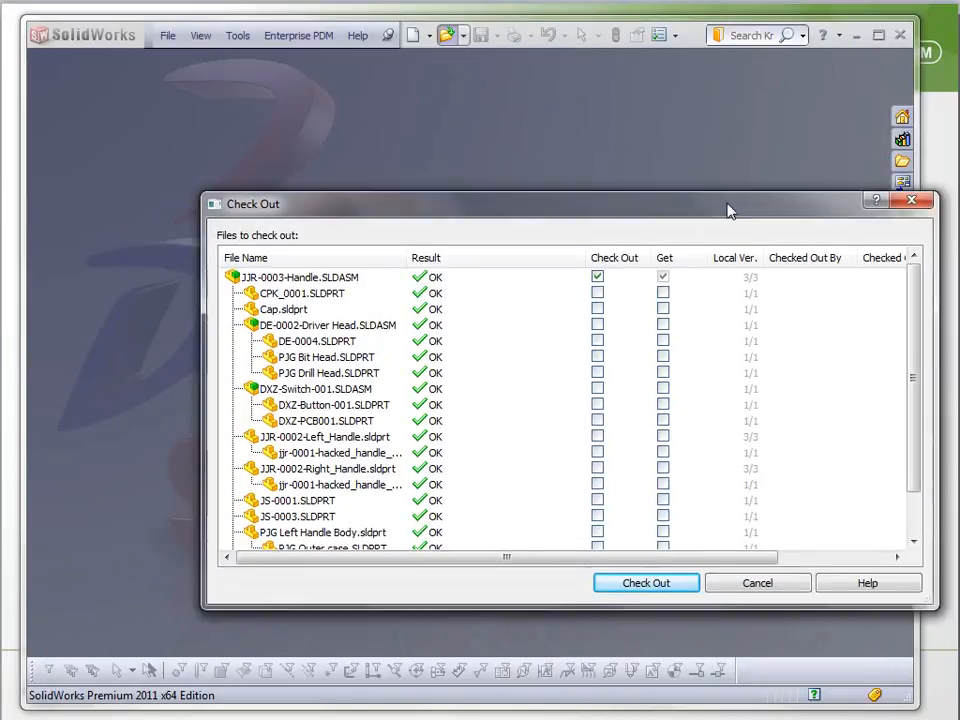
{"action": "left_click_drag", "start_coordinate": [729, 208], "coordinate": [660, 150]}
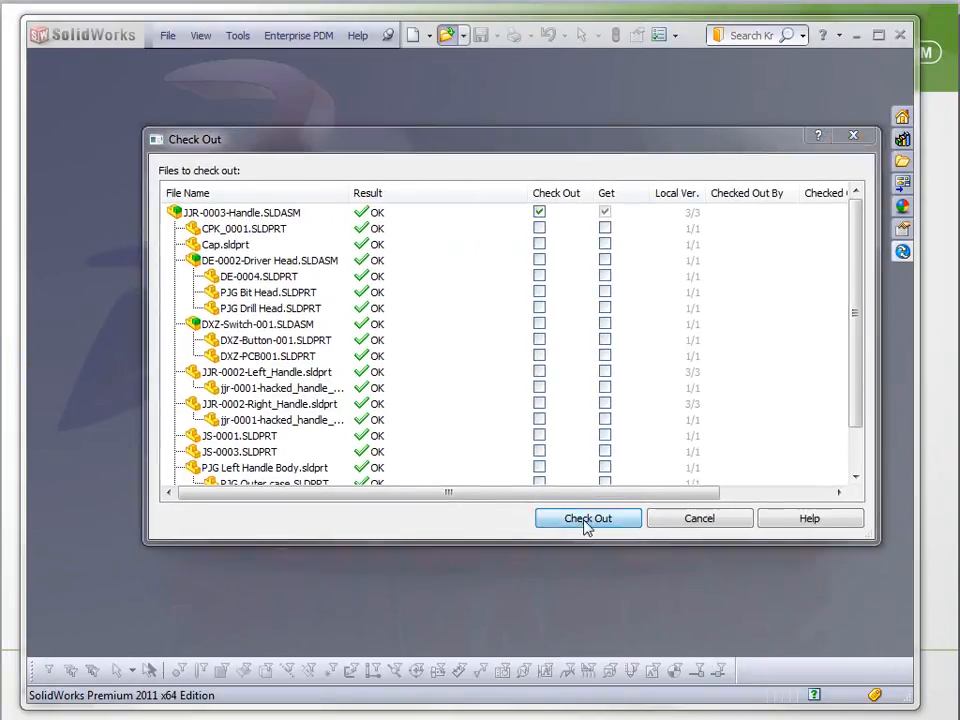
{"action": "left_click", "coordinate": [587, 519]}
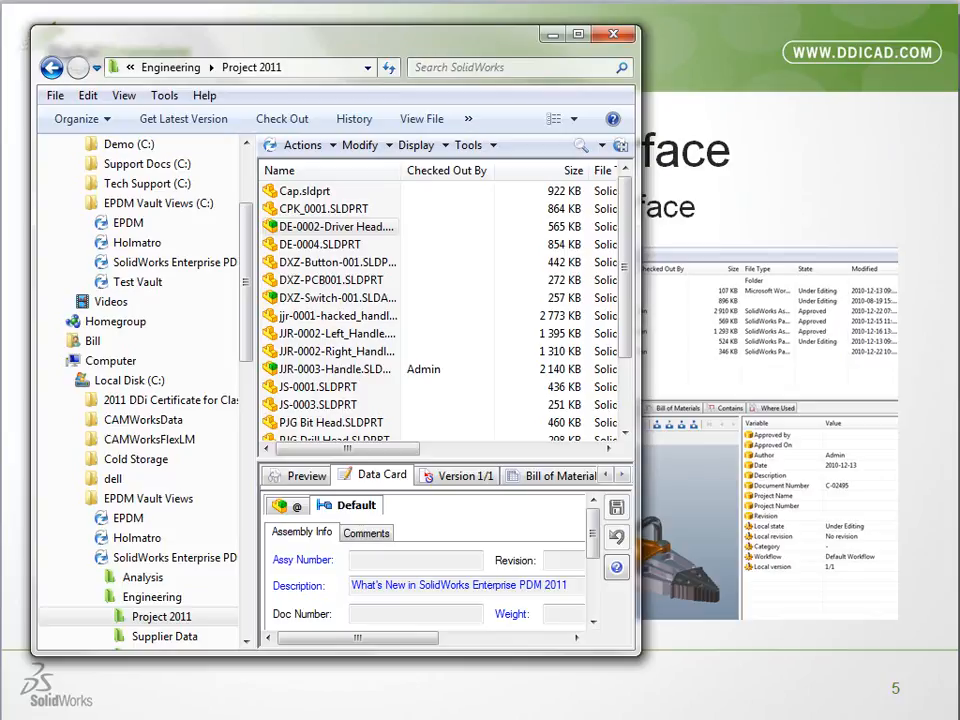
Back in the vault window, view the cold storage versions of the JJR-0002-Right_Handle part without retrieving any, and leave the window
{"action": "key", "text": "alt+Tab"}
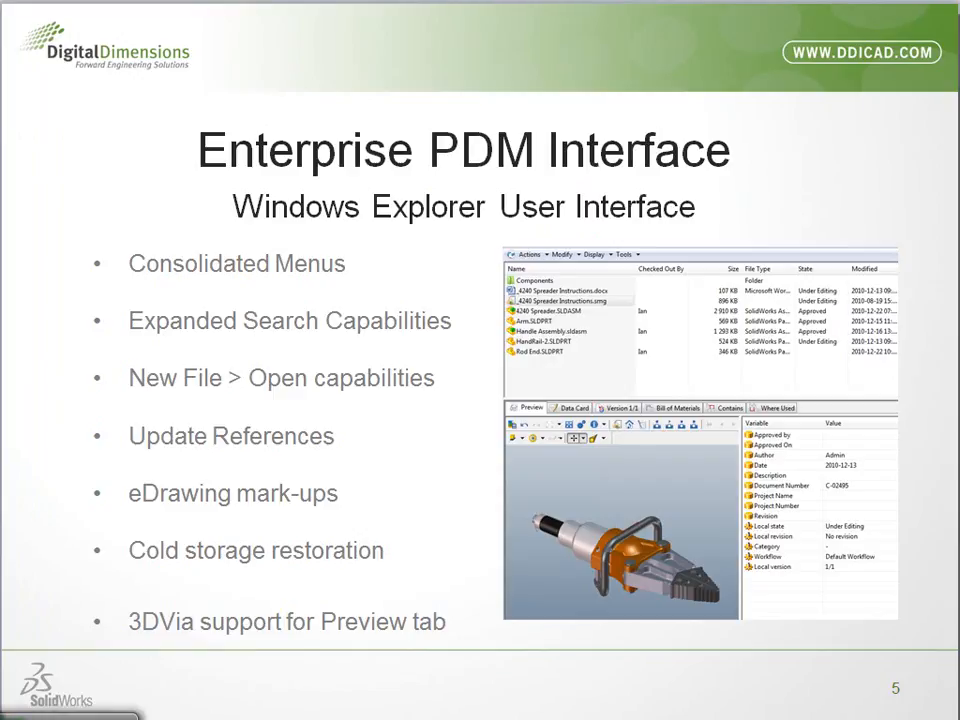
{"action": "key", "text": "alt+Tab"}
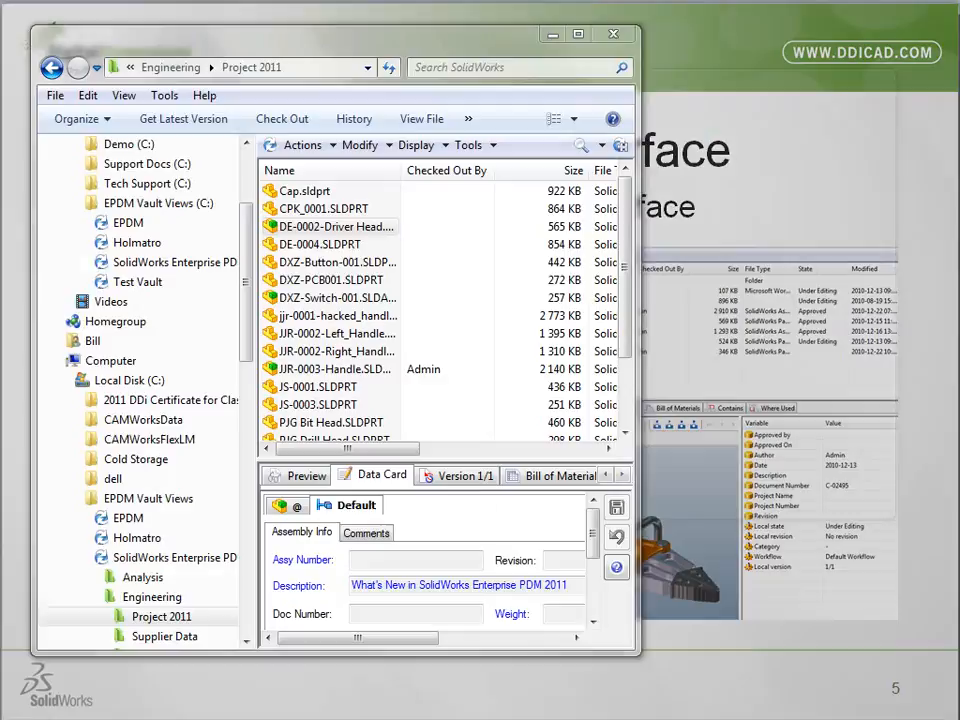
{"action": "left_click", "coordinate": [321, 352]}
{"action": "right_click", "coordinate": [320, 354]}
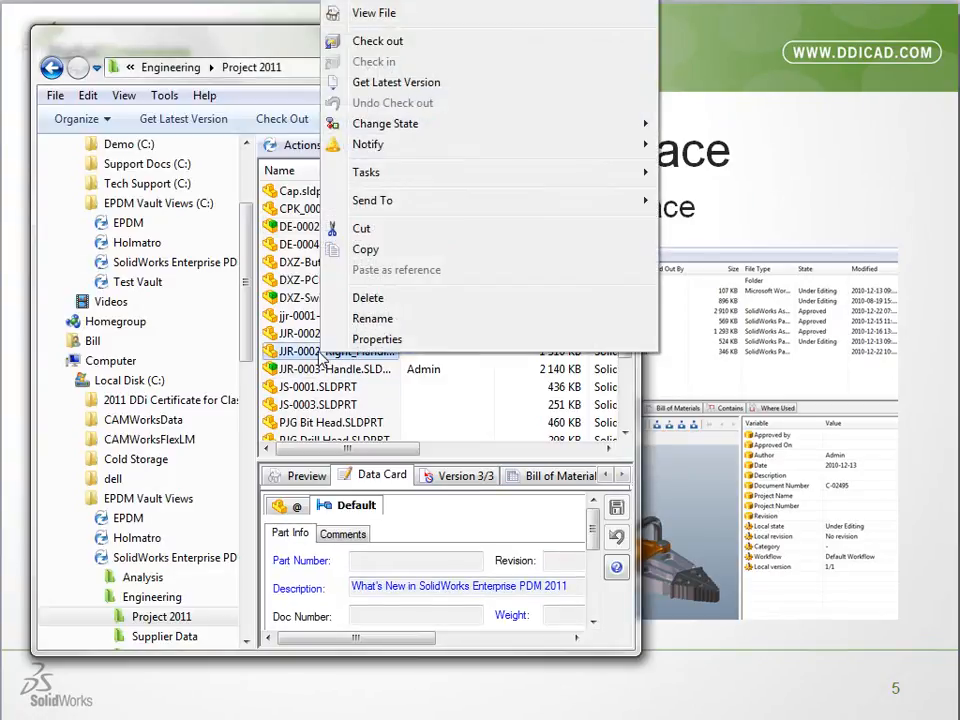
{"action": "left_click", "coordinate": [287, 350]}
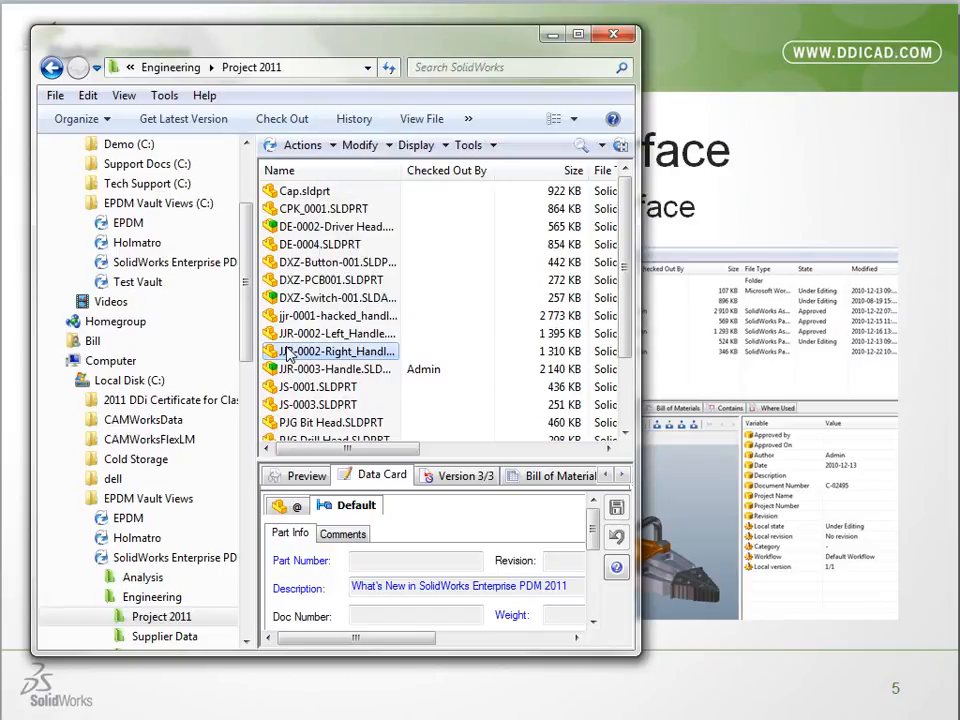
{"action": "left_click", "coordinate": [301, 146]}
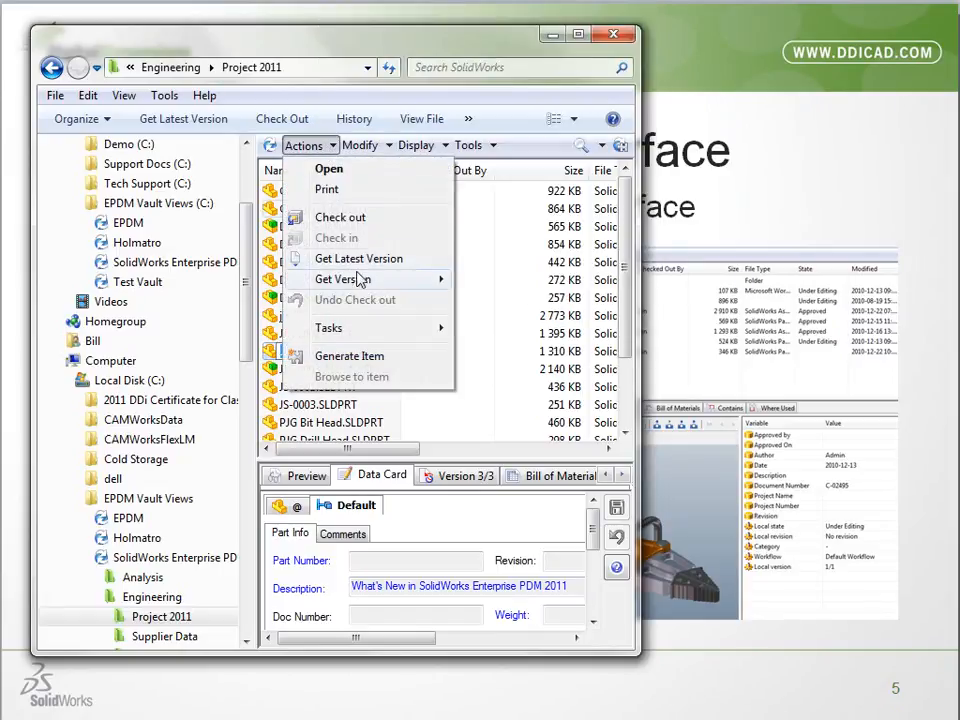
{"action": "mouse_move", "coordinate": [358, 279]}
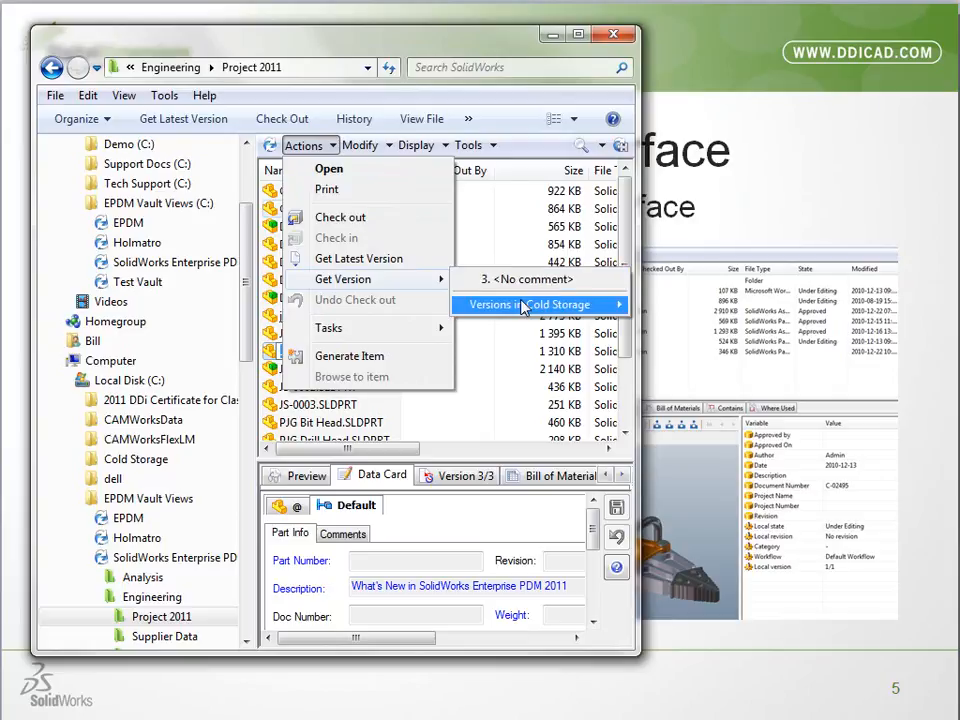
{"action": "mouse_move", "coordinate": [519, 305]}
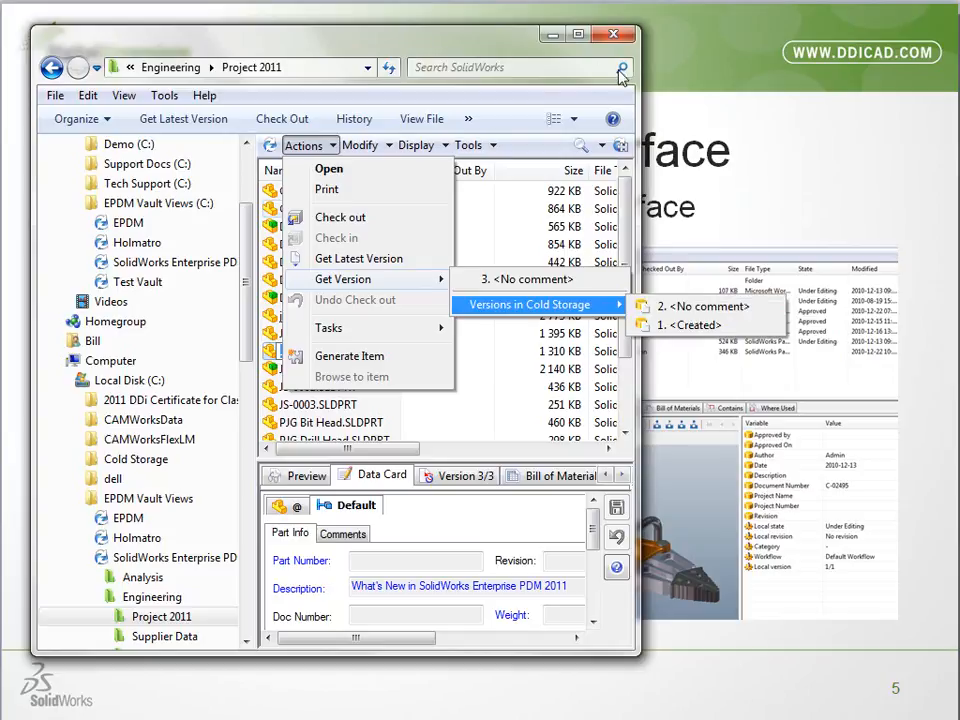
{"action": "left_click", "coordinate": [504, 42]}
{"action": "left_click", "coordinate": [606, 42]}
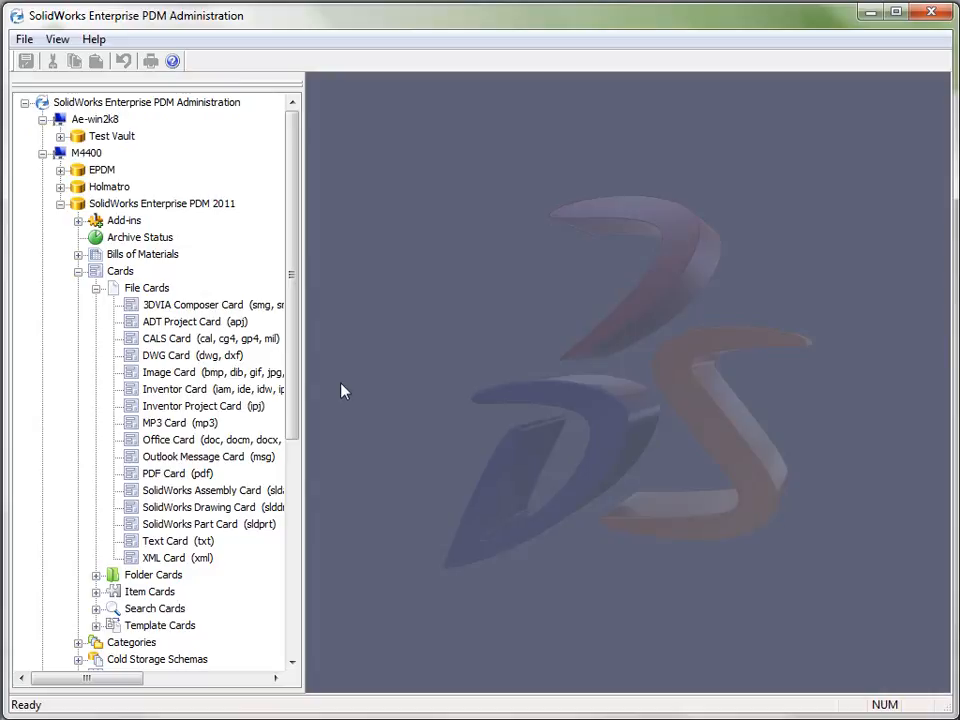
In Enterprise PDM Administration, set the New Cold Storage Schema of the SolidWorks Enterprise PDM 2011 vault to run "Every hour, every day"
{"action": "left_click", "coordinate": [78, 271]}
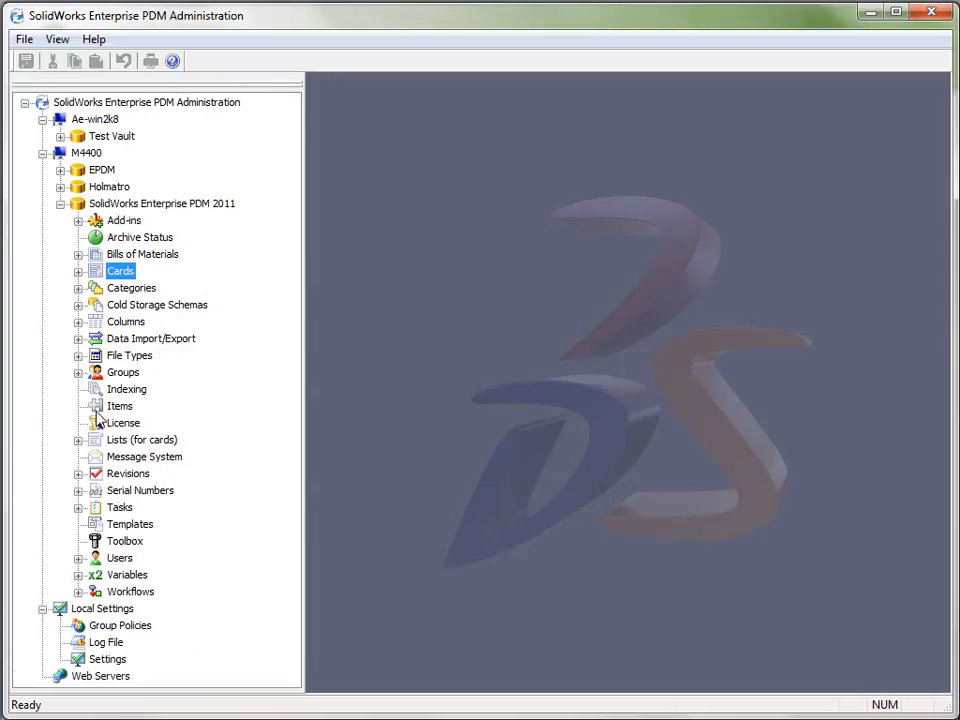
{"action": "left_click", "coordinate": [78, 306]}
{"action": "left_click", "coordinate": [150, 324]}
{"action": "double_click", "coordinate": [150, 324]}
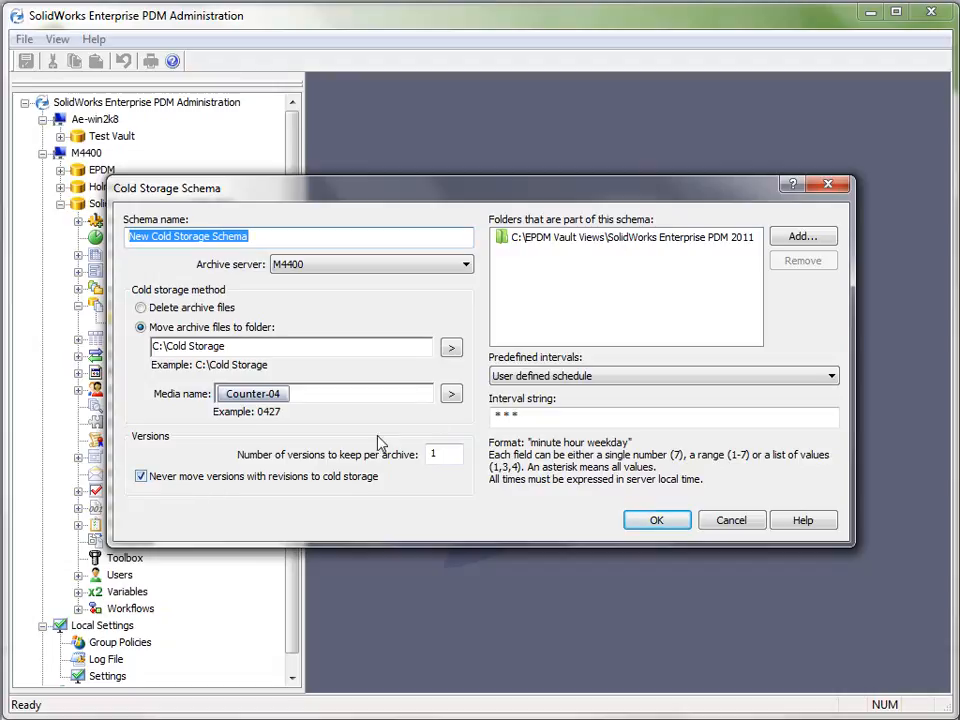
{"action": "left_click", "coordinate": [527, 378]}
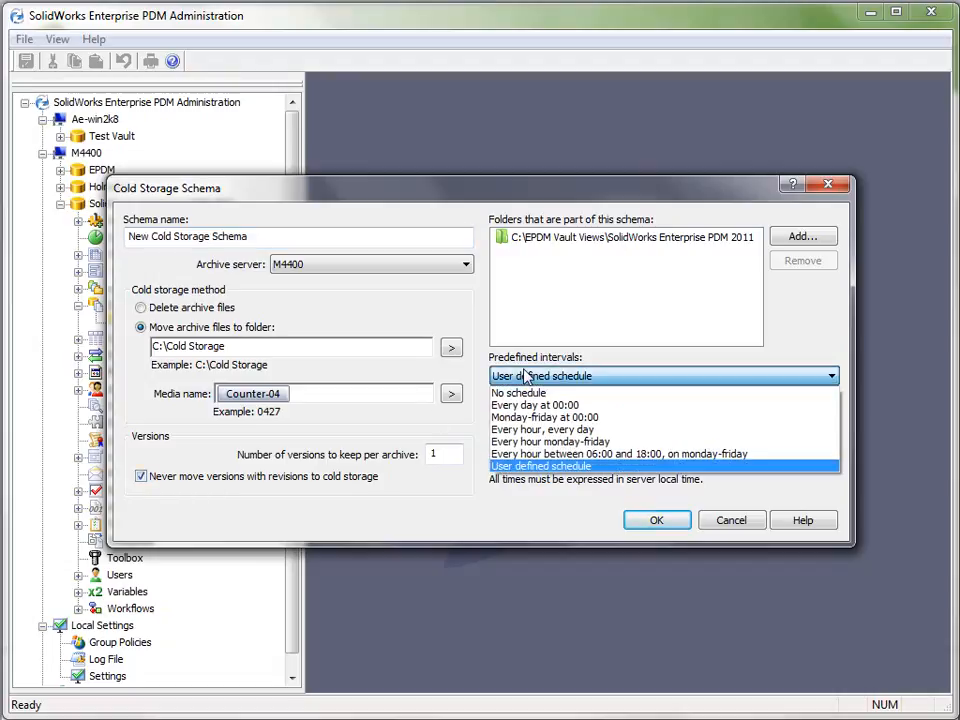
{"action": "left_click", "coordinate": [545, 429]}
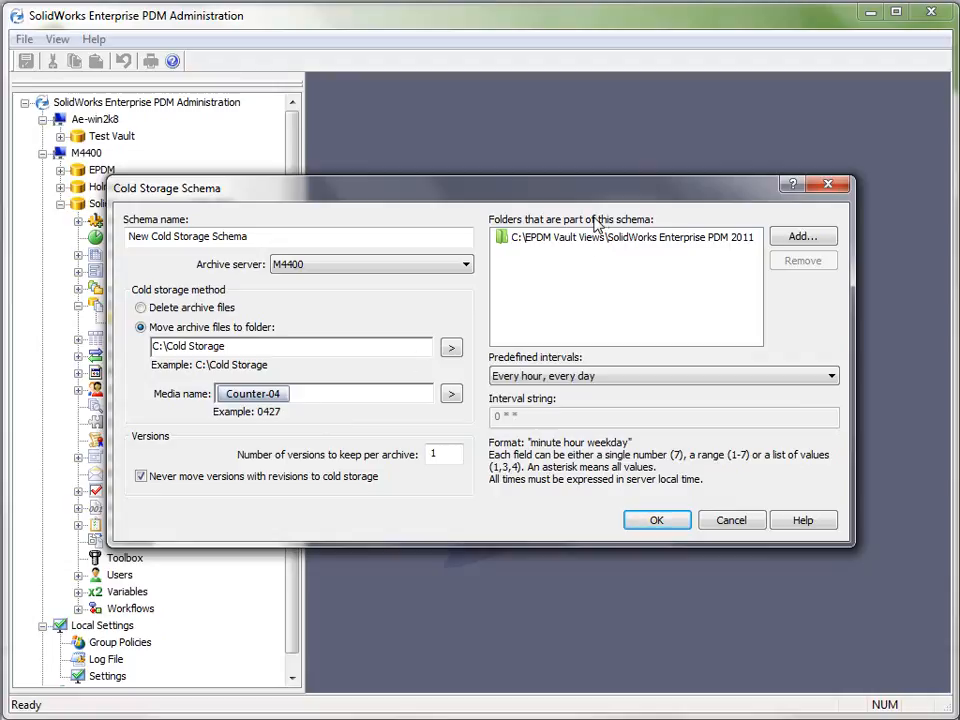
{"action": "left_click", "coordinate": [645, 522]}
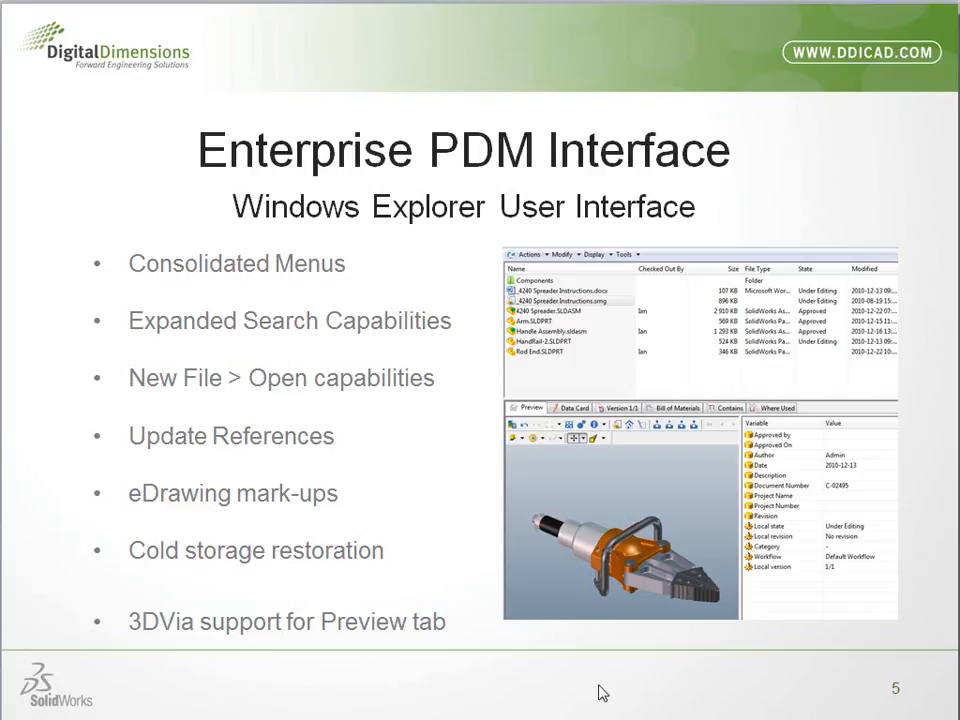
Open a Windows Explorer window and browse to the Technical Publishing\Documentation folder of the SolidWorks Enterprise PDM 2011 vault
{"action": "left_click", "coordinate": [603, 717]}
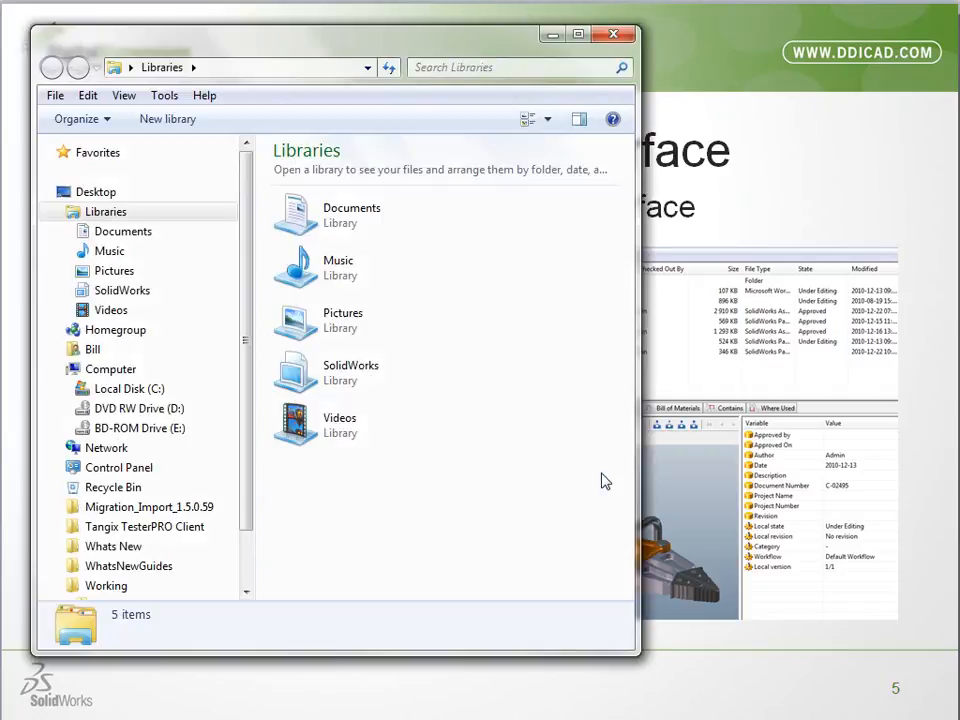
{"action": "left_click", "coordinate": [122, 290]}
{"action": "double_click", "coordinate": [311, 442]}
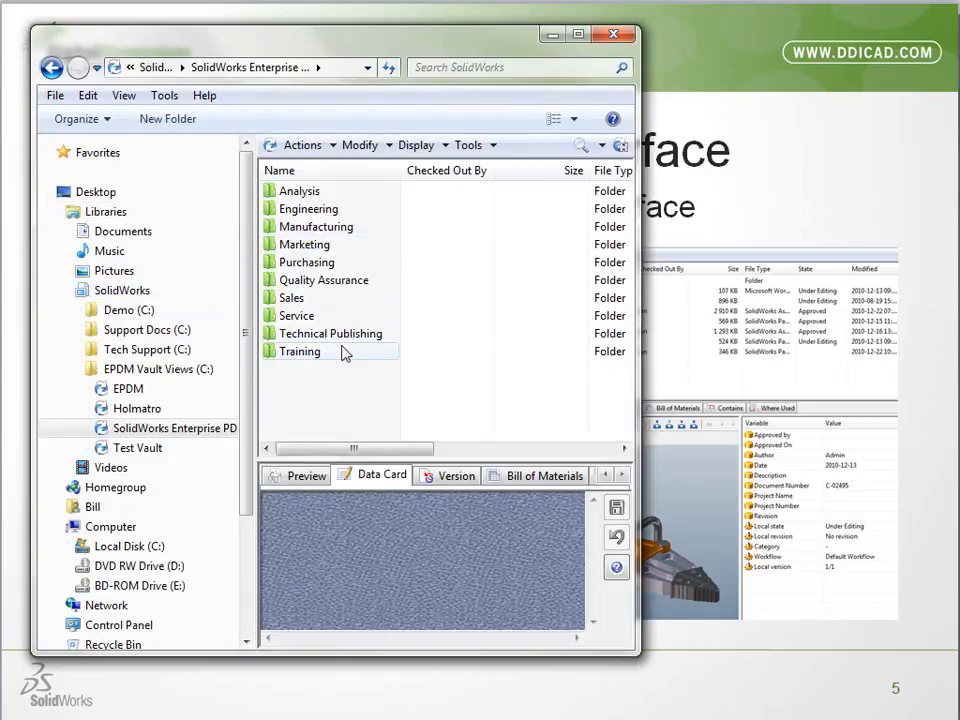
{"action": "double_click", "coordinate": [335, 335]}
{"action": "double_click", "coordinate": [338, 192]}
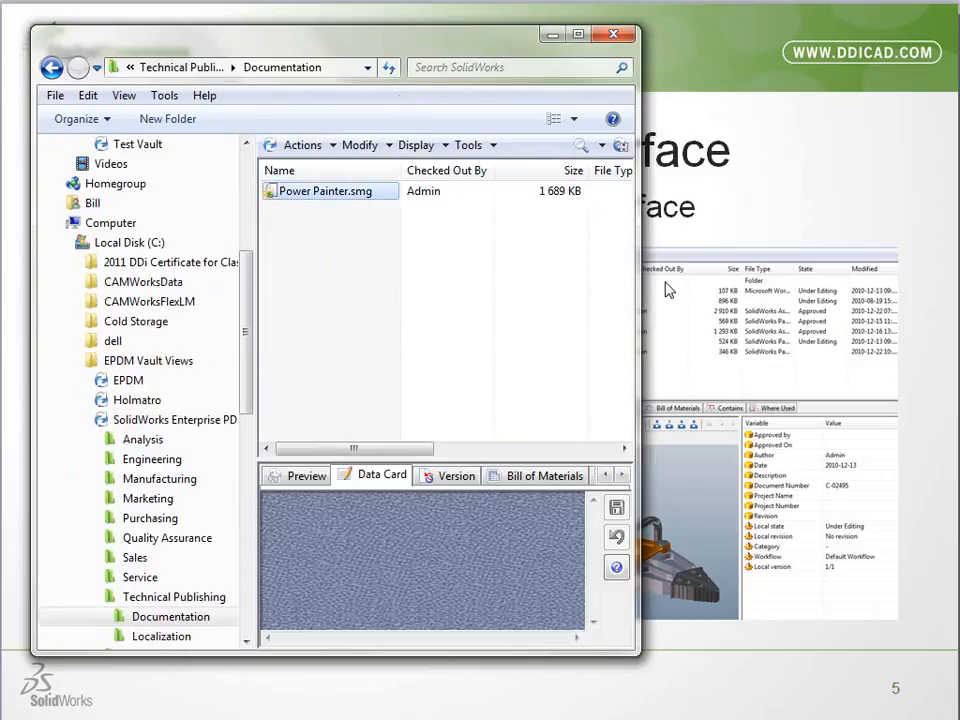
Widen the vault window and enlarge the preview area to view the 3D preview of Power Painter.smg
{"action": "left_click_drag", "start_coordinate": [636, 268], "coordinate": [926, 274]}
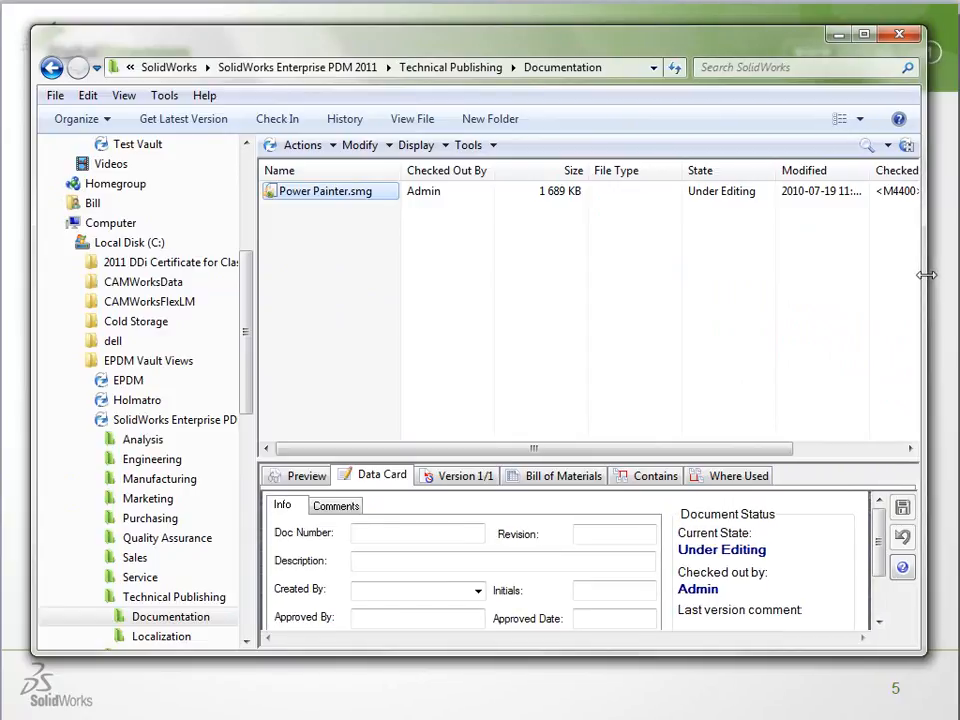
{"action": "left_click_drag", "start_coordinate": [681, 457], "coordinate": [636, 222]}
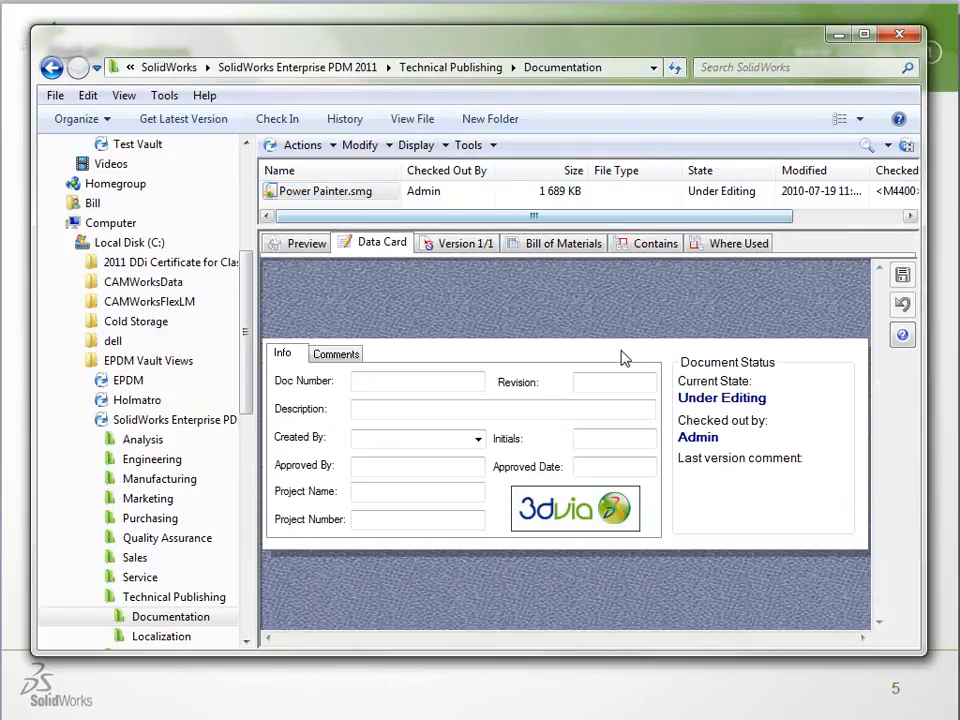
{"action": "left_click", "coordinate": [297, 242]}
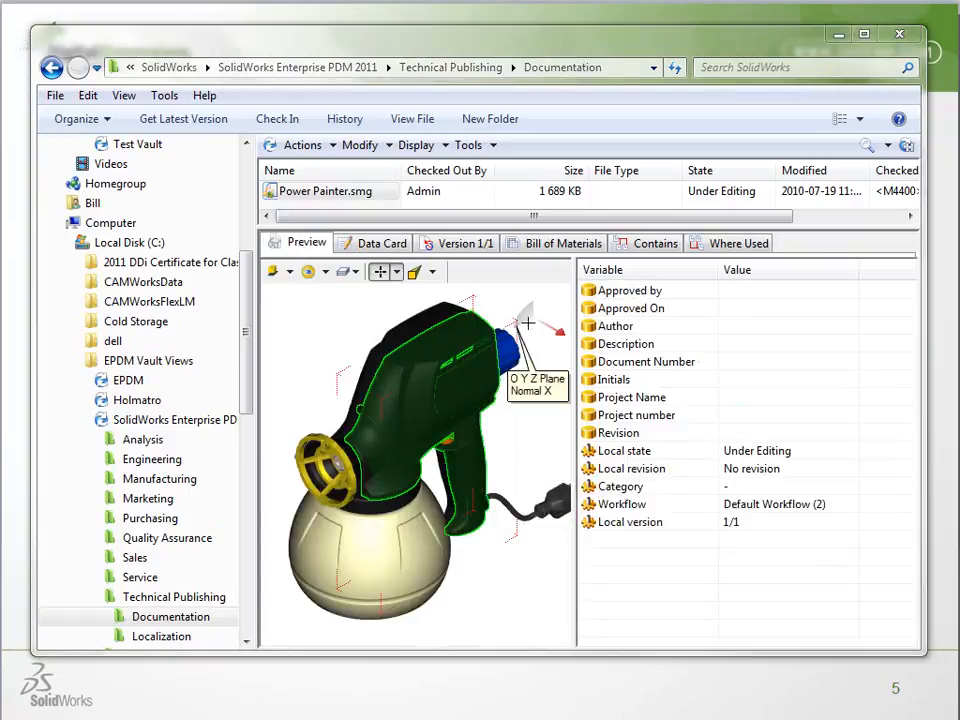
{"action": "left_click_drag", "start_coordinate": [577, 316], "coordinate": [817, 306]}
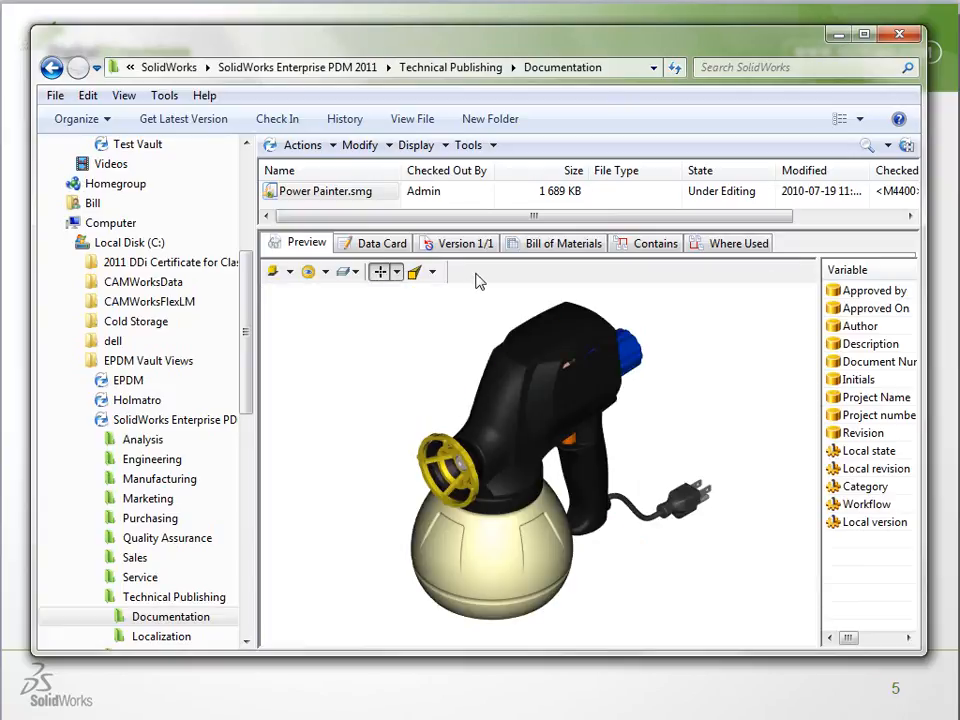
Show the Standard Toolbar in the Power Painter.smg preview and play the model's animation
{"action": "right_click", "coordinate": [477, 281]}
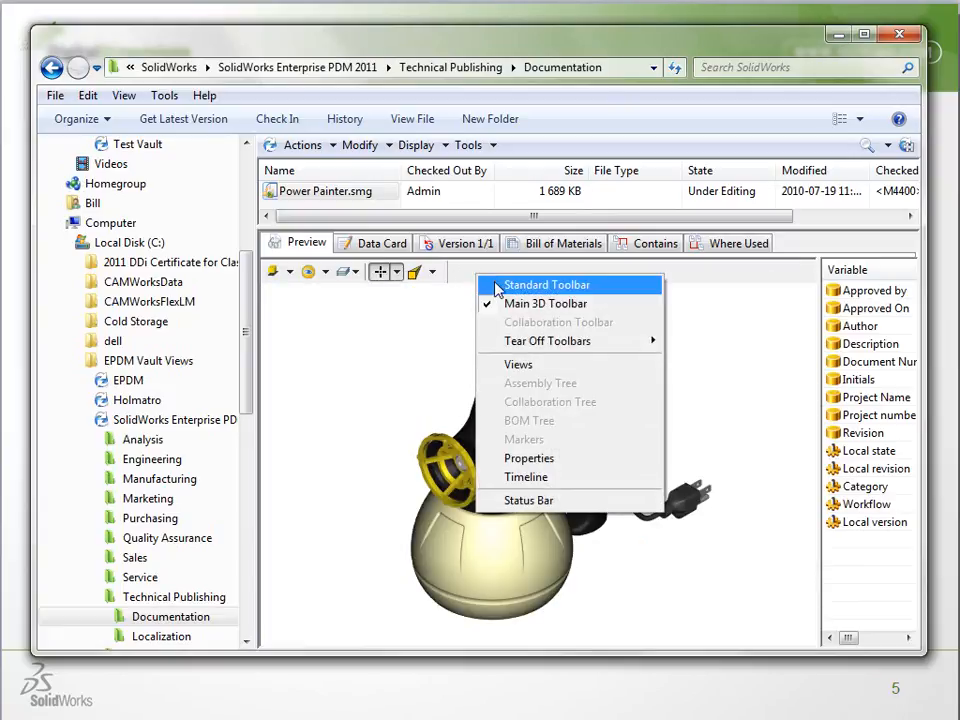
{"action": "left_click", "coordinate": [545, 285]}
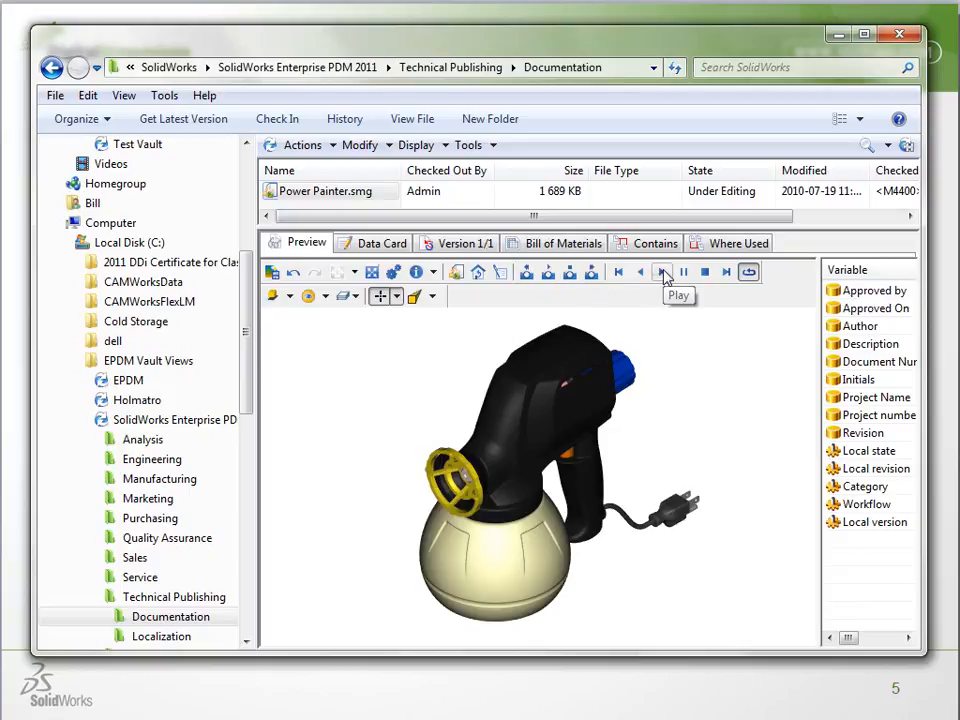
{"action": "left_click", "coordinate": [664, 273]}
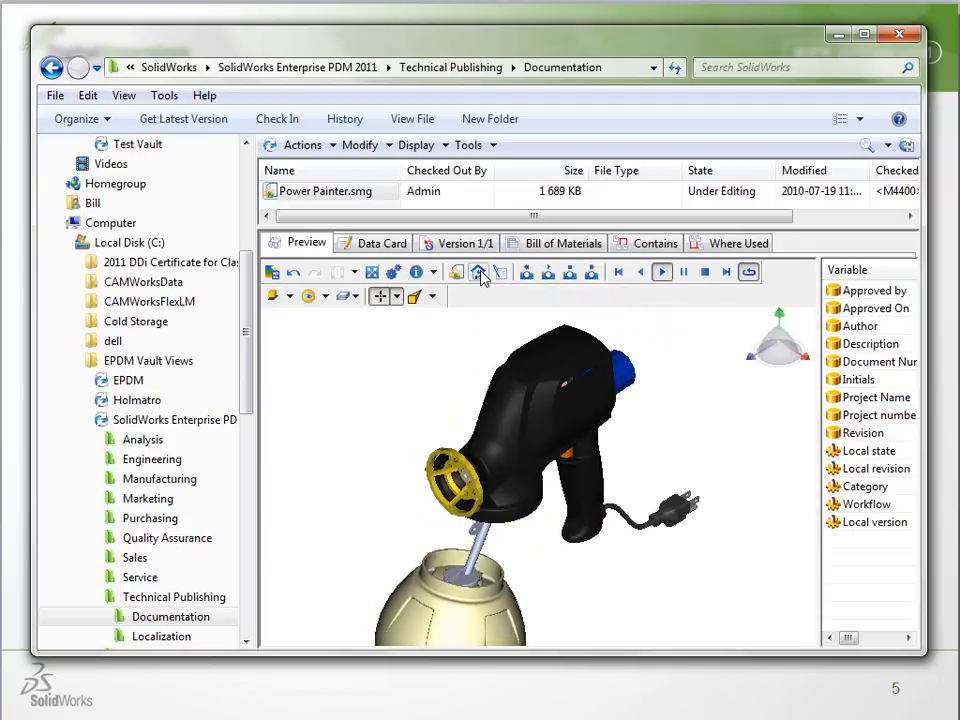
Switch the camera of the playing Power Painter preview to the 3/4 X+ Y+ Z+ view
{"action": "left_click", "coordinate": [432, 297]}
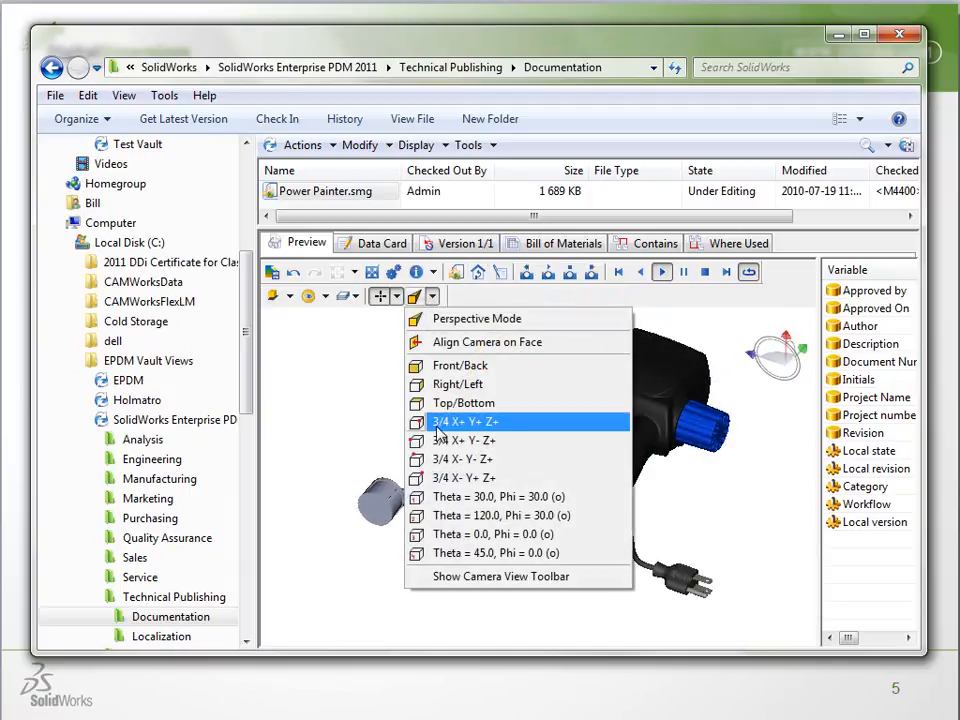
{"action": "left_click", "coordinate": [441, 422]}
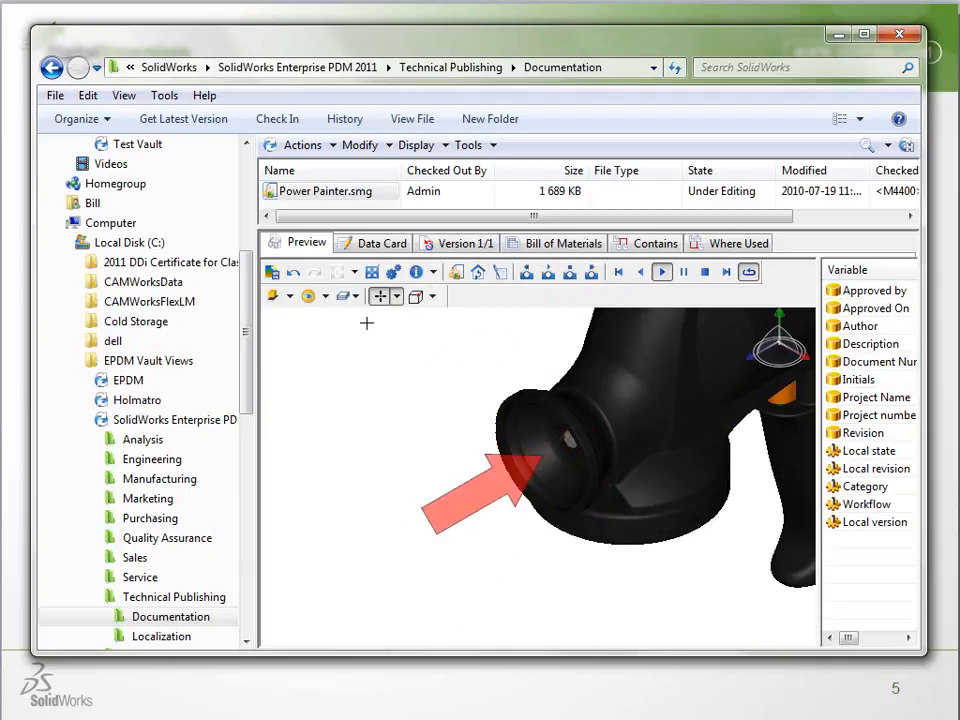
{"action": "left_click", "coordinate": [356, 299]}
{"action": "left_click", "coordinate": [368, 318]}
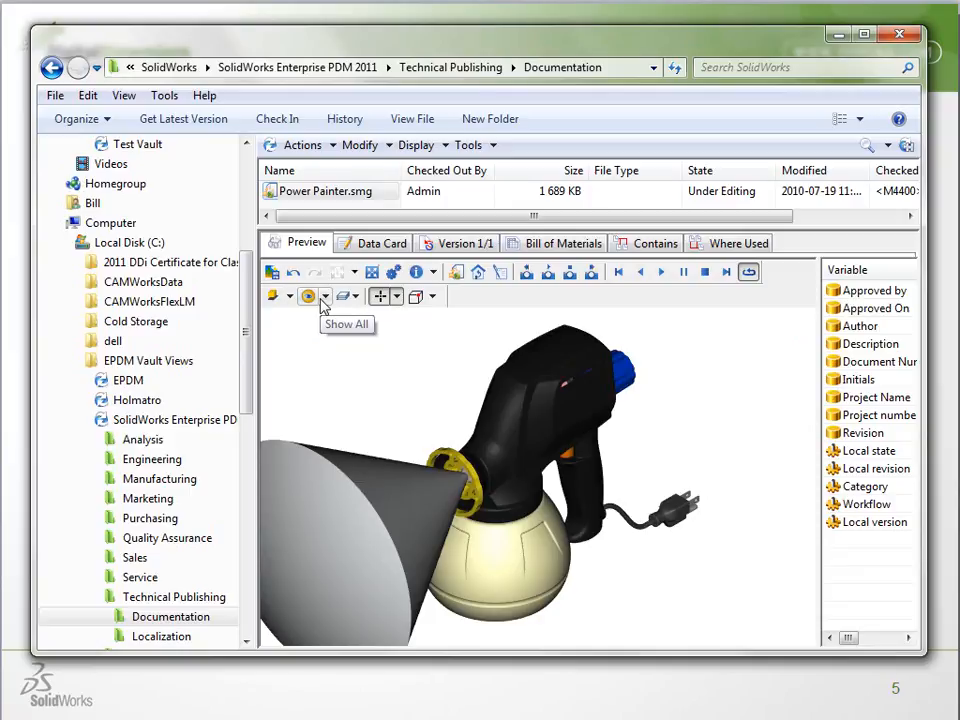
Reduce the preview area's height, collapse the Technical Publishing folder and select the vault's Engineering folder
{"action": "left_click_drag", "start_coordinate": [365, 224], "coordinate": [371, 408]}
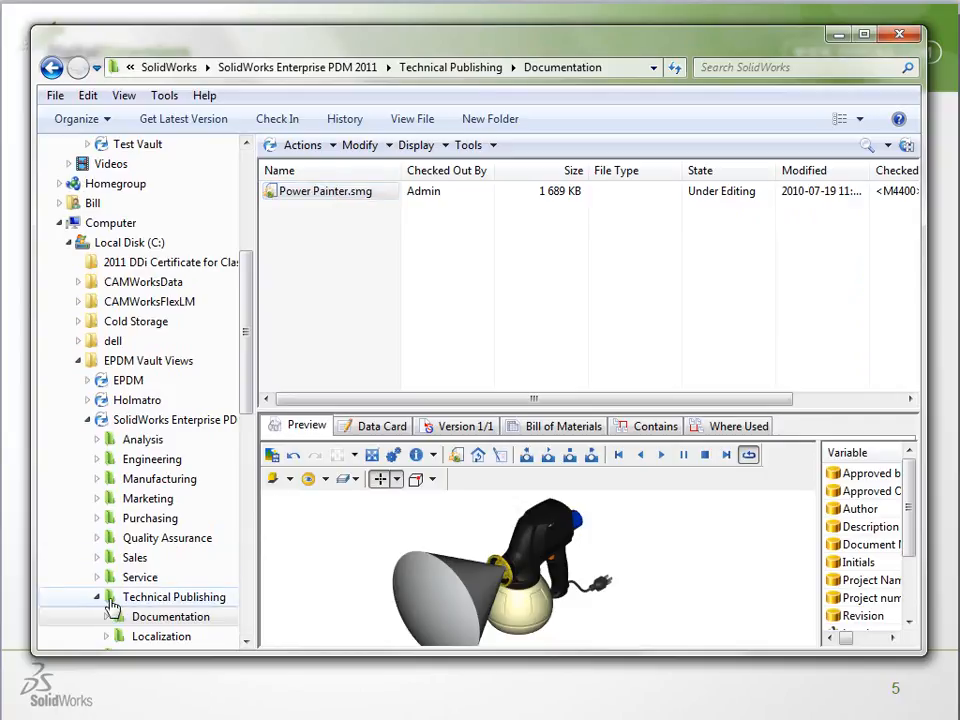
{"action": "left_click", "coordinate": [96, 597]}
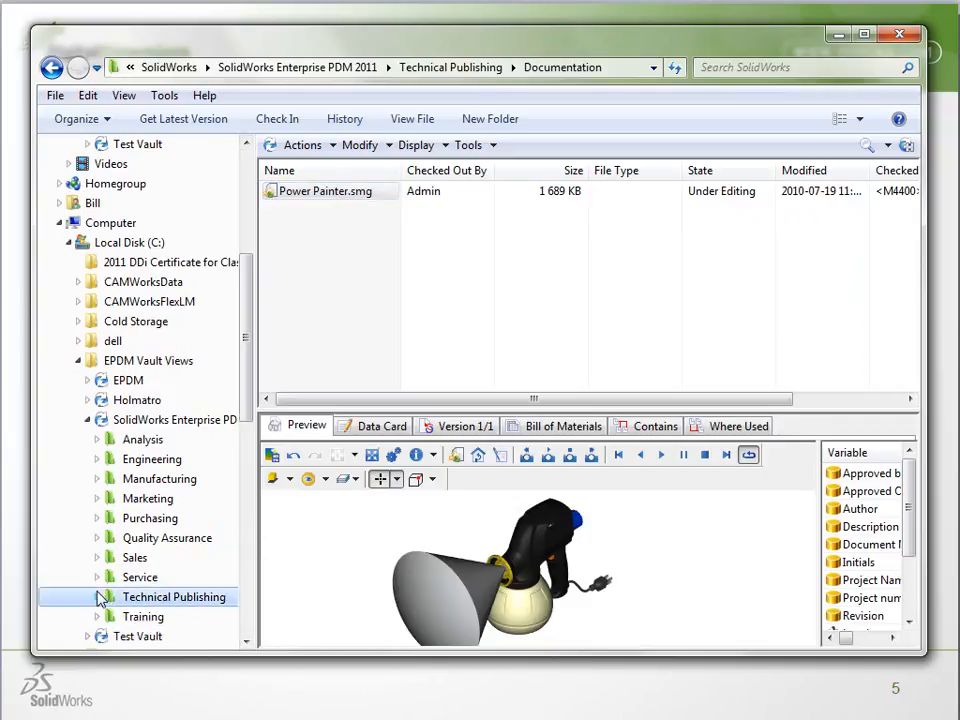
{"action": "left_click", "coordinate": [137, 460]}
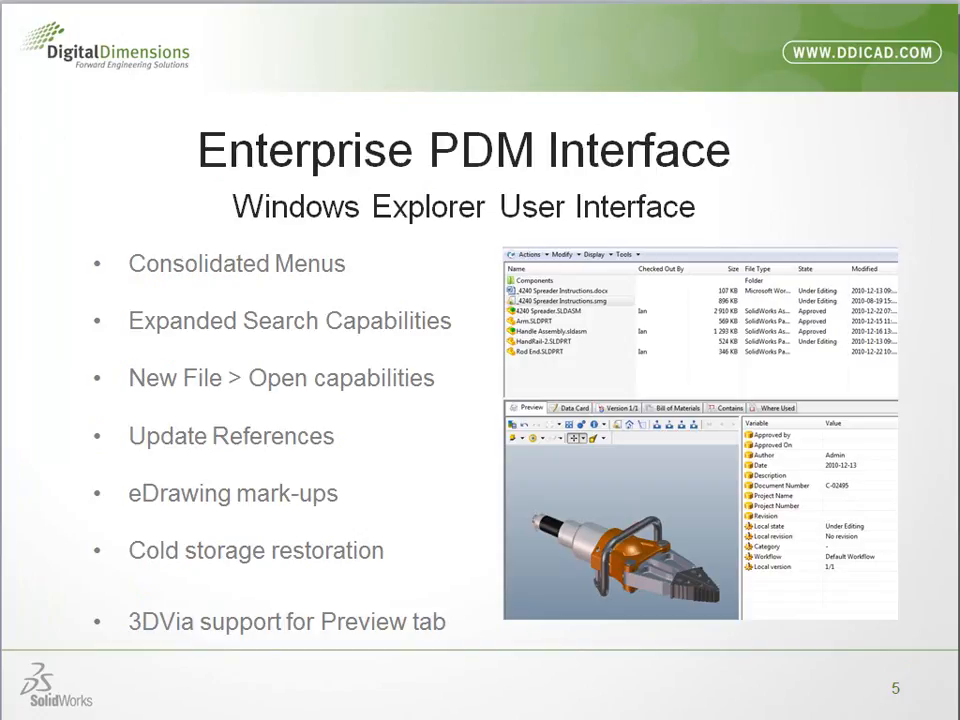
Advance the presentation to the Design Checker slide and switch to SolidWorks
{"action": "key", "text": "Right"}
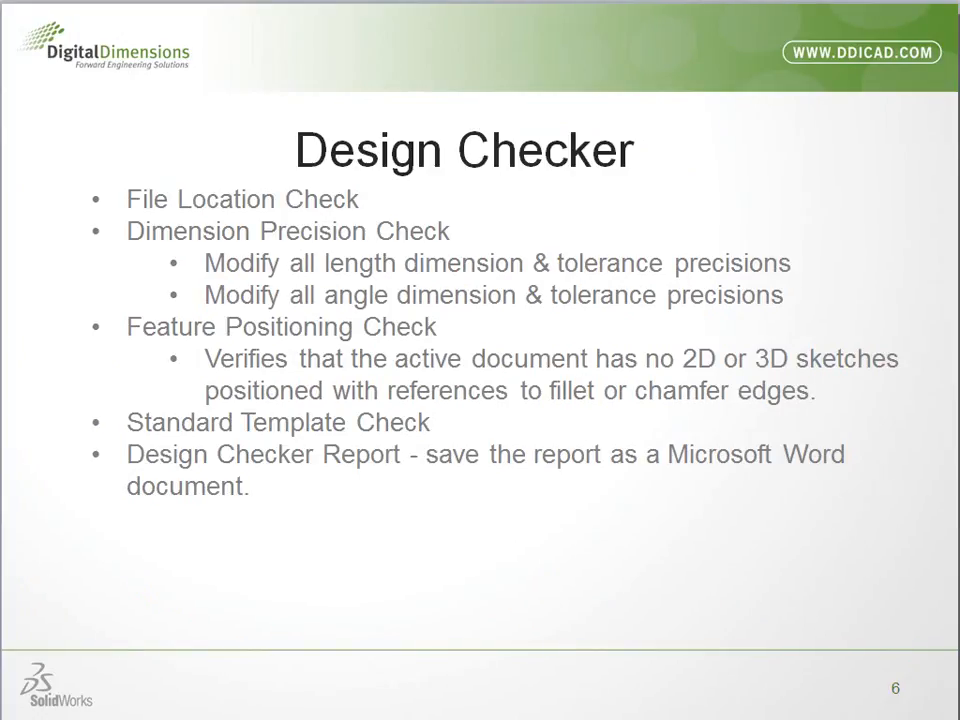
{"action": "key", "text": "alt+Tab"}
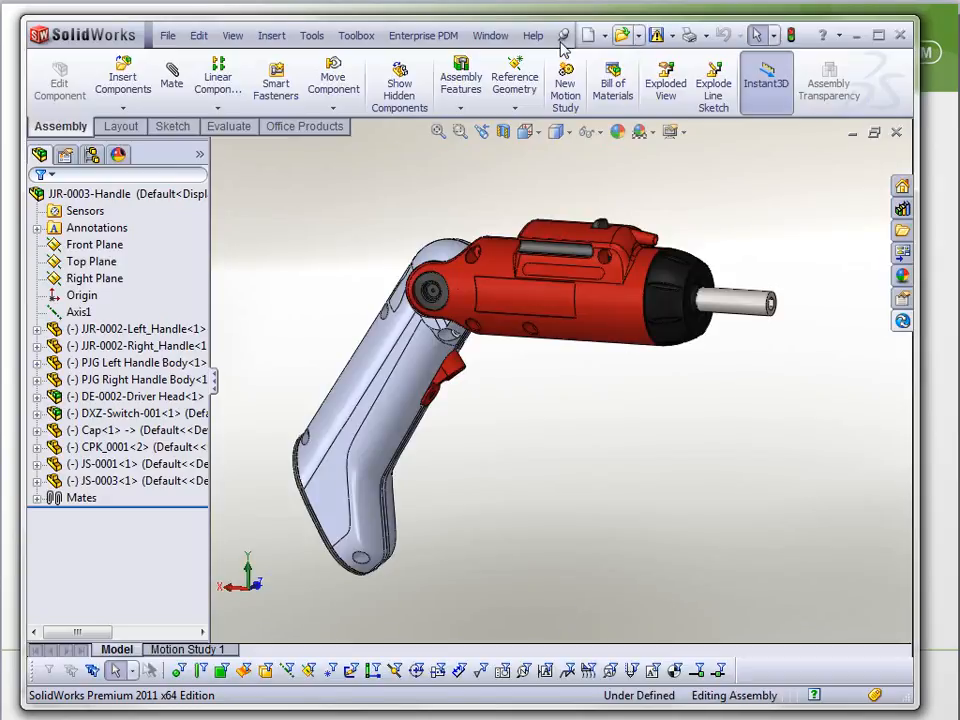
{"action": "left_click", "coordinate": [314, 36]}
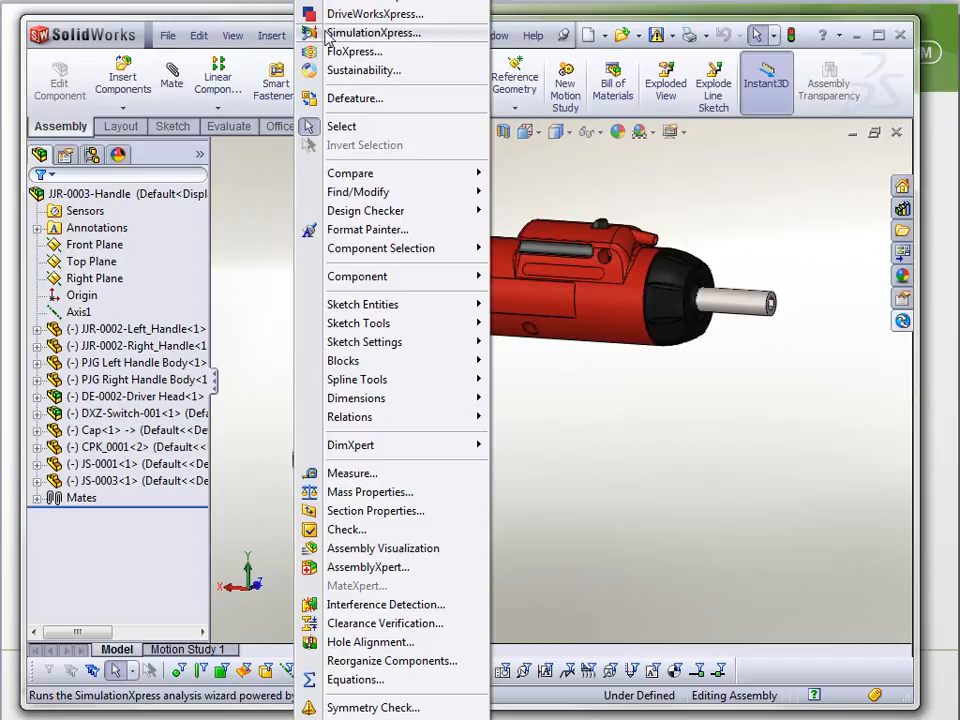
{"action": "left_click", "coordinate": [325, 37]}
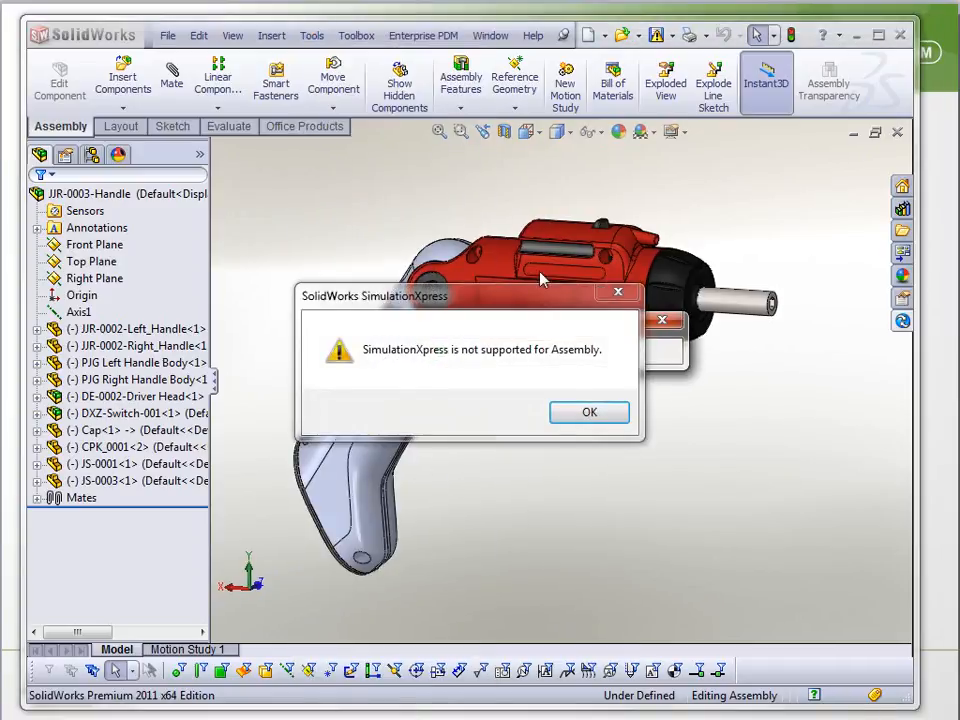
{"action": "left_click", "coordinate": [589, 411]}
Close the JJR-0003-Handle assembly, create a new Design Checker standards file through Build Checks, and move its window fully into view
{"action": "left_click", "coordinate": [897, 132]}
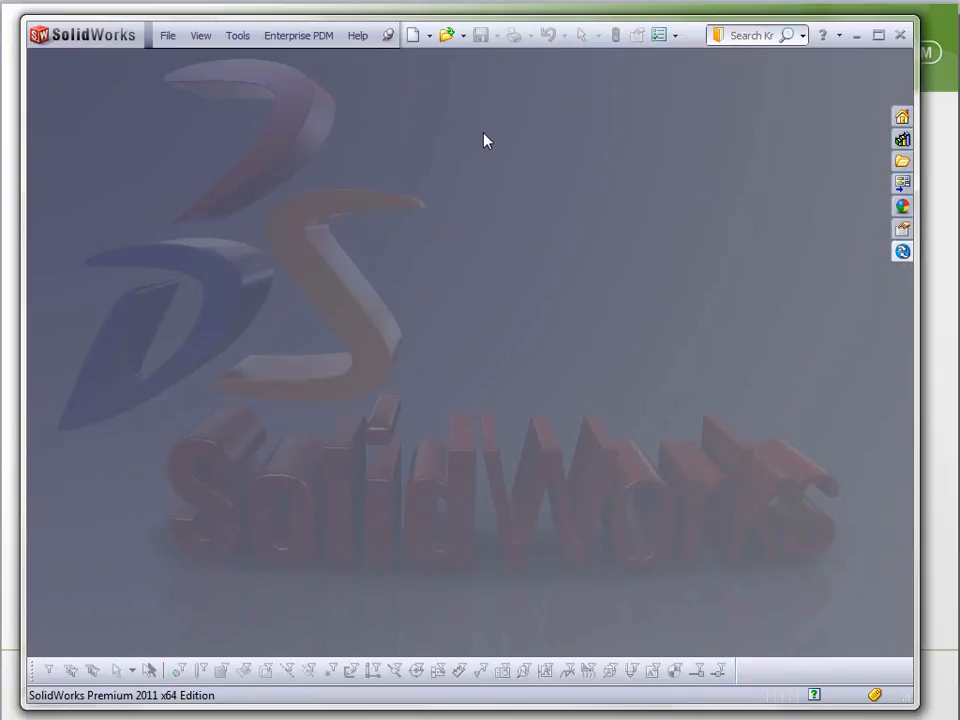
{"action": "left_click", "coordinate": [243, 36]}
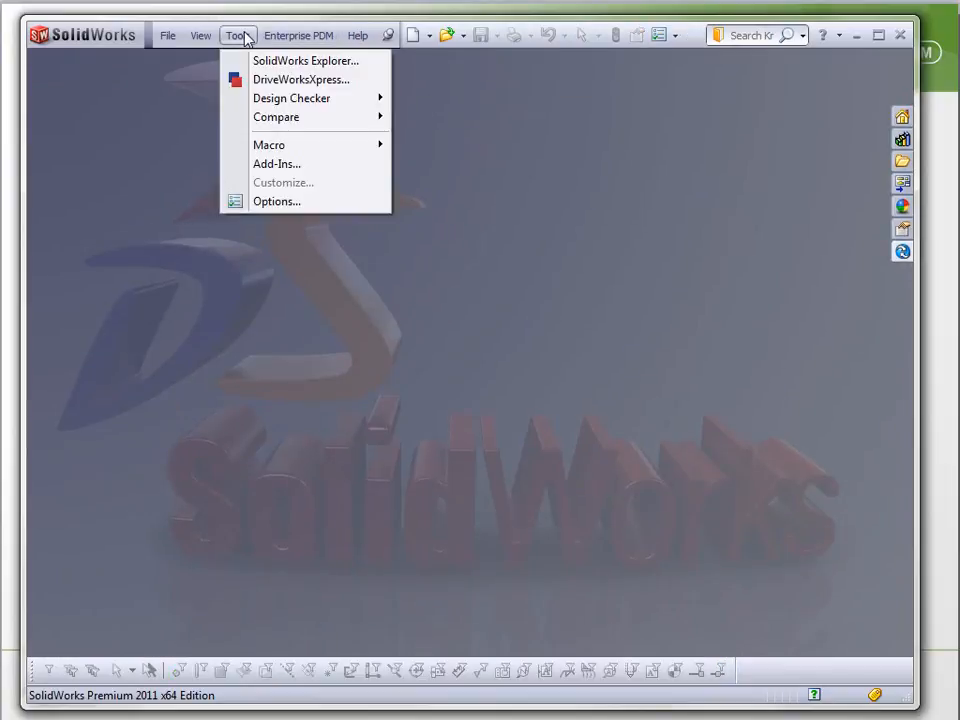
{"action": "mouse_move", "coordinate": [256, 105]}
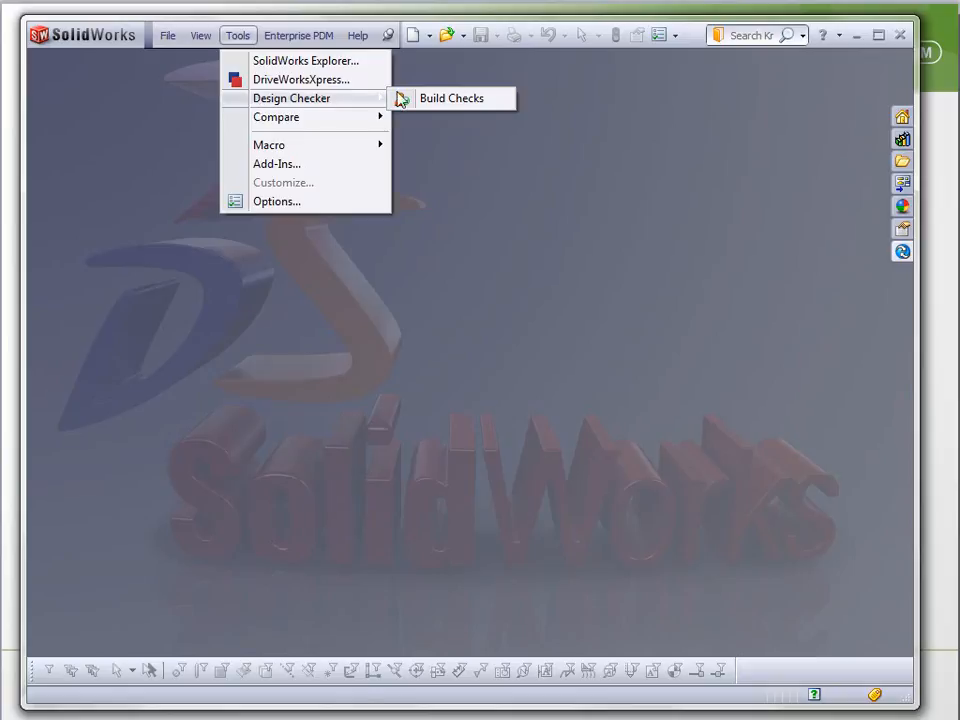
{"action": "left_click", "coordinate": [437, 99]}
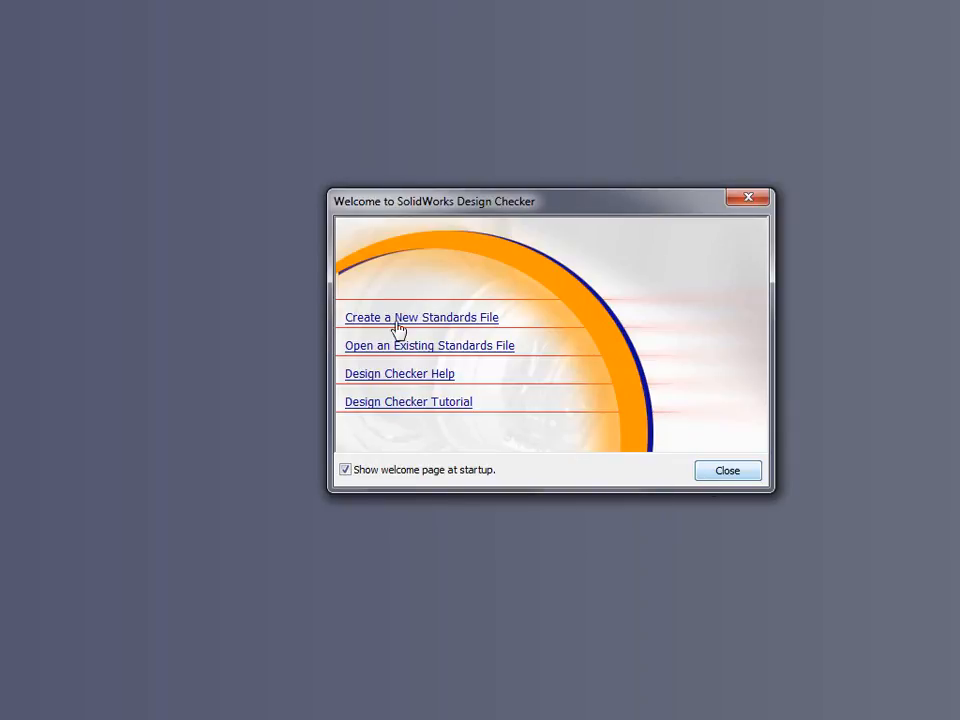
{"action": "left_click", "coordinate": [413, 318]}
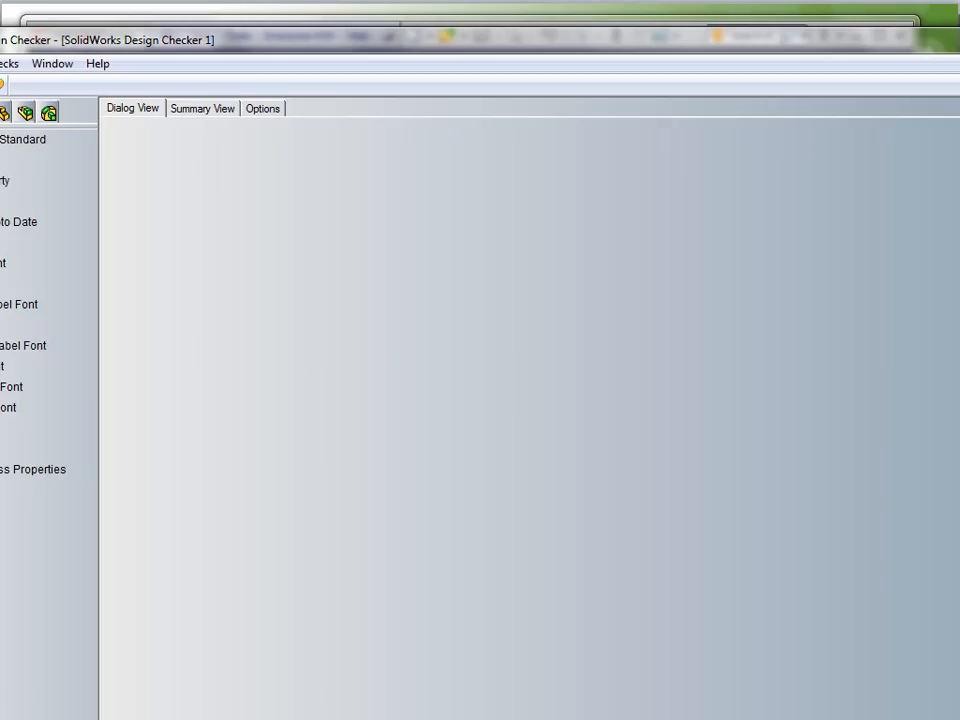
{"action": "left_click_drag", "start_coordinate": [0, 31], "coordinate": [365, 279]}
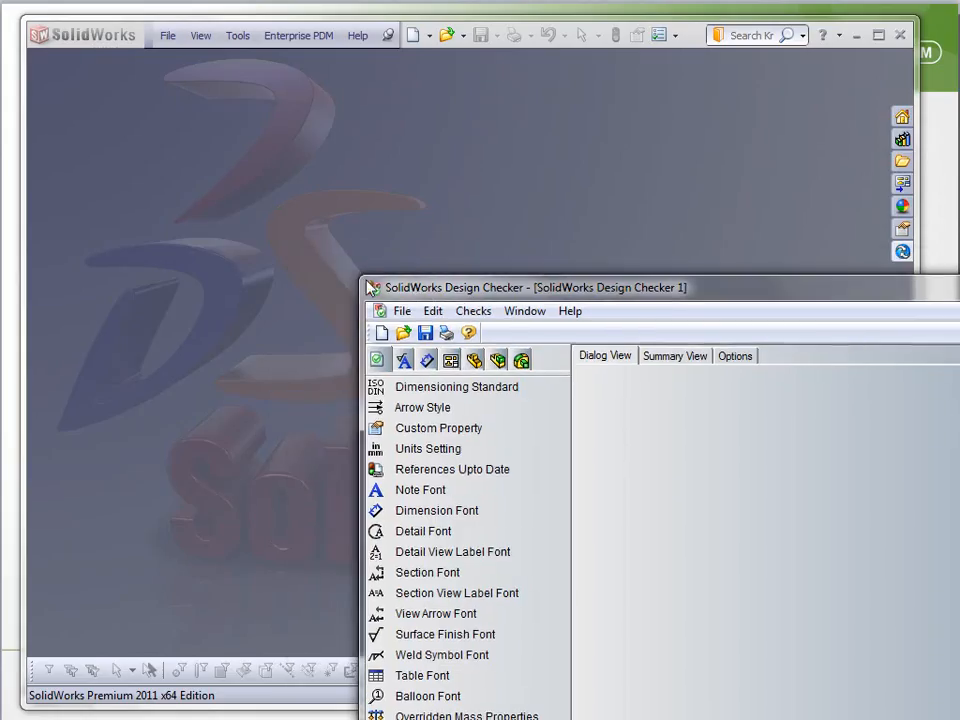
{"action": "left_click_drag", "start_coordinate": [706, 285], "coordinate": [375, 87]}
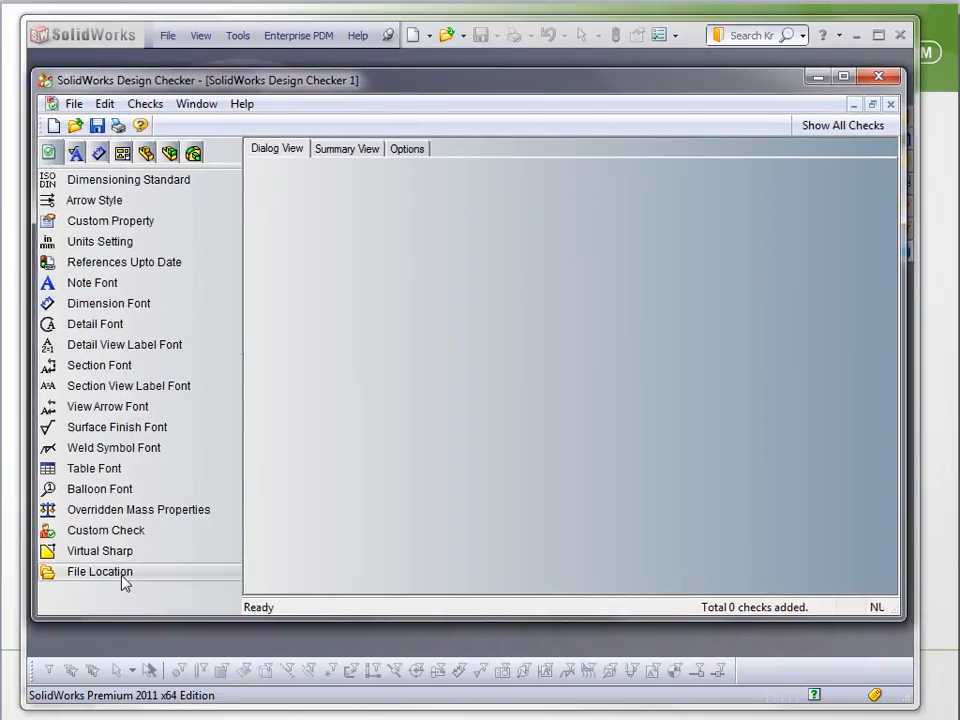
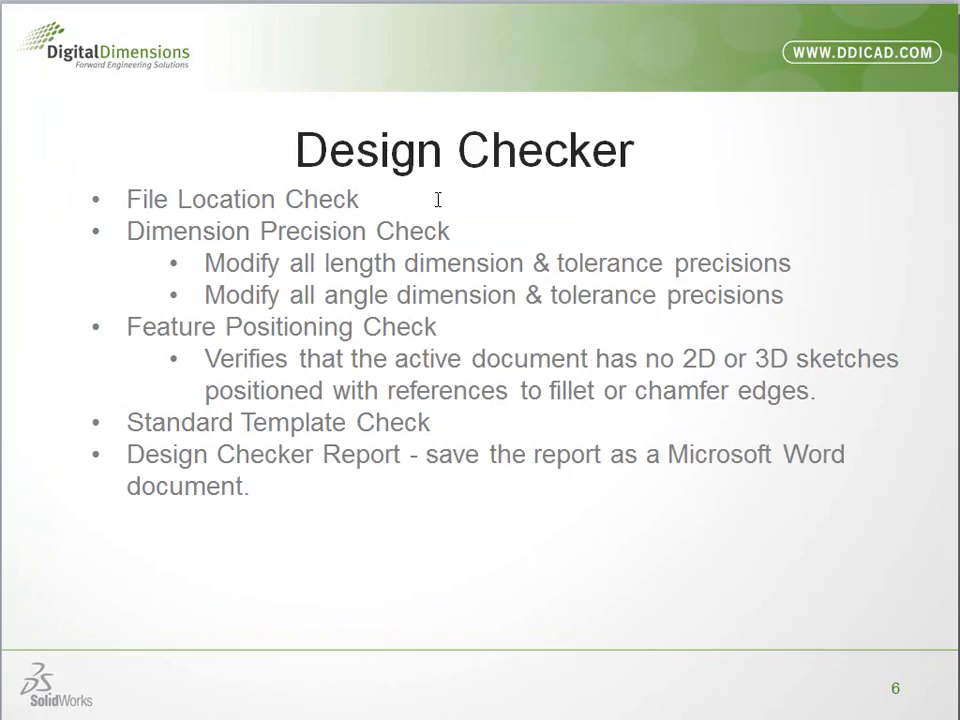
Switch to SolidWorks Design Checker and add the Dimension Precision check to the standards file
{"action": "key", "text": "alt+Tab"}
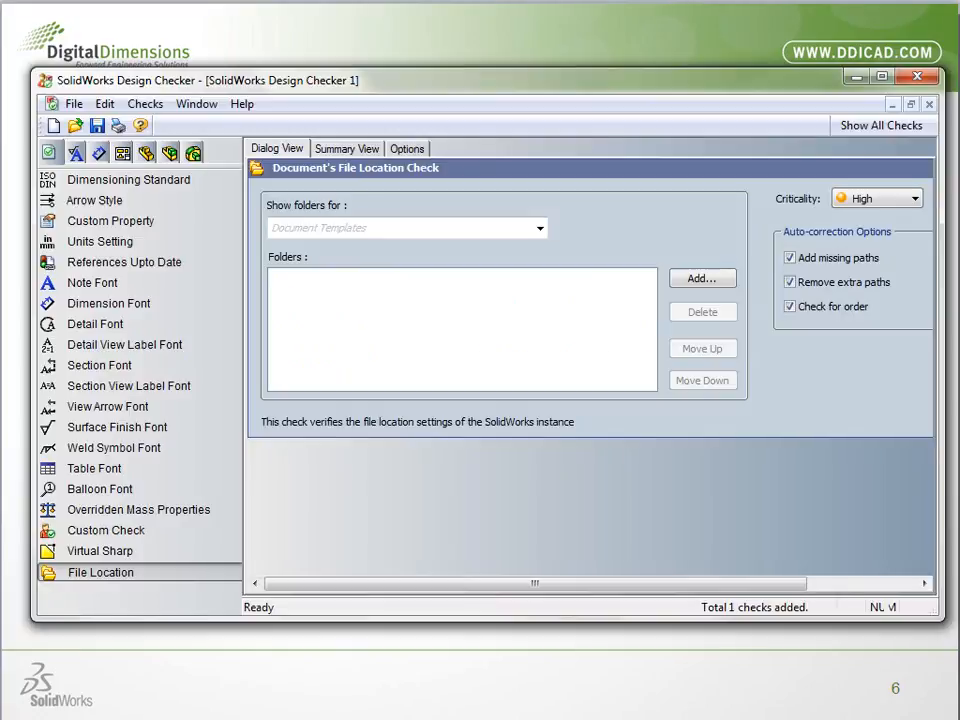
{"action": "left_click", "coordinate": [97, 152]}
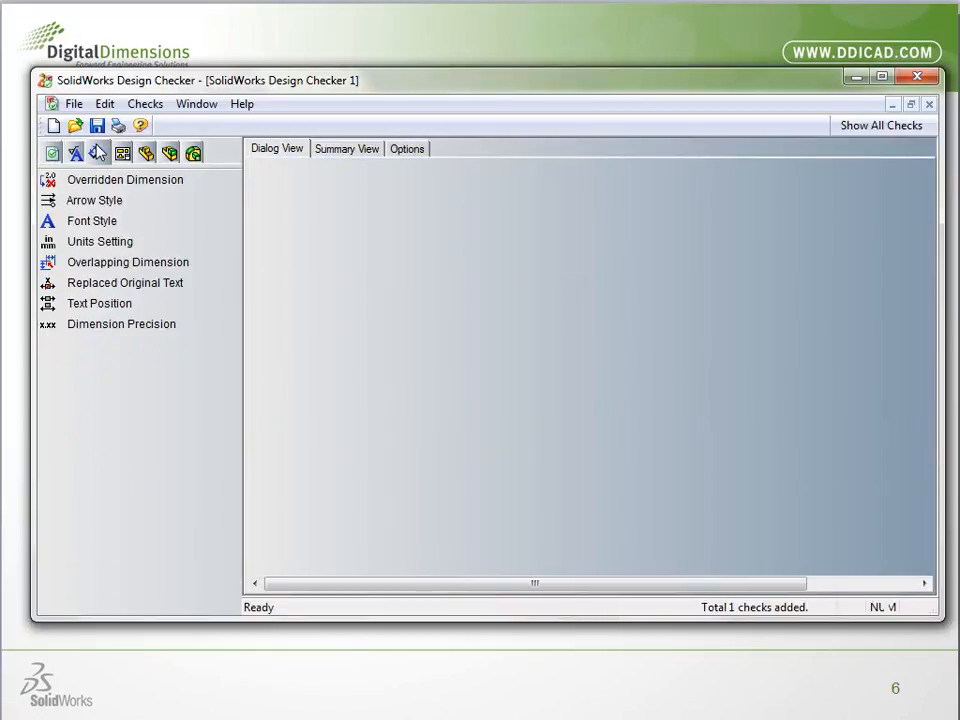
{"action": "double_click", "coordinate": [115, 328]}
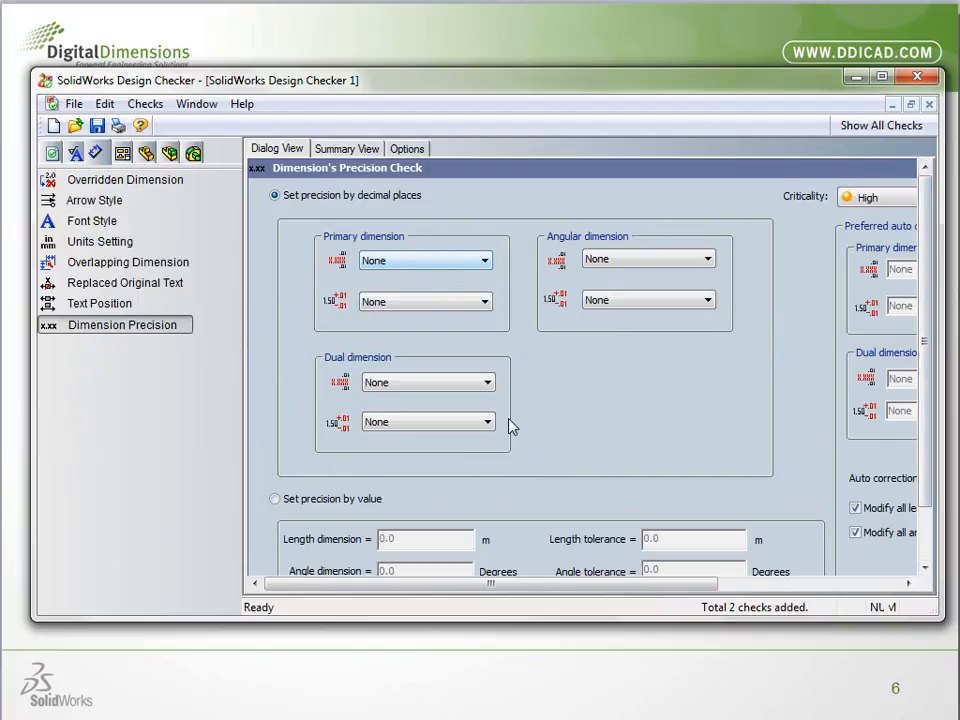
{"action": "scroll", "coordinate": [866, 410], "scroll_direction": "down", "scroll_amount": 3}
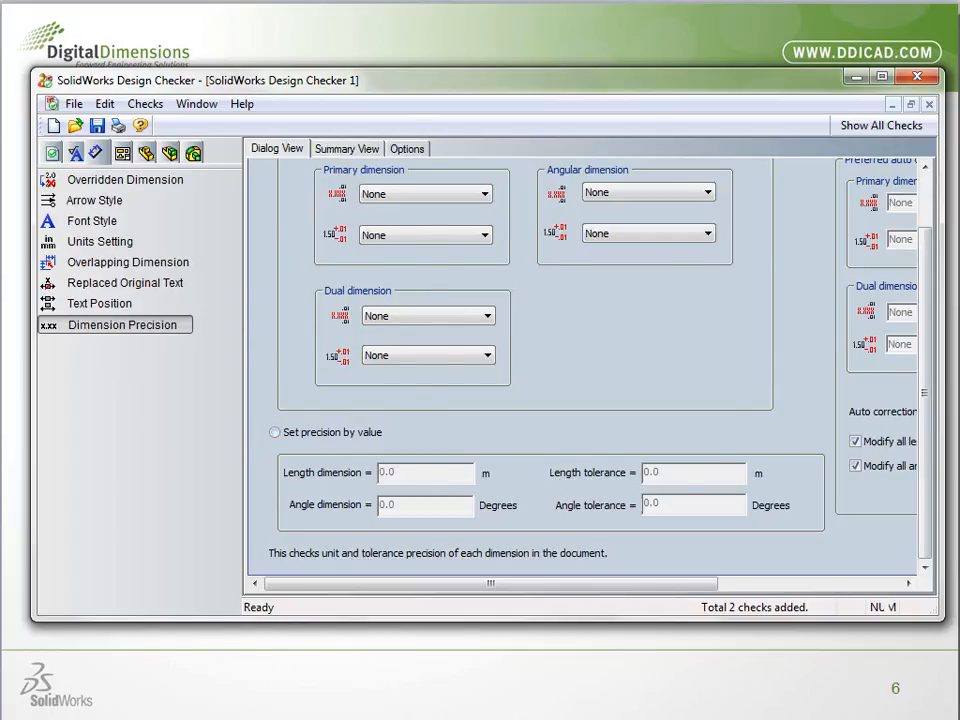
Add the Feature Positioning check to the standards file and view its available criticality levels
{"action": "key", "text": "alt+Tab"}
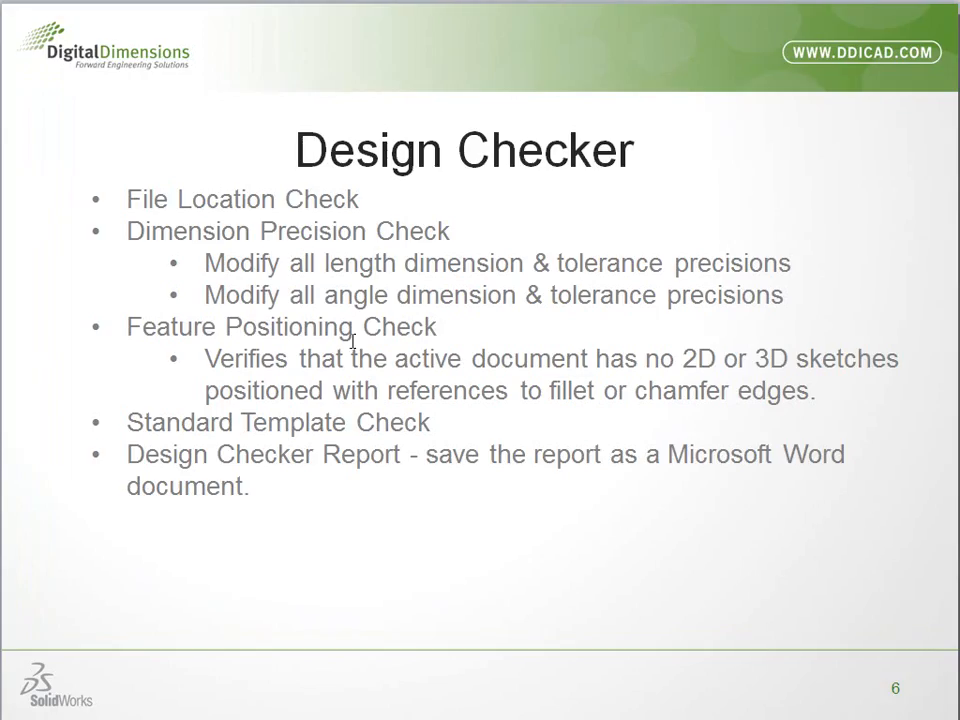
{"action": "key", "text": "alt+Tab"}
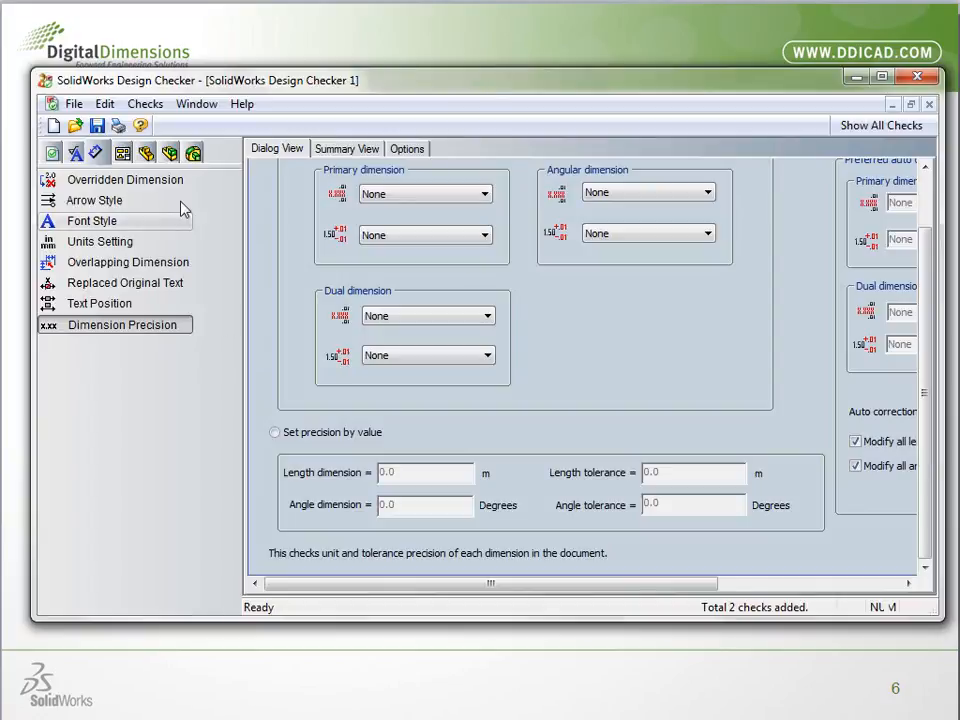
{"action": "left_click", "coordinate": [195, 155]}
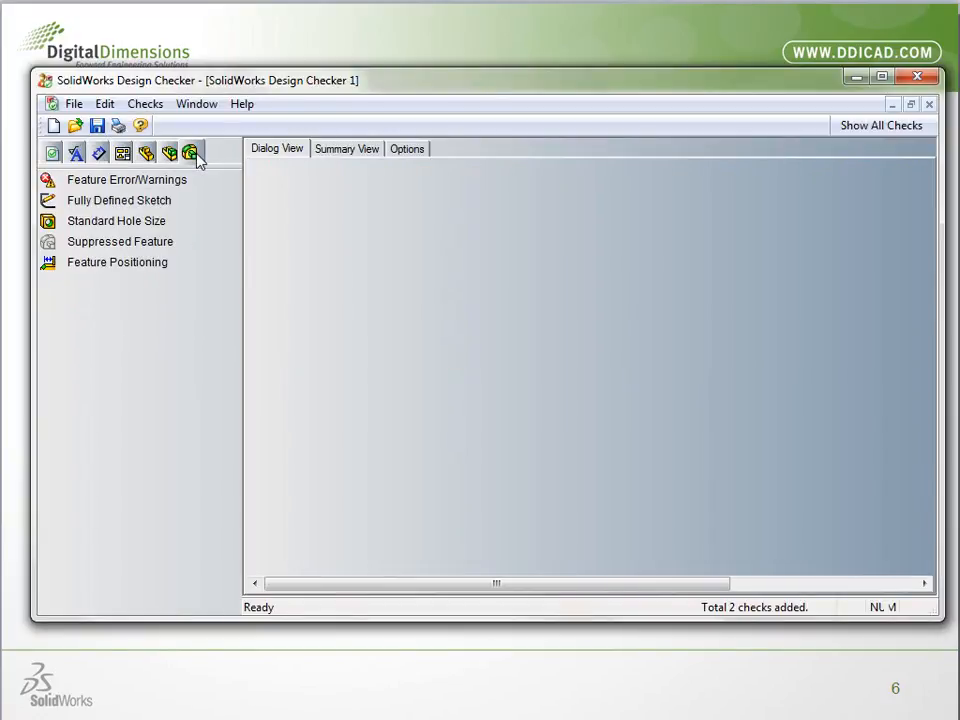
{"action": "left_click", "coordinate": [105, 264]}
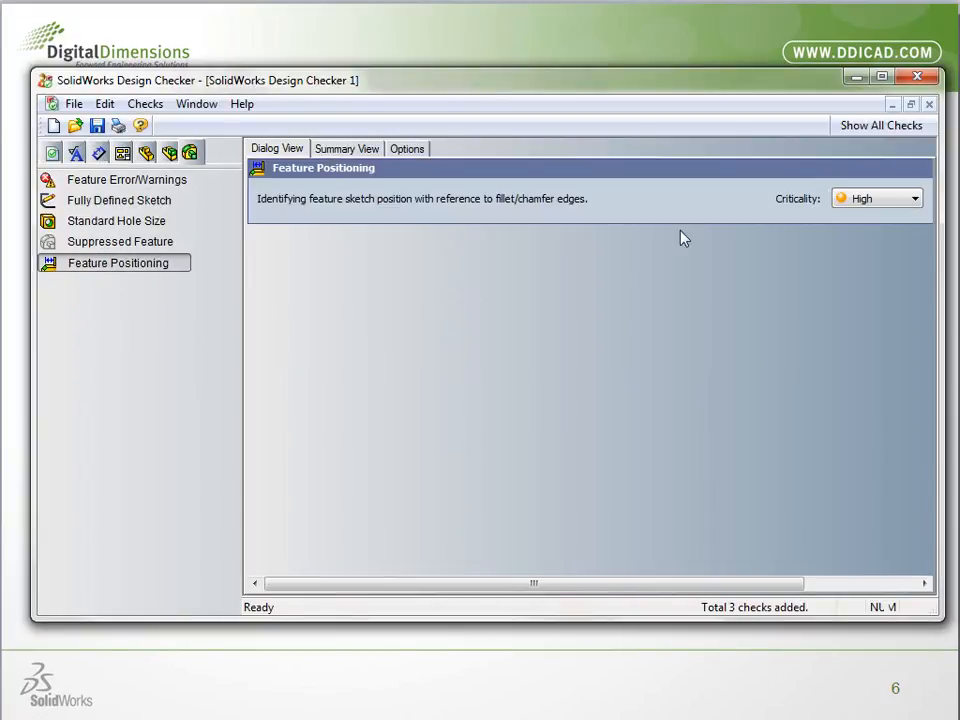
{"action": "left_click", "coordinate": [855, 201]}
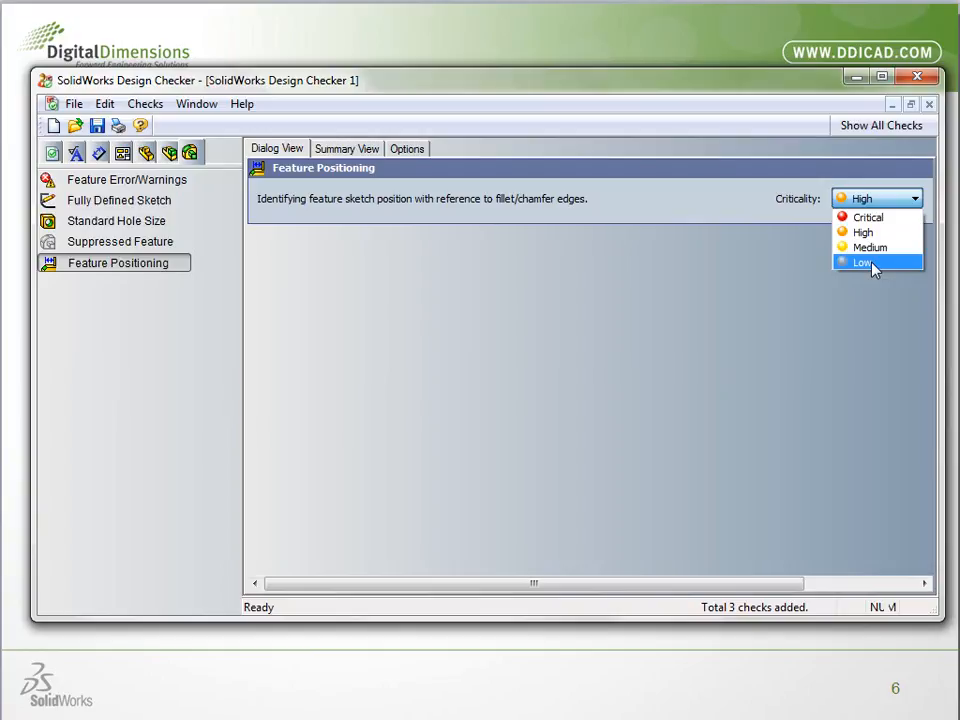
{"action": "left_click", "coordinate": [680, 194]}
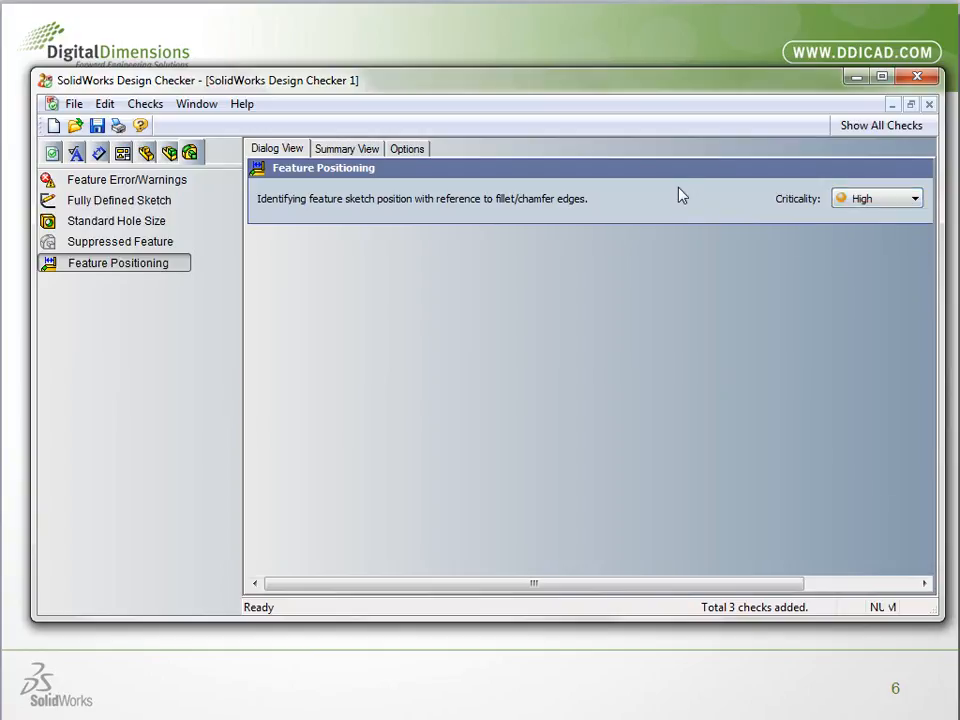
{"action": "left_click", "coordinate": [853, 204]}
Add the Standard Template drawing check and return to the document checks with the File Location check
{"action": "left_click", "coordinate": [121, 153]}
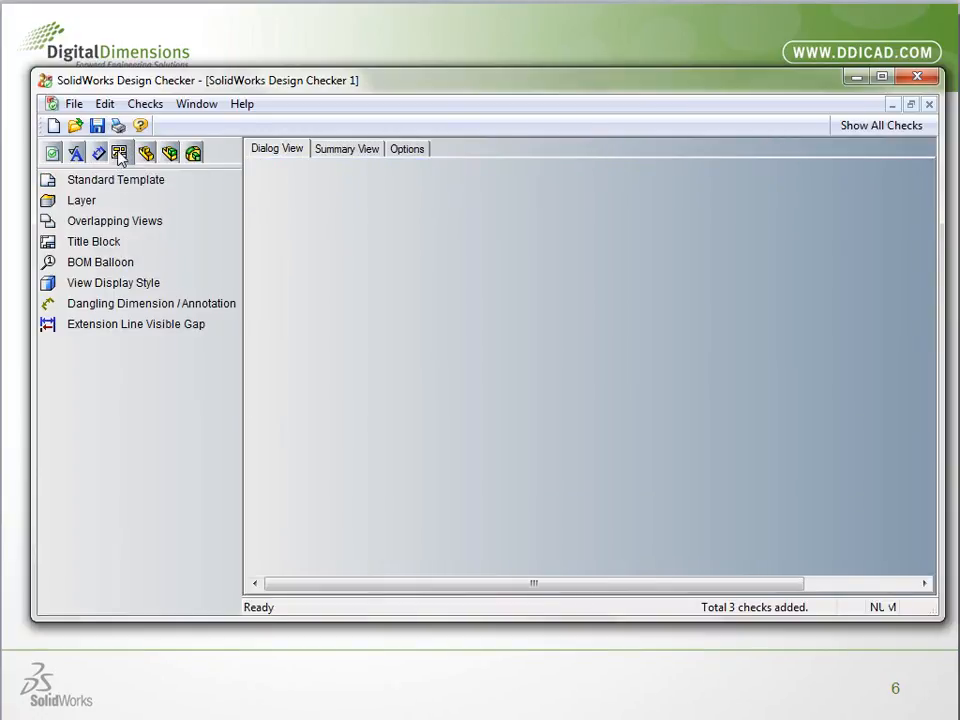
{"action": "left_click", "coordinate": [117, 185]}
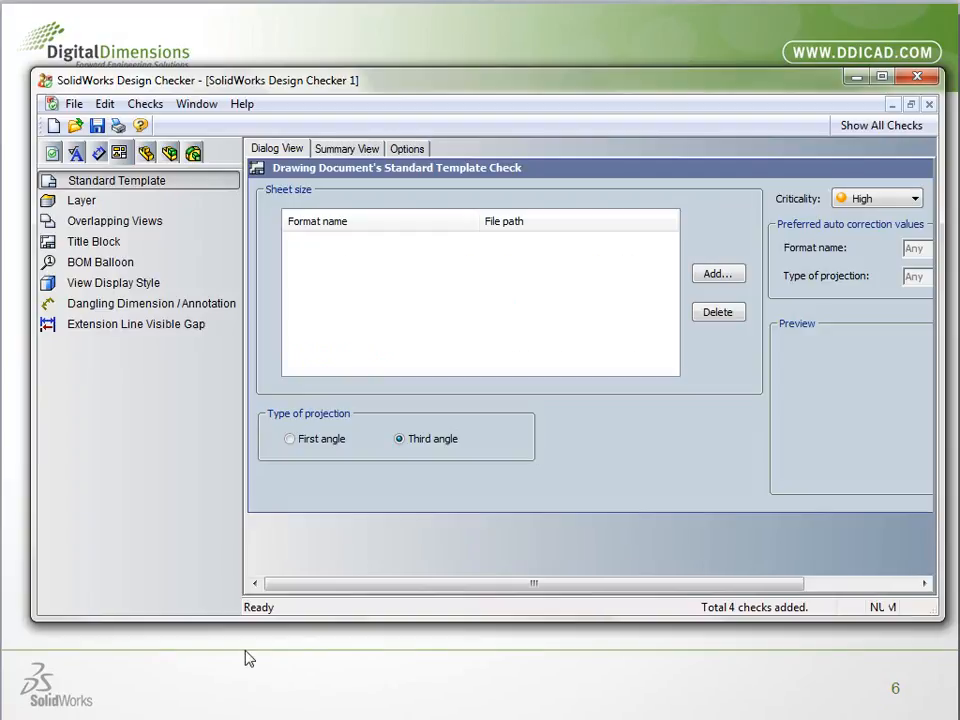
{"action": "left_click", "coordinate": [76, 152]}
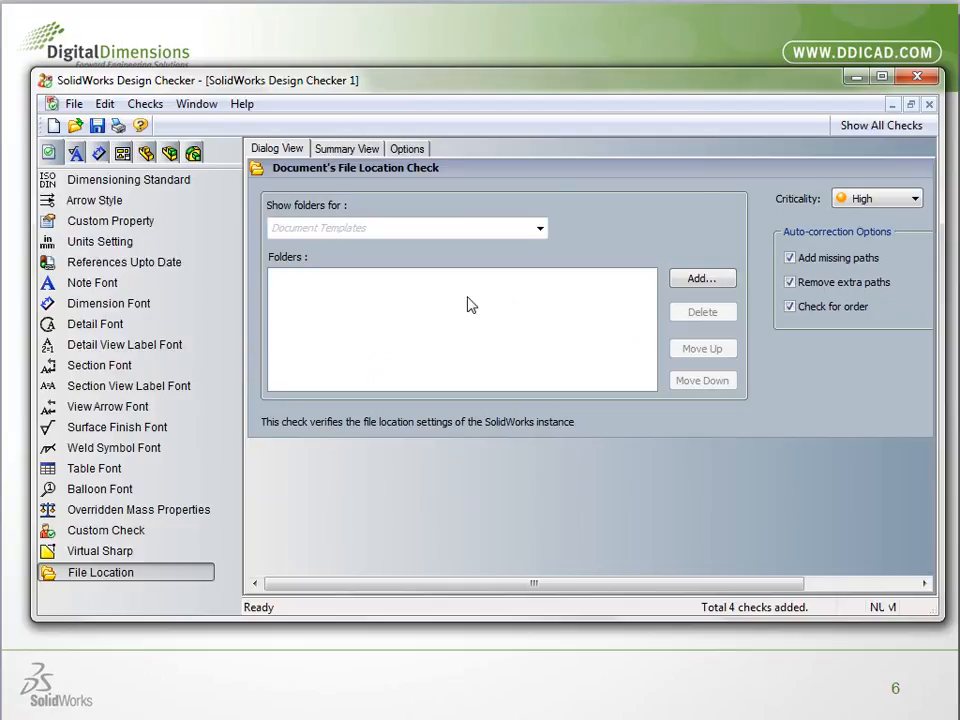
Switch to Enterprise PDM Administration and open the vault's Design Checker task properties to examine the add-in and input card choices
{"action": "left_click", "coordinate": [856, 77]}
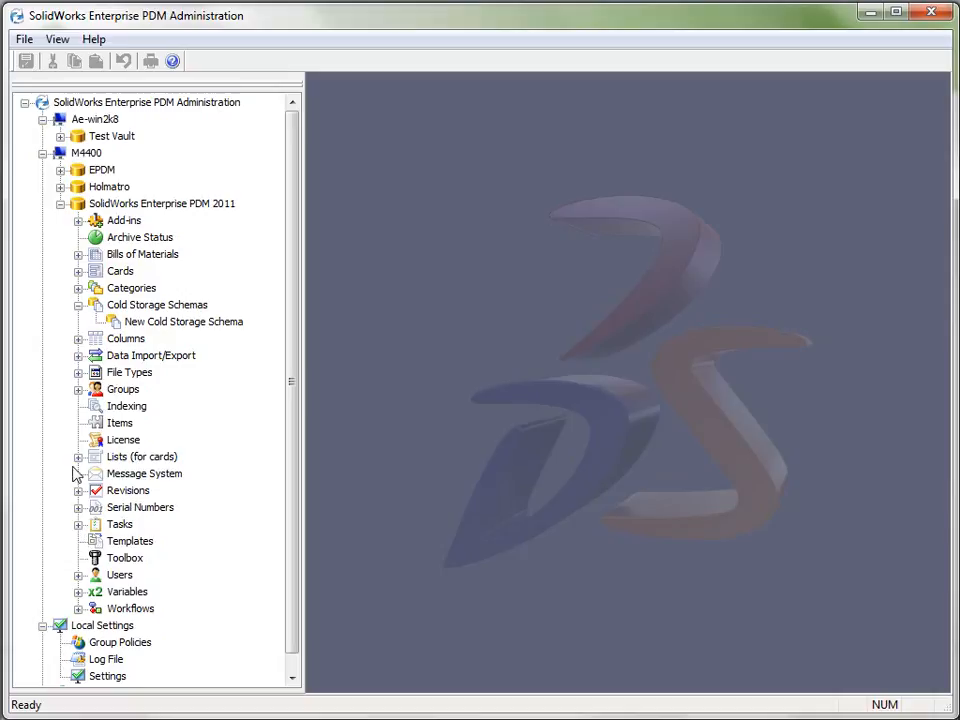
{"action": "left_click", "coordinate": [78, 524]}
{"action": "left_click", "coordinate": [162, 576]}
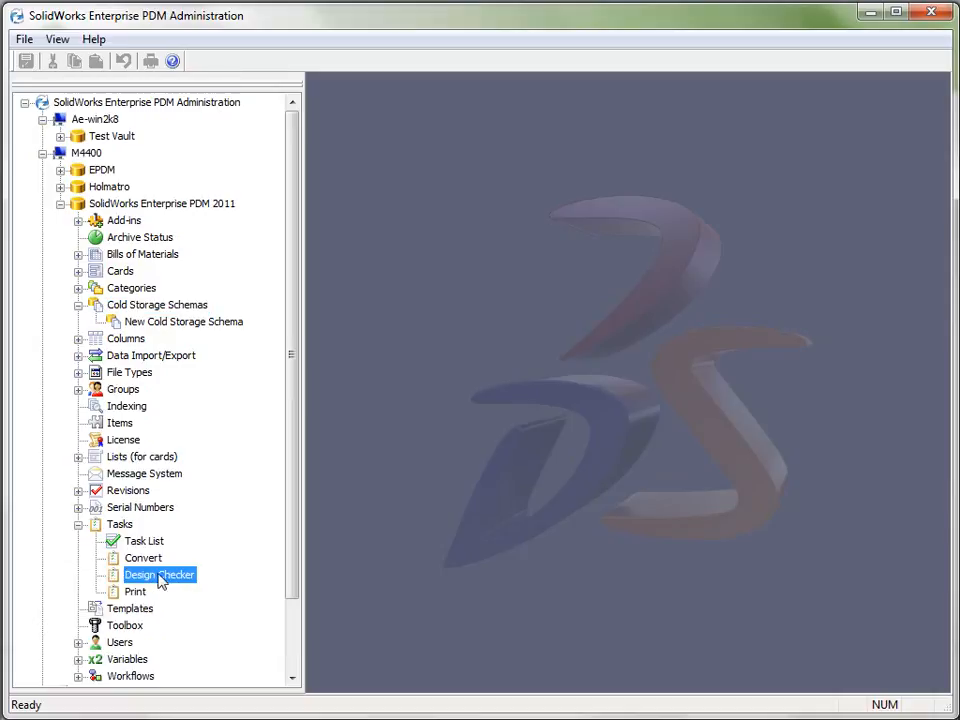
{"action": "double_click", "coordinate": [168, 576]}
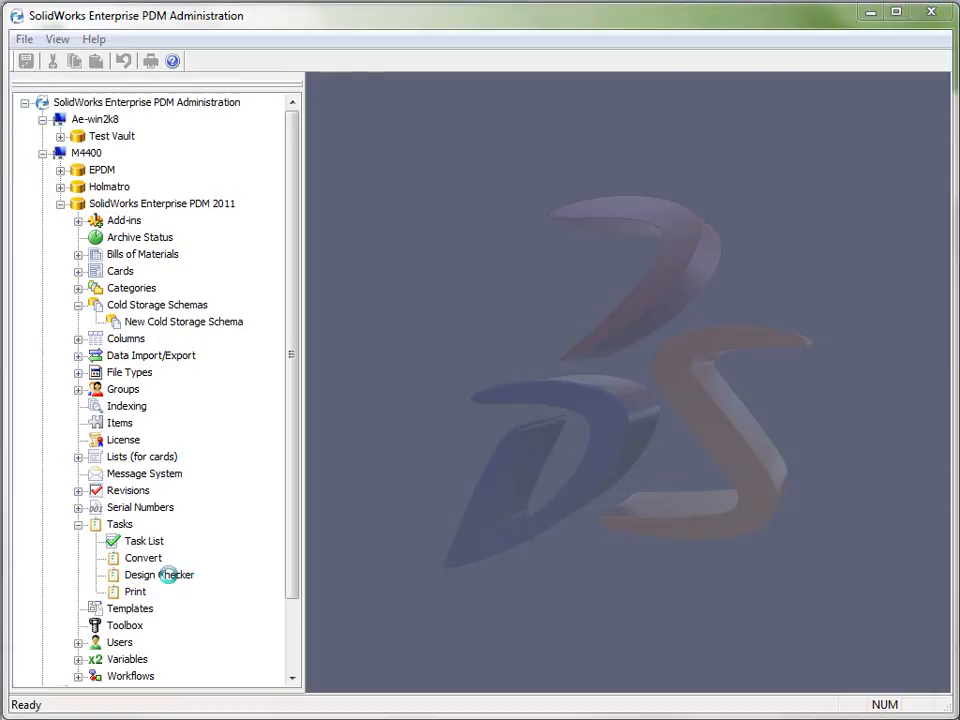
{"action": "left_click", "coordinate": [650, 247]}
{"action": "left_click", "coordinate": [648, 249]}
{"action": "left_click", "coordinate": [627, 272]}
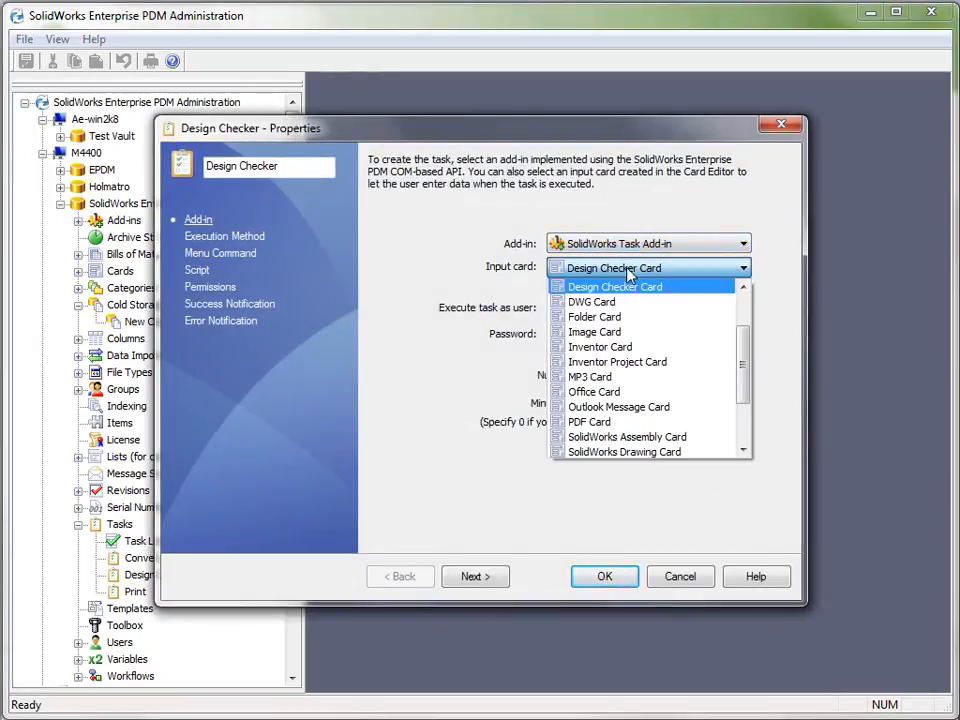
{"action": "left_click", "coordinate": [630, 272]}
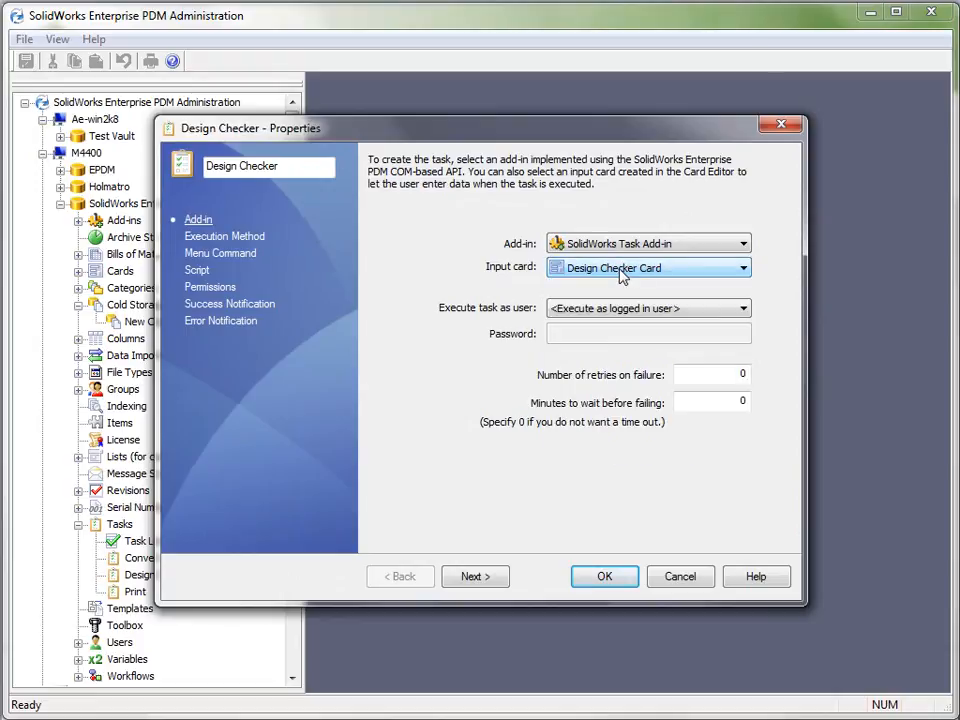
Review the Design Checker task's execution method, menu command, script, permissions and notification settings, and close its properties without saving
{"action": "left_click", "coordinate": [249, 238]}
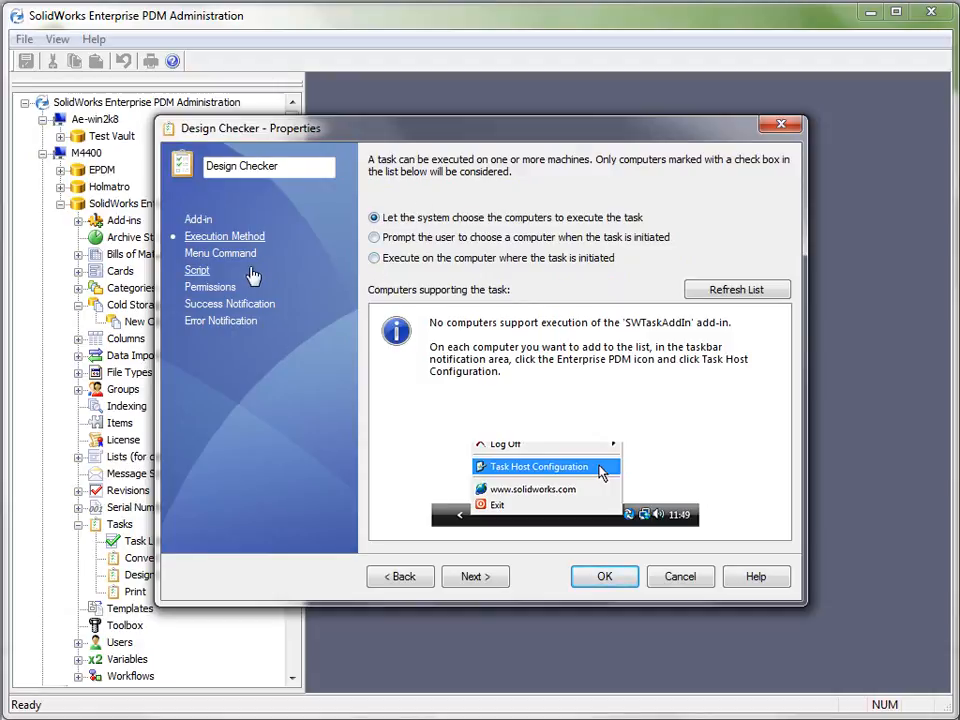
{"action": "left_click", "coordinate": [222, 255]}
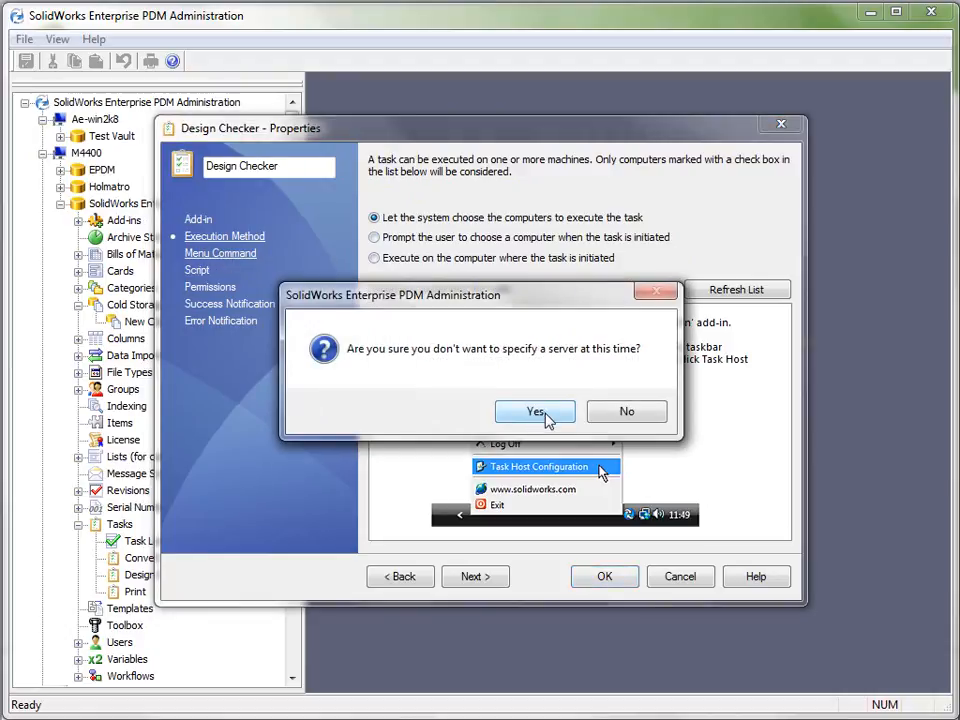
{"action": "left_click", "coordinate": [540, 412]}
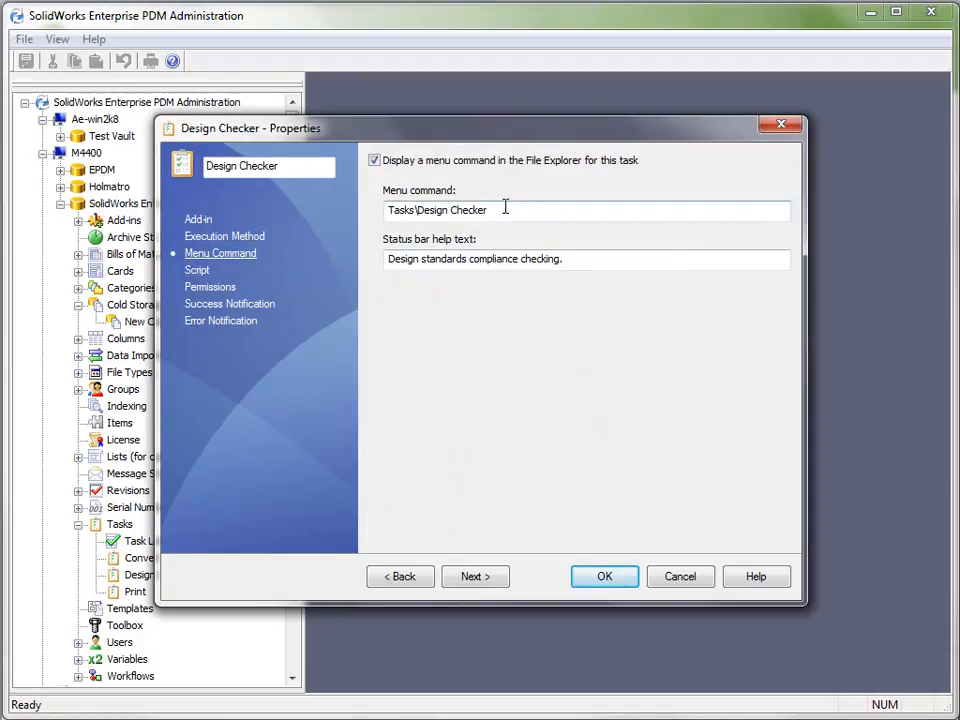
{"action": "left_click", "coordinate": [198, 270]}
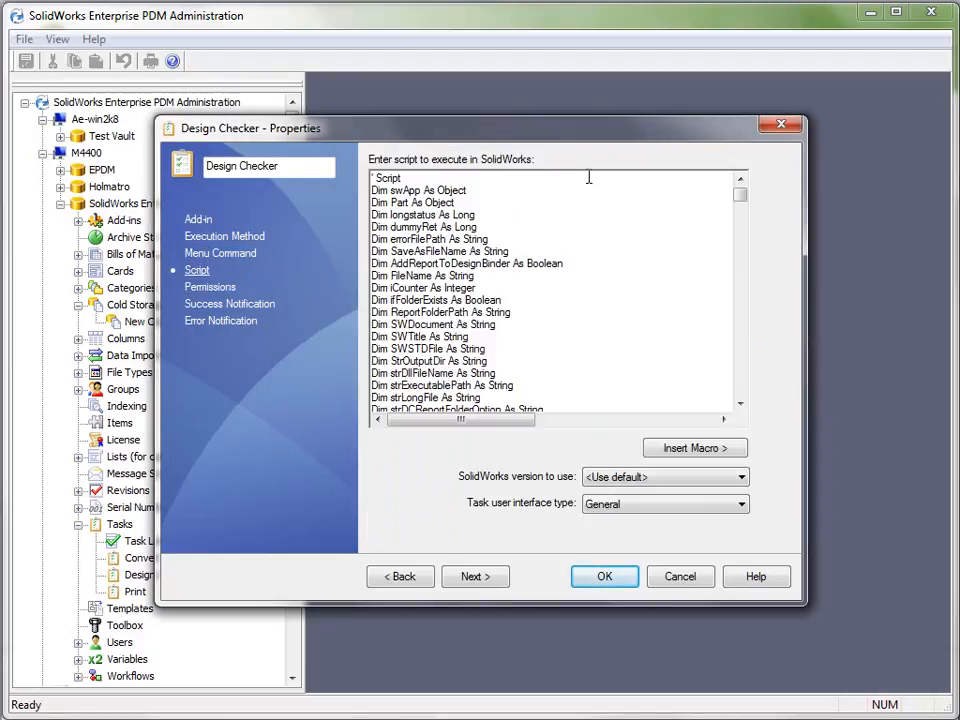
{"action": "left_click_drag", "start_coordinate": [741, 190], "coordinate": [285, 215]}
{"action": "left_click", "coordinate": [215, 287]}
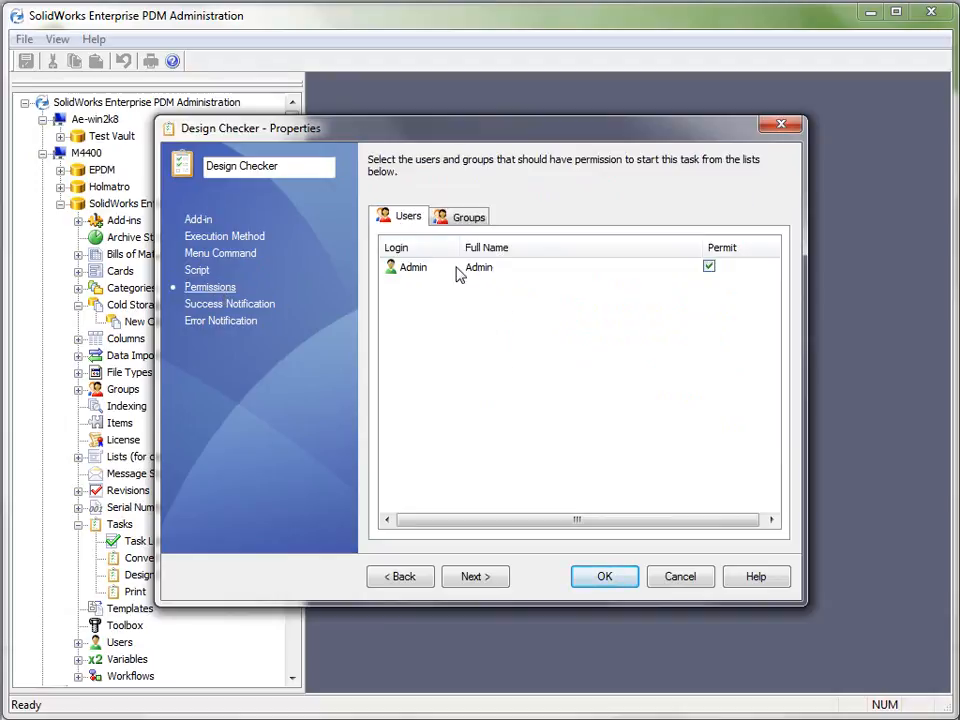
{"action": "left_click", "coordinate": [228, 305]}
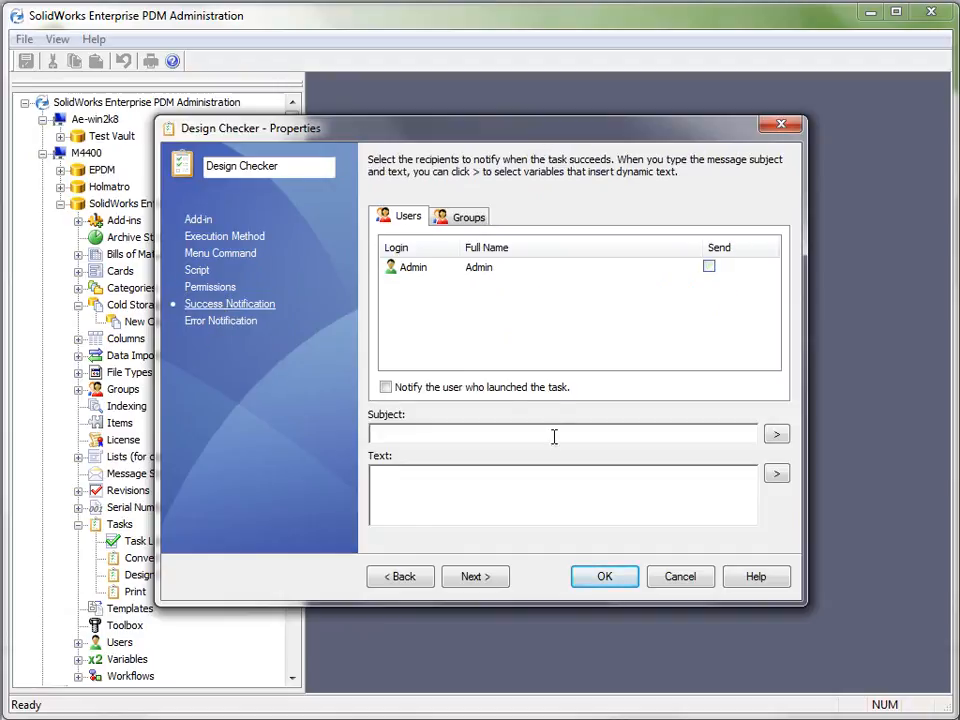
{"action": "left_click", "coordinate": [238, 322]}
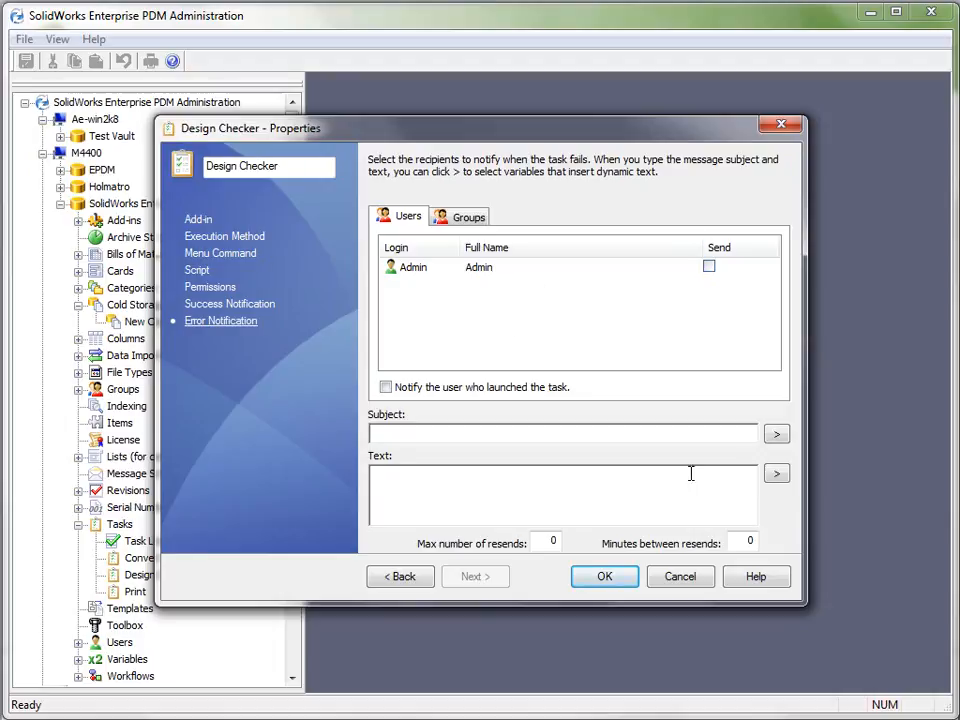
{"action": "left_click", "coordinate": [681, 578]}
Collapse the Tasks node and open the vault's Default Workflow in a maximized window
{"action": "left_click", "coordinate": [78, 524]}
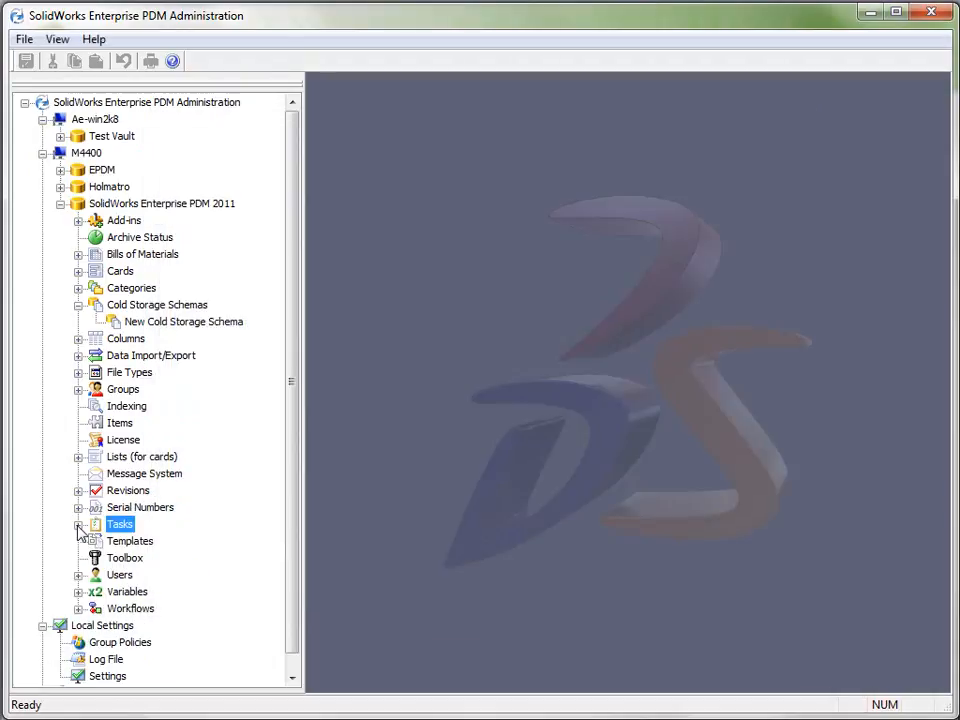
{"action": "double_click", "coordinate": [130, 608]}
{"action": "double_click", "coordinate": [160, 626]}
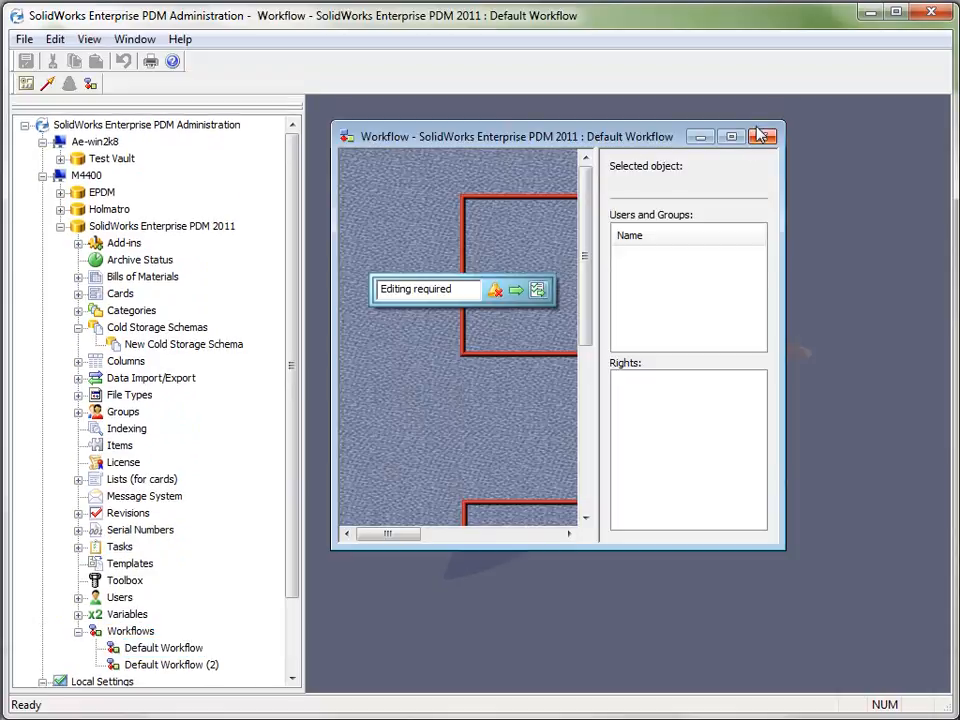
{"action": "left_click", "coordinate": [733, 140]}
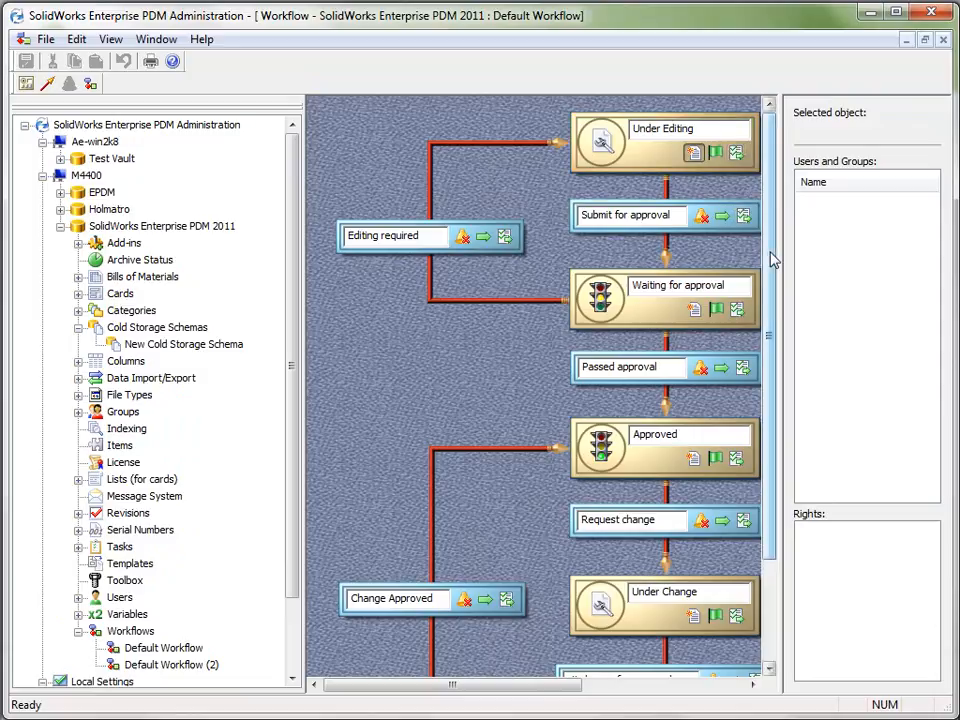
Examine which tasks a new Execute task action can run on the Submit for approval transition, and discard the action
{"action": "left_click", "coordinate": [743, 217]}
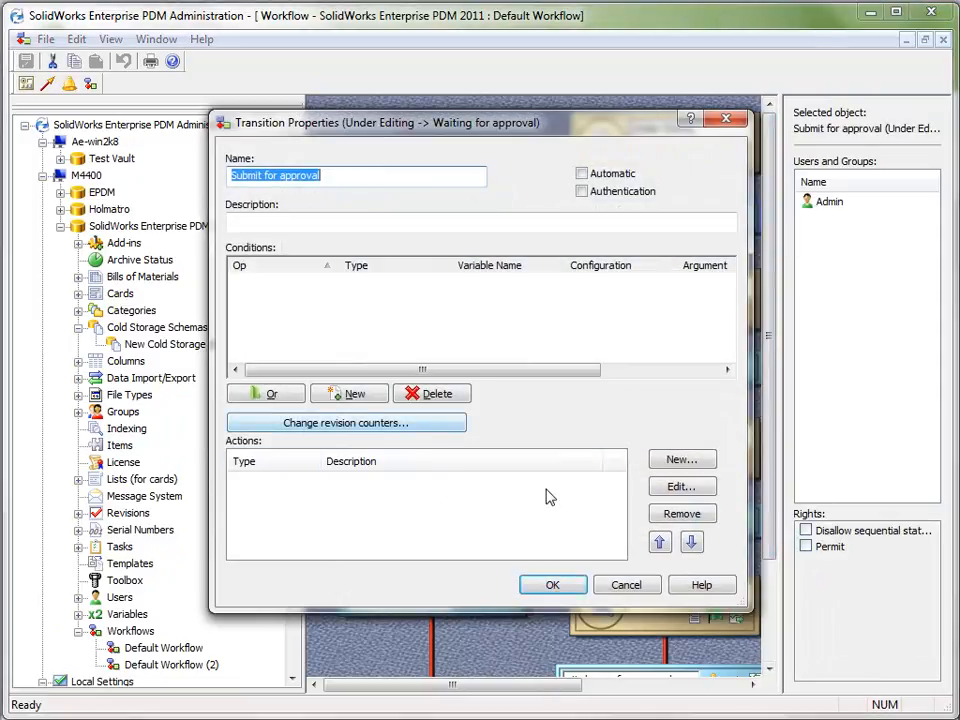
{"action": "left_click", "coordinate": [672, 462]}
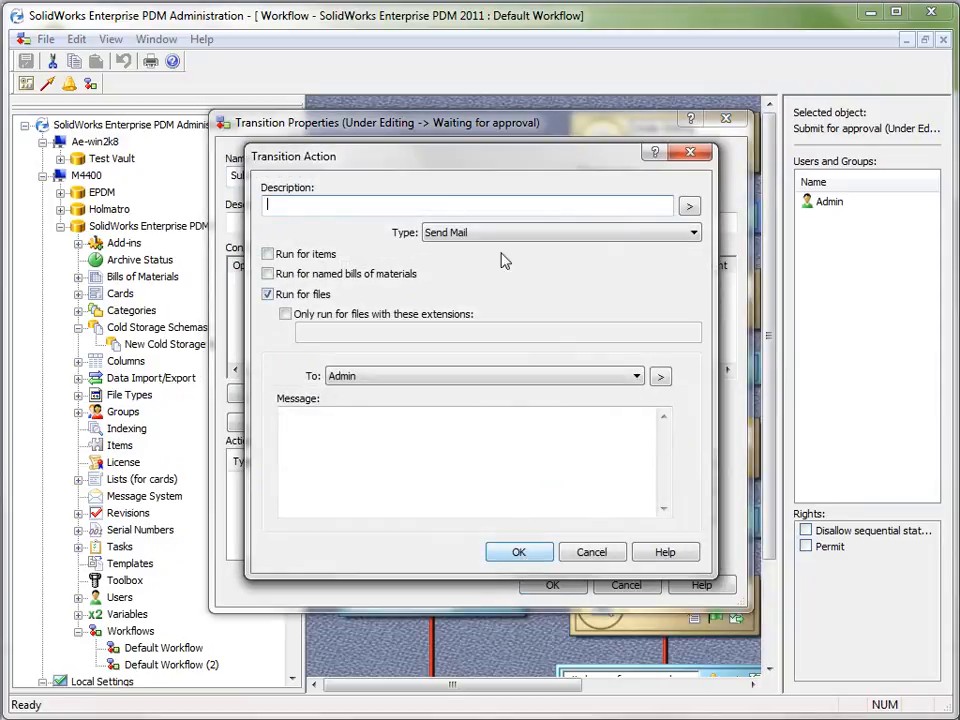
{"action": "left_click", "coordinate": [497, 234]}
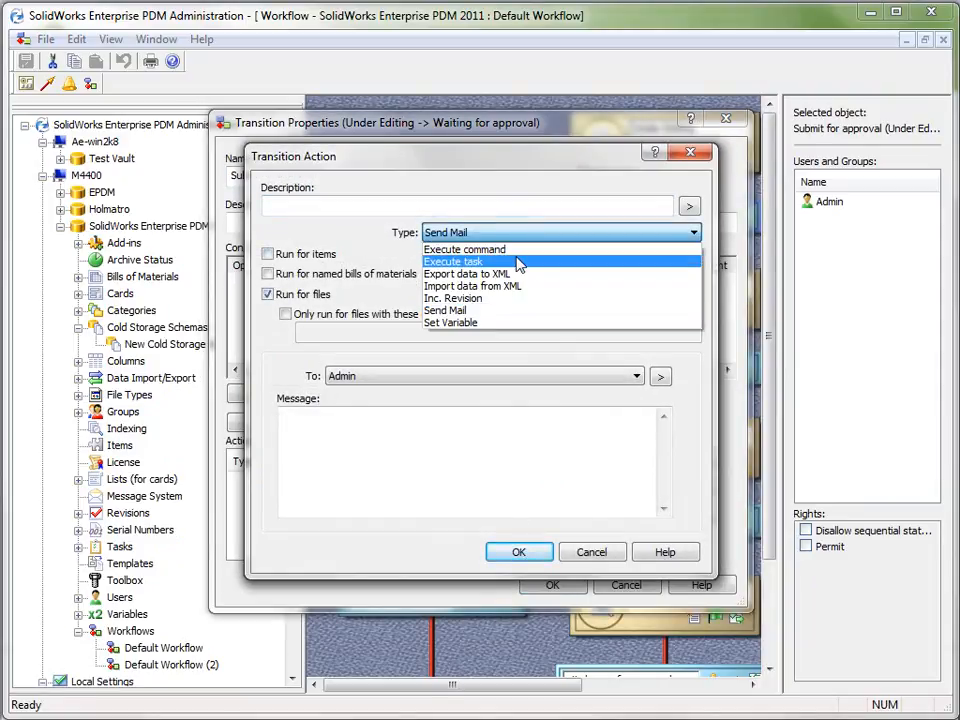
{"action": "left_click", "coordinate": [516, 262]}
{"action": "left_click", "coordinate": [443, 397]}
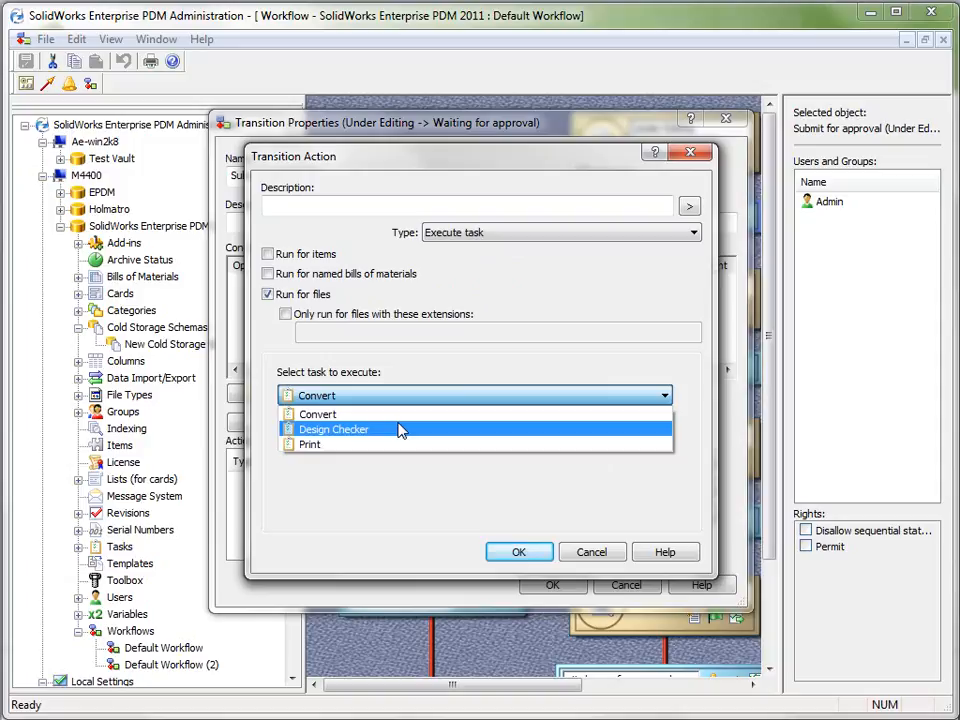
{"action": "left_click", "coordinate": [633, 306]}
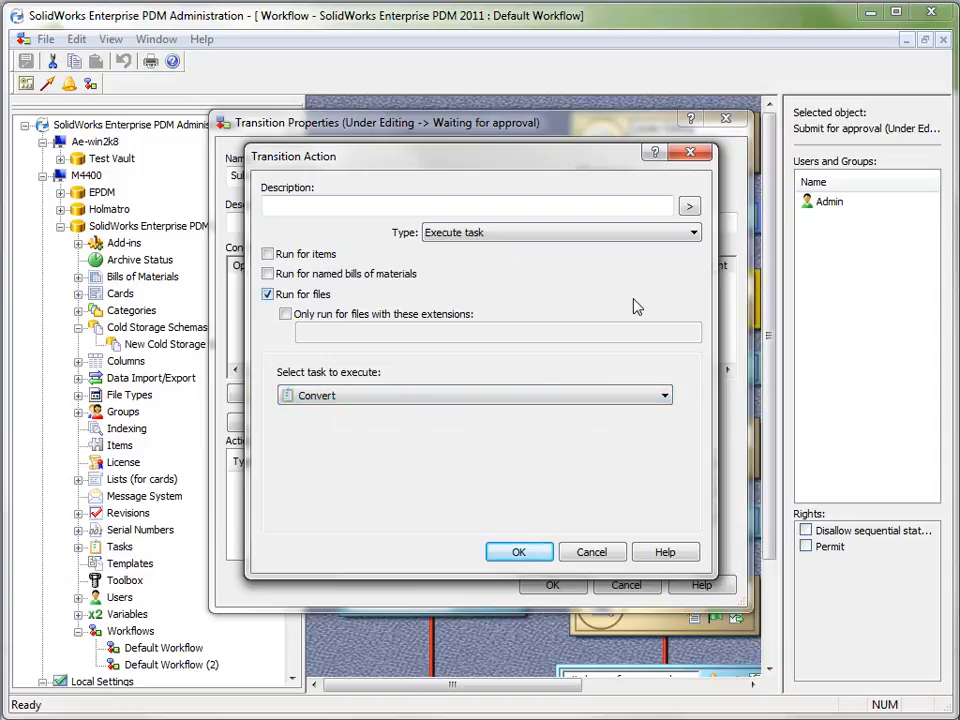
{"action": "left_click", "coordinate": [591, 553]}
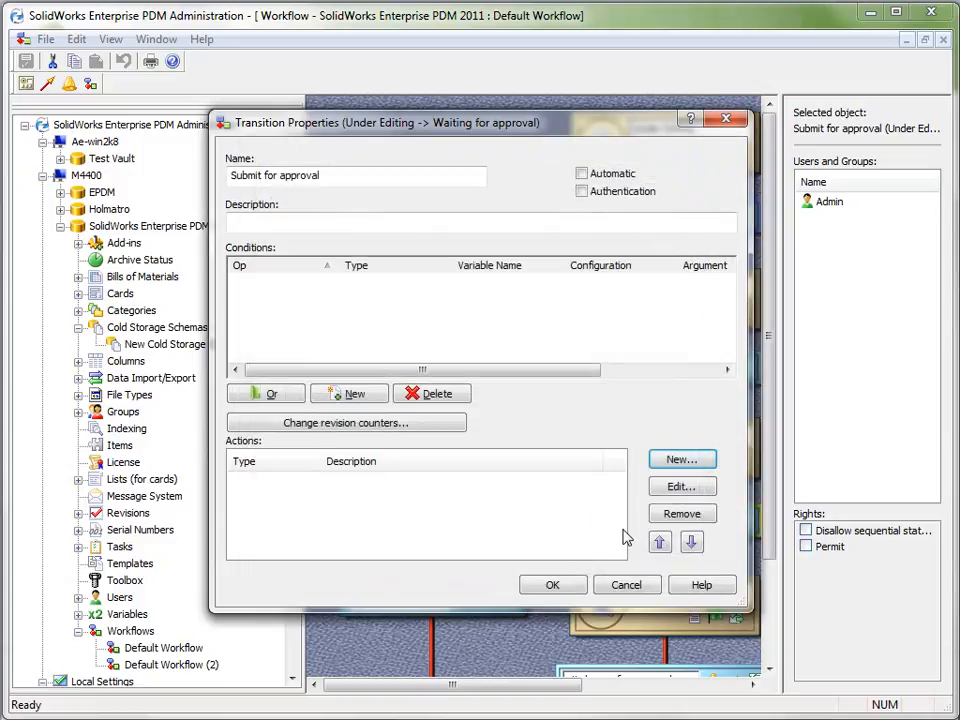
{"action": "left_click", "coordinate": [630, 582]}
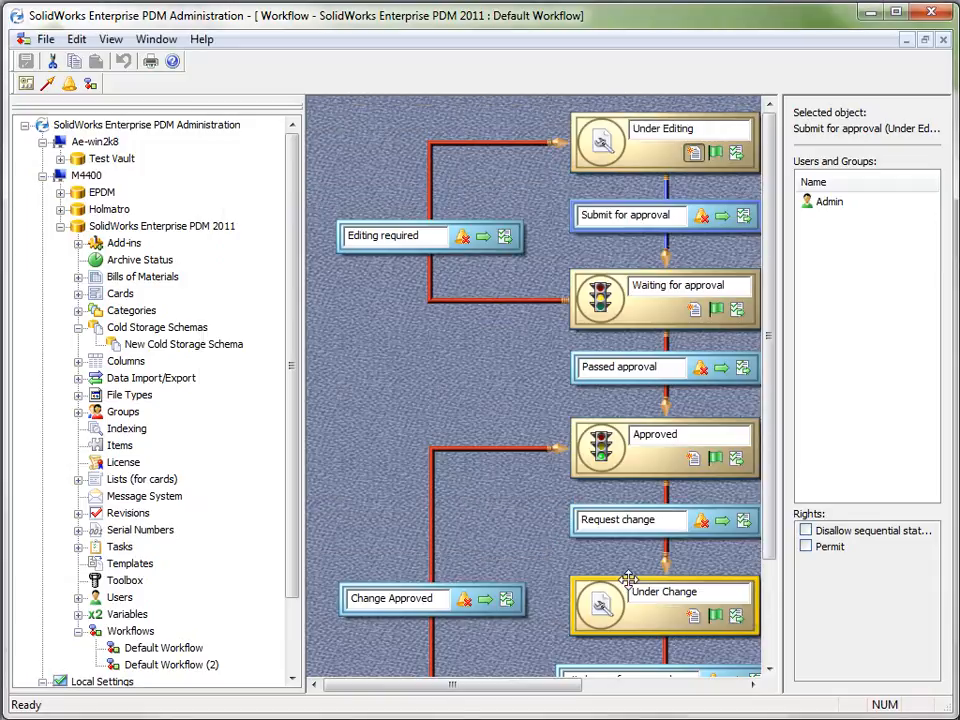
Minimize Enterprise PDM Administration, advance the presentation to the closing Thank You slide and bring up the recording software
{"action": "left_click", "coordinate": [870, 14]}
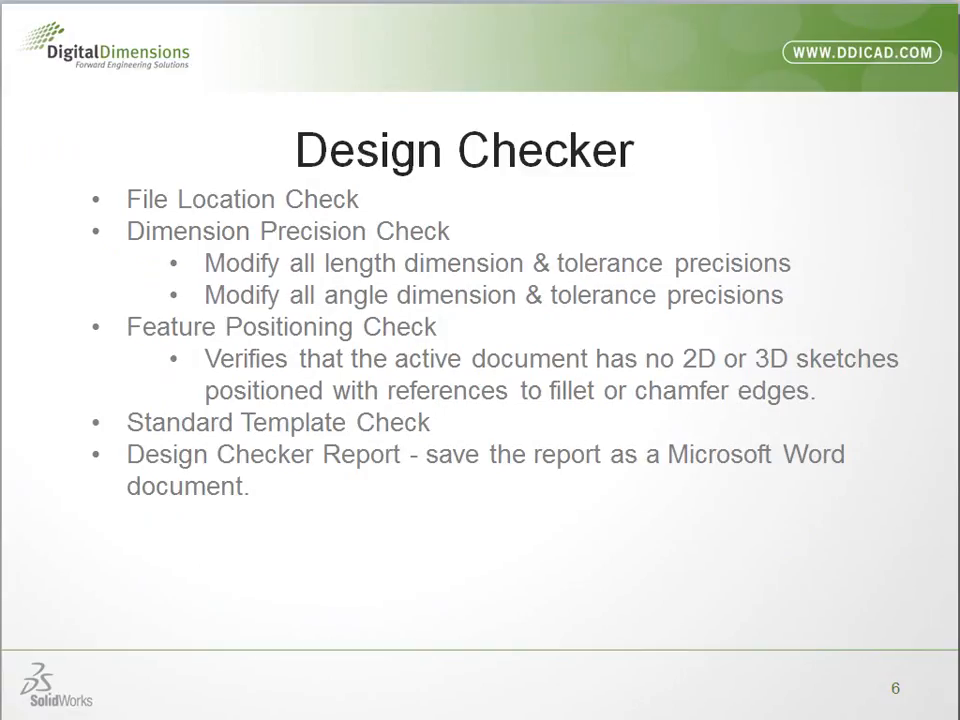
{"action": "key", "text": "Right"}
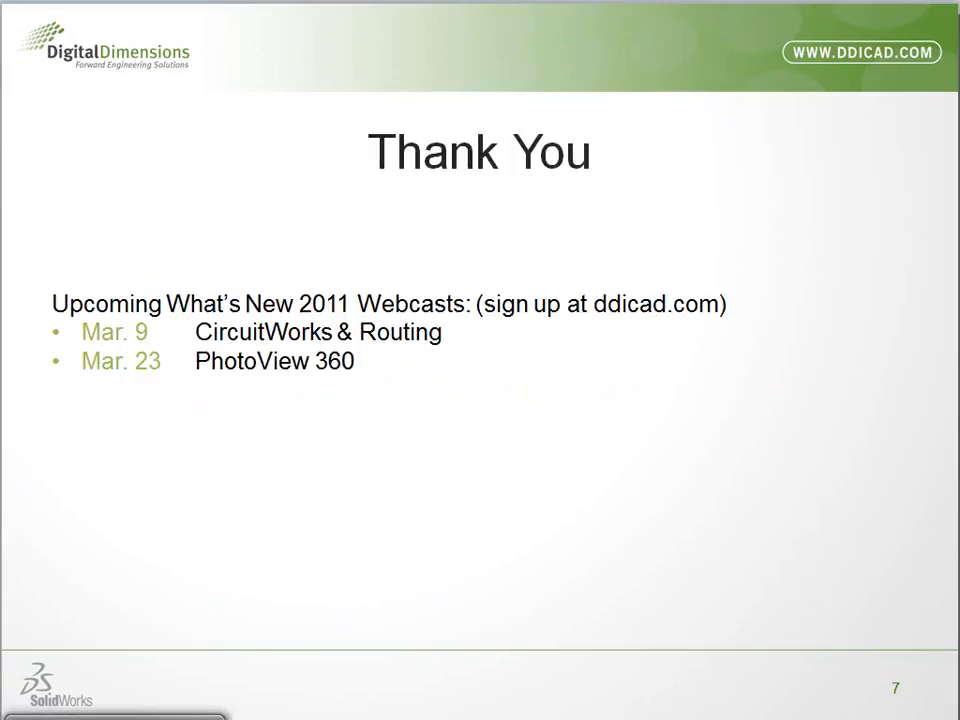
{"action": "left_click", "coordinate": [112, 718]}
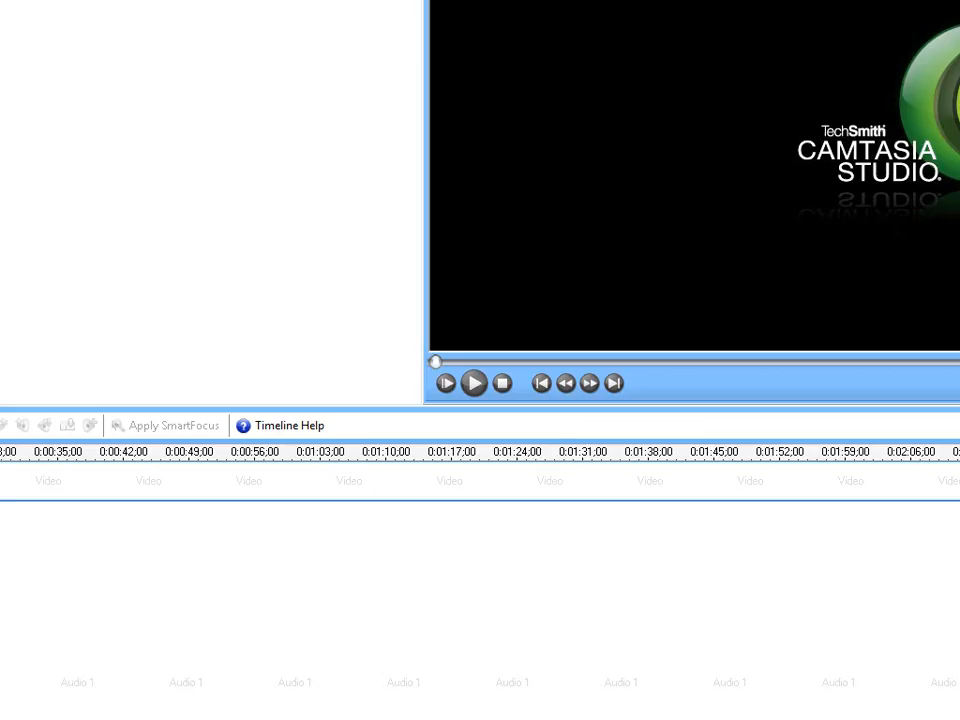